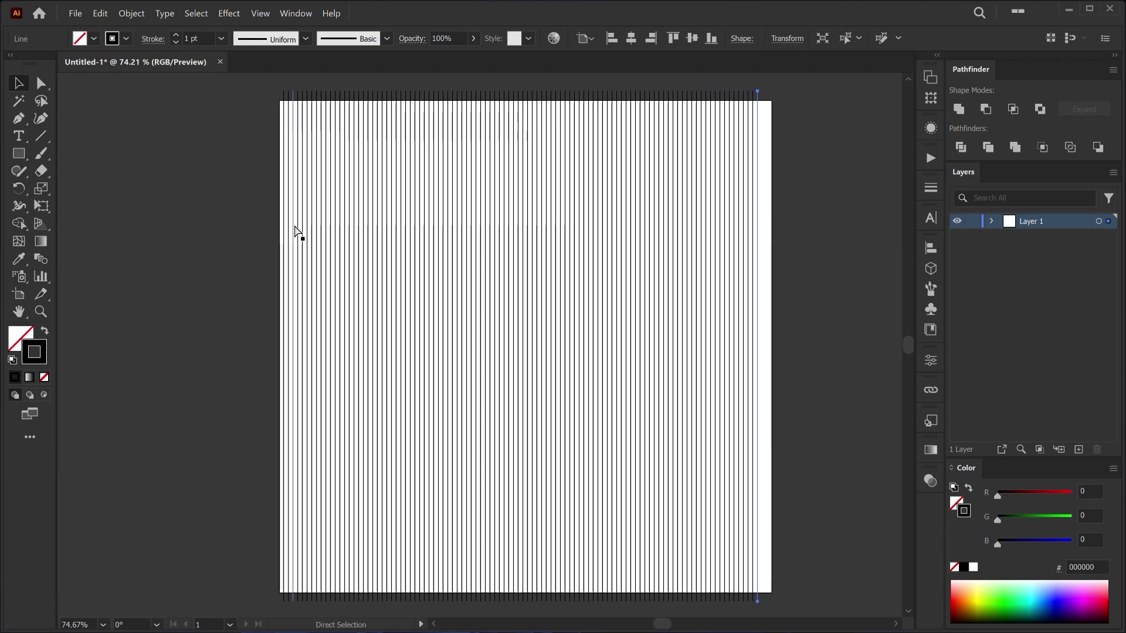
Select all the vertical lines across the artboard and group them.
left_click_drag(240, 128, 862, 332)
right_click(559, 184)
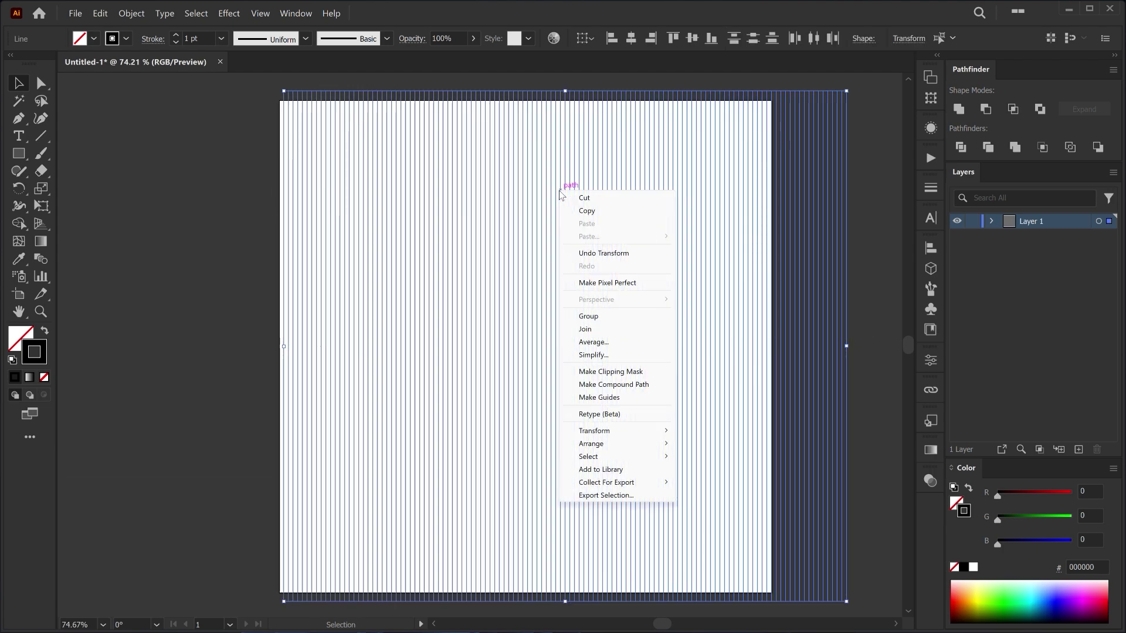
left_click(578, 318)
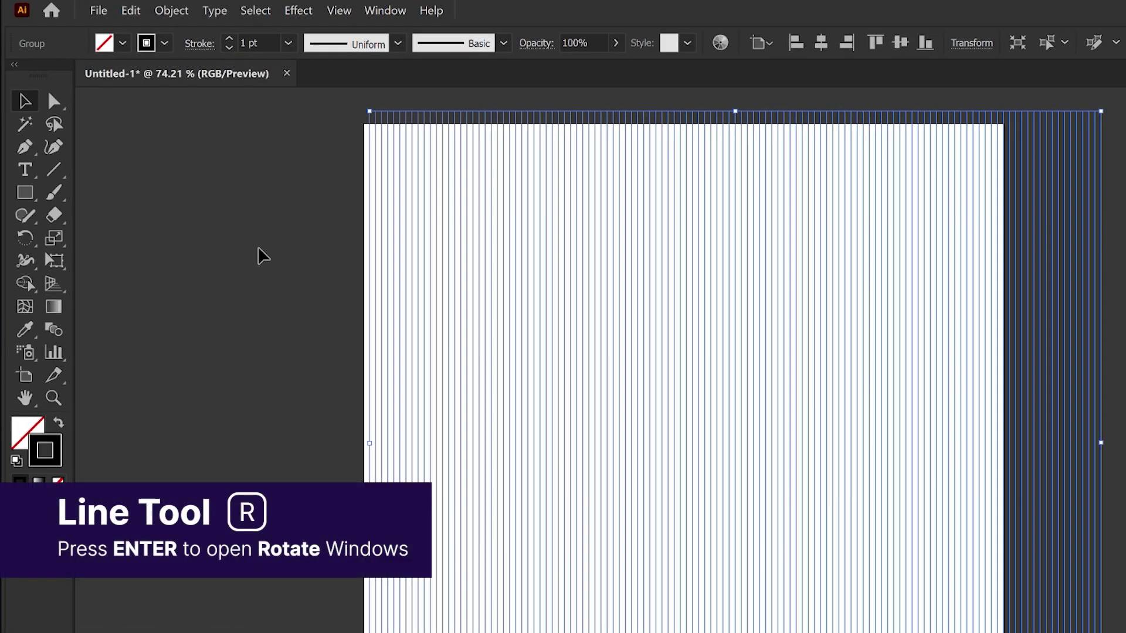
Rotate the group of vertical lines by 60 degrees.
key("r")
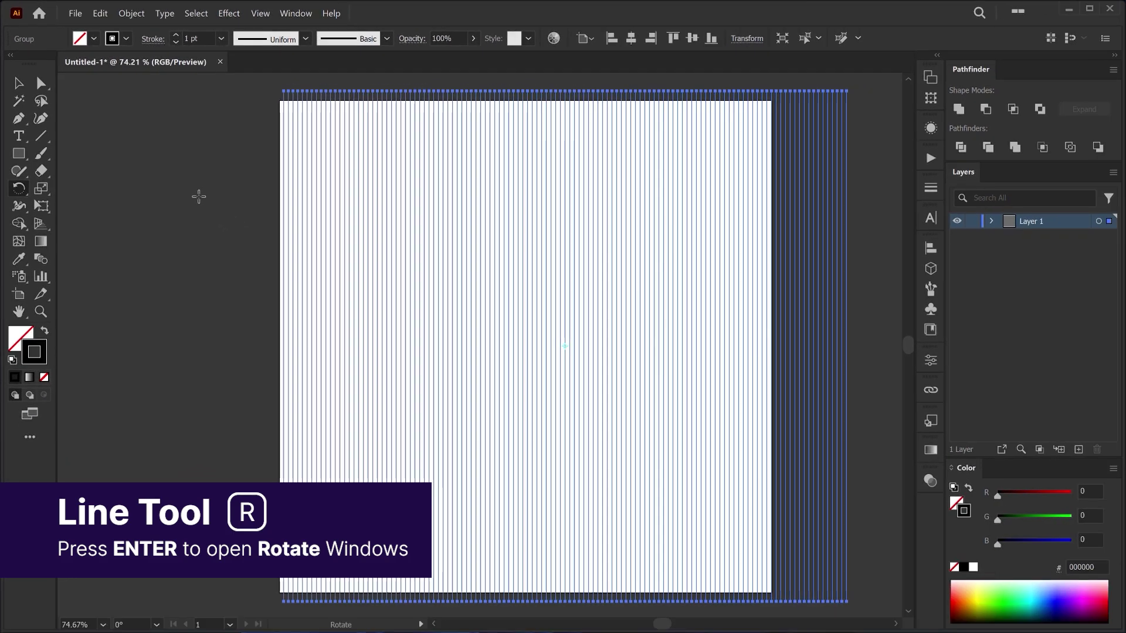
key("Return")
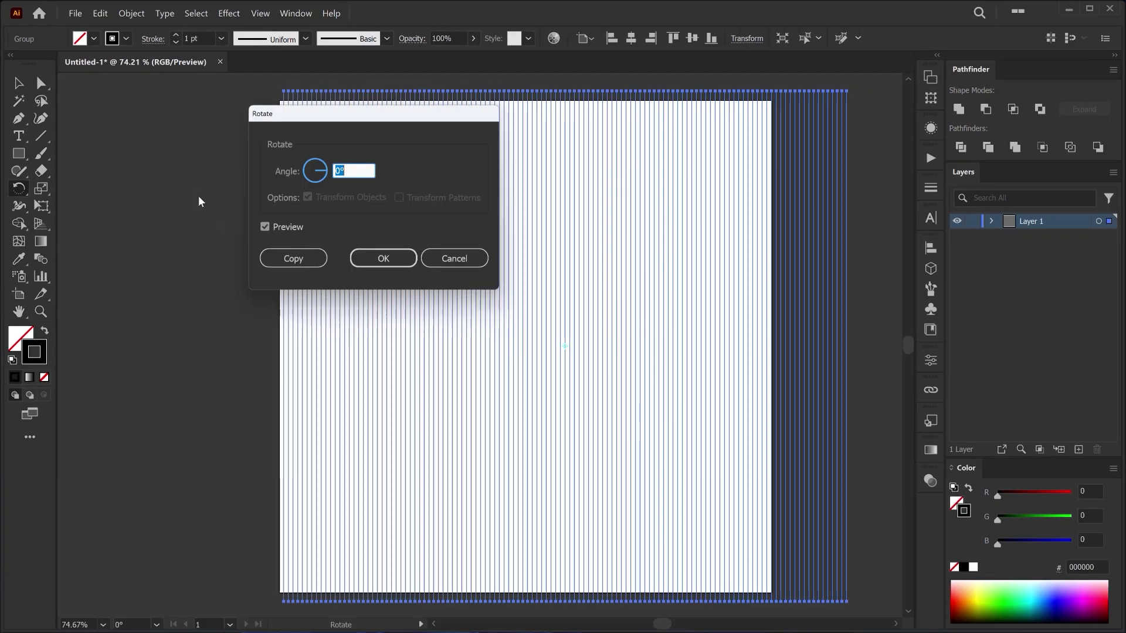
type("6")
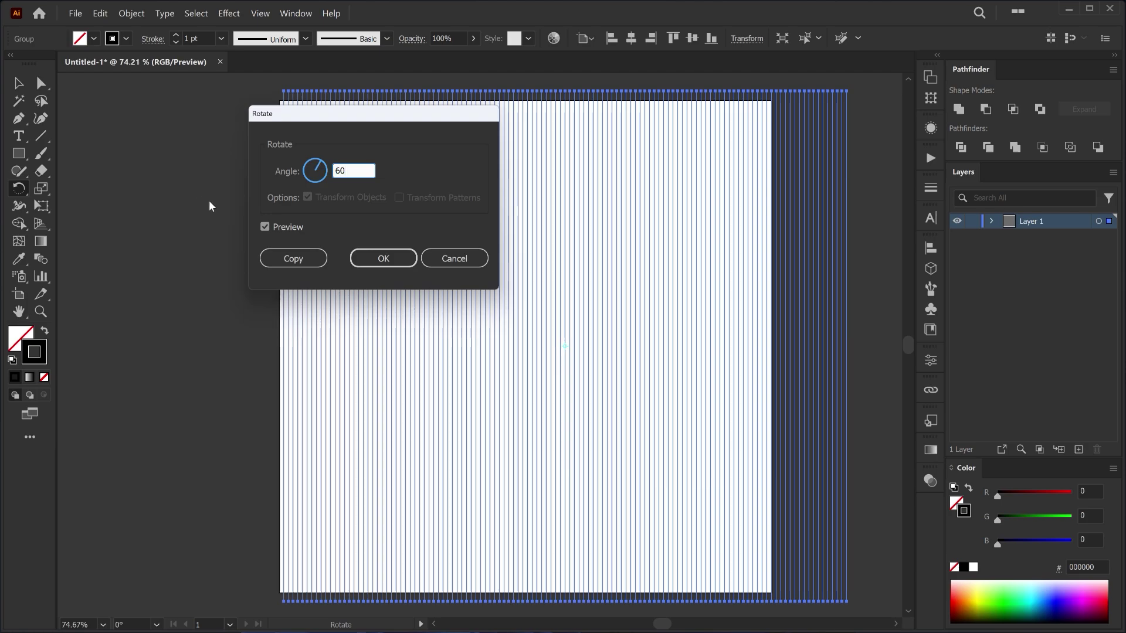
left_click(370, 262)
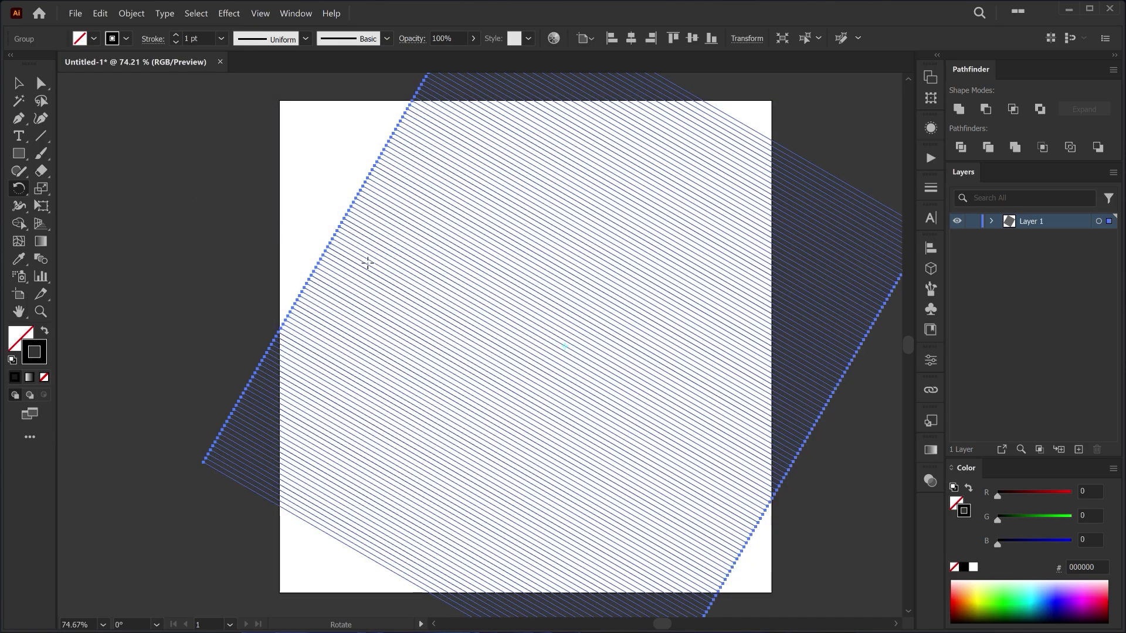
Create a copy of the slanted line group rotated by another 60 degrees to form a crossing grid.
key("Return")
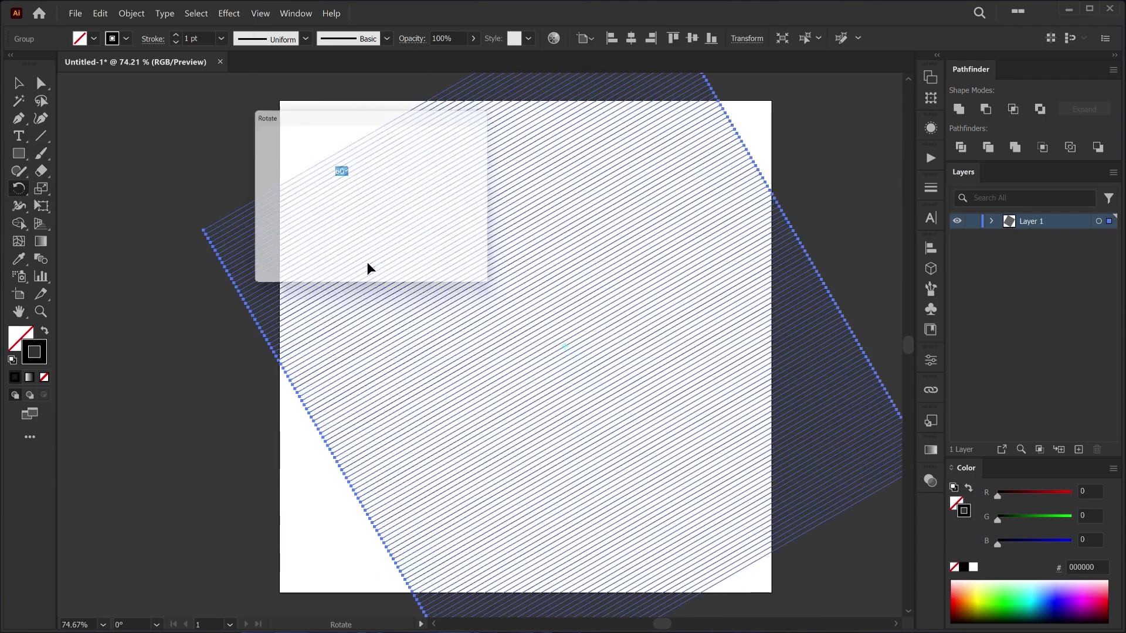
left_click(306, 261)
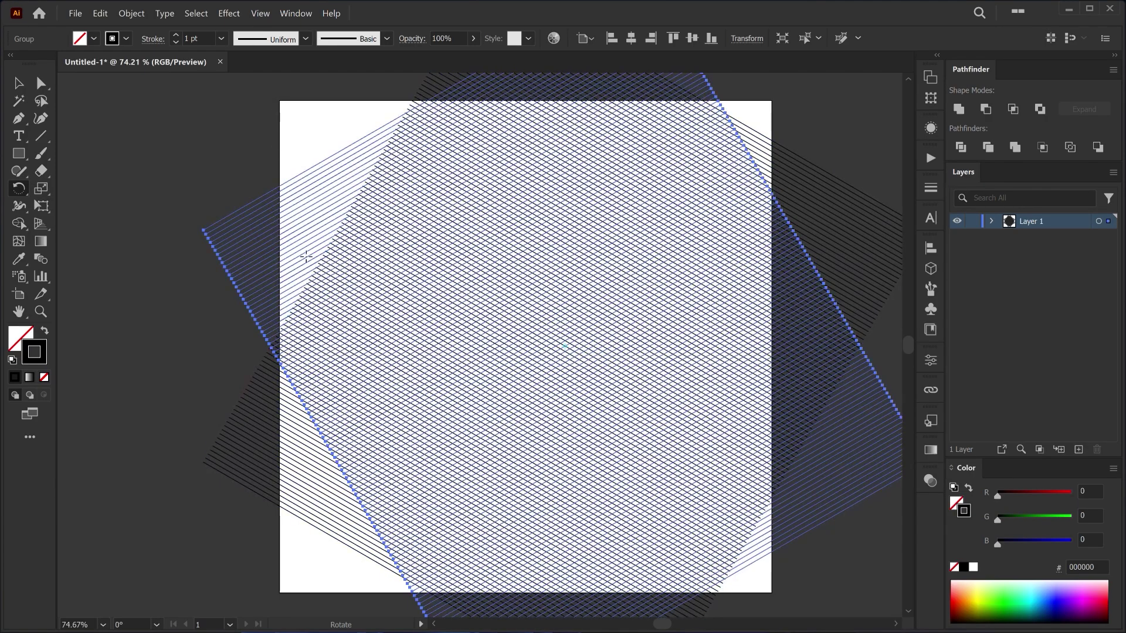
key("a")
key("v")
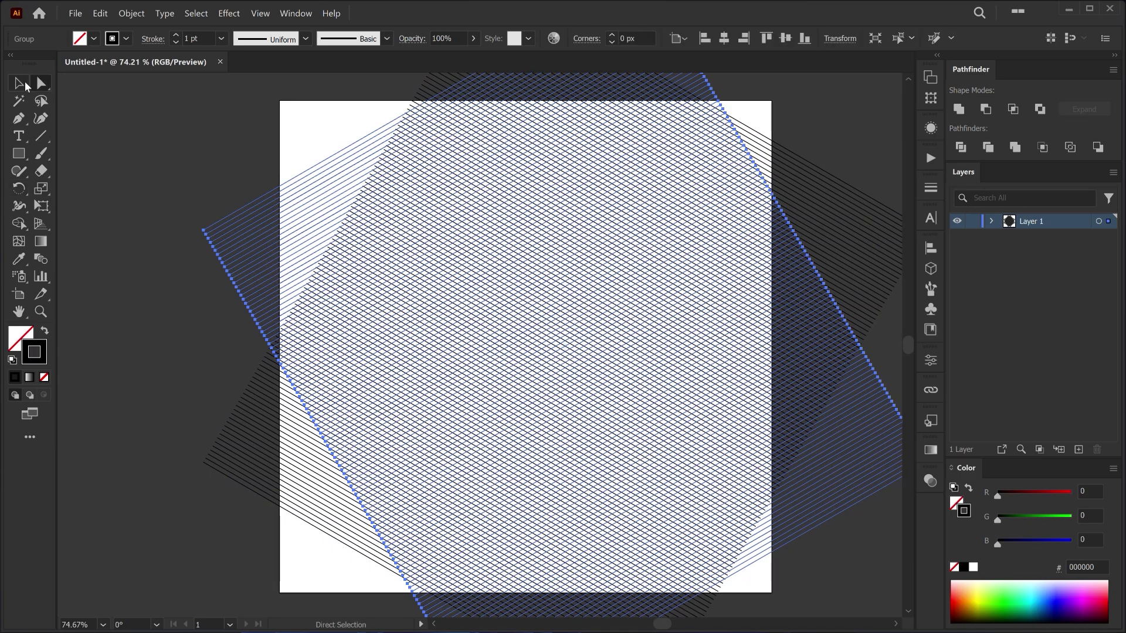
Select both line groups and set their stroke weight to 0.25 pt.
key("ctrl+a")
key("ctrl+minus")
key("ctrl+minus")
left_click_drag(782, 349, 894, 353)
left_click_drag(750, 342, 727, 336)
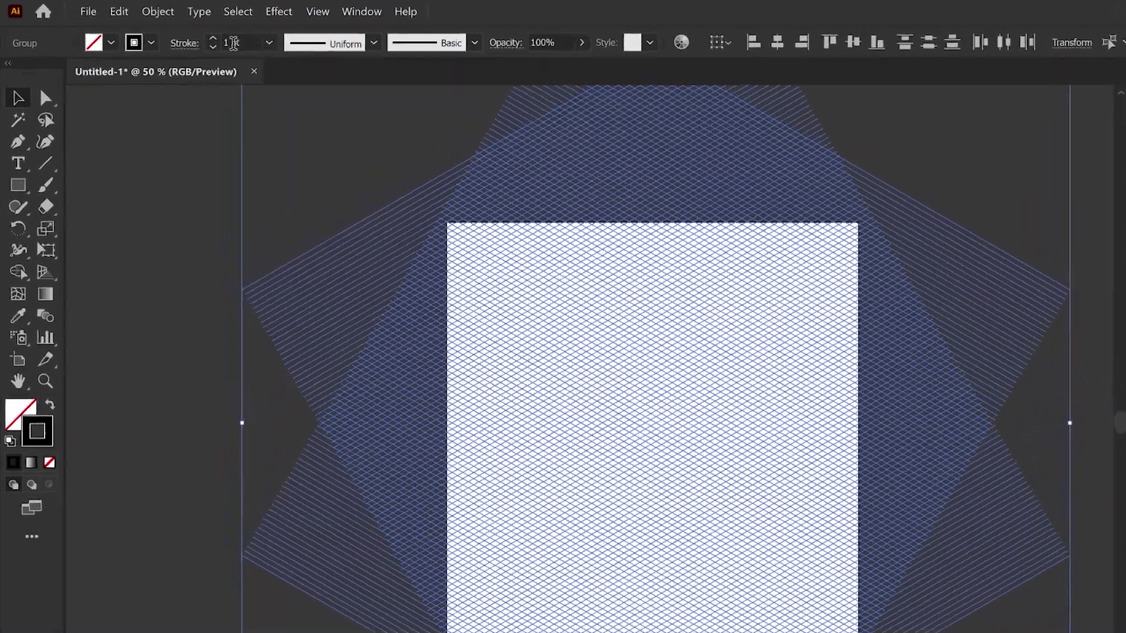
left_click(175, 42)
left_click(228, 51)
left_click(228, 51)
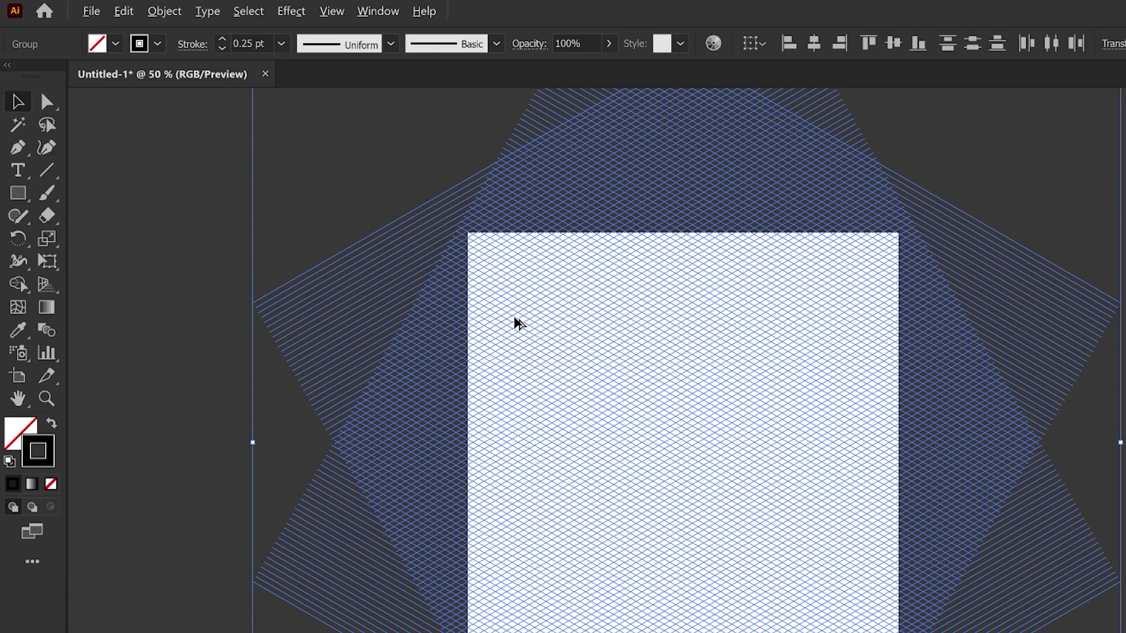
Draw a rectangle over the grid that covers the whole artboard, matching its edges.
scroll(515, 322, "up", 2)
scroll(469, 290, "down", 2)
left_click(18, 177)
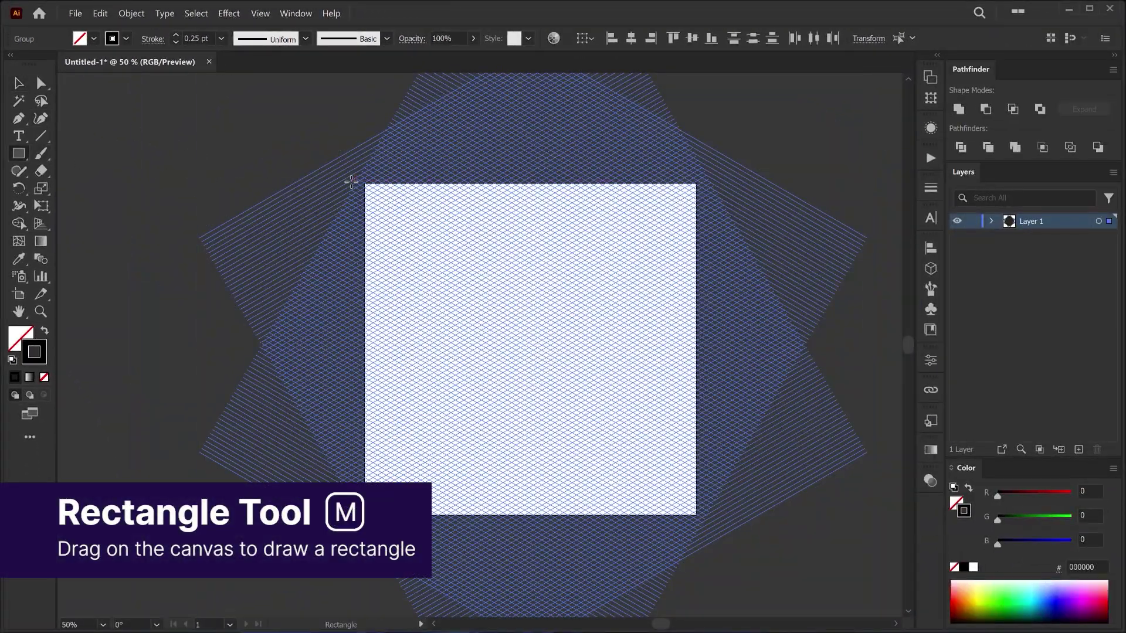
left_click_drag(365, 184, 695, 515)
key("v")
scroll(558, 186, "up", 5)
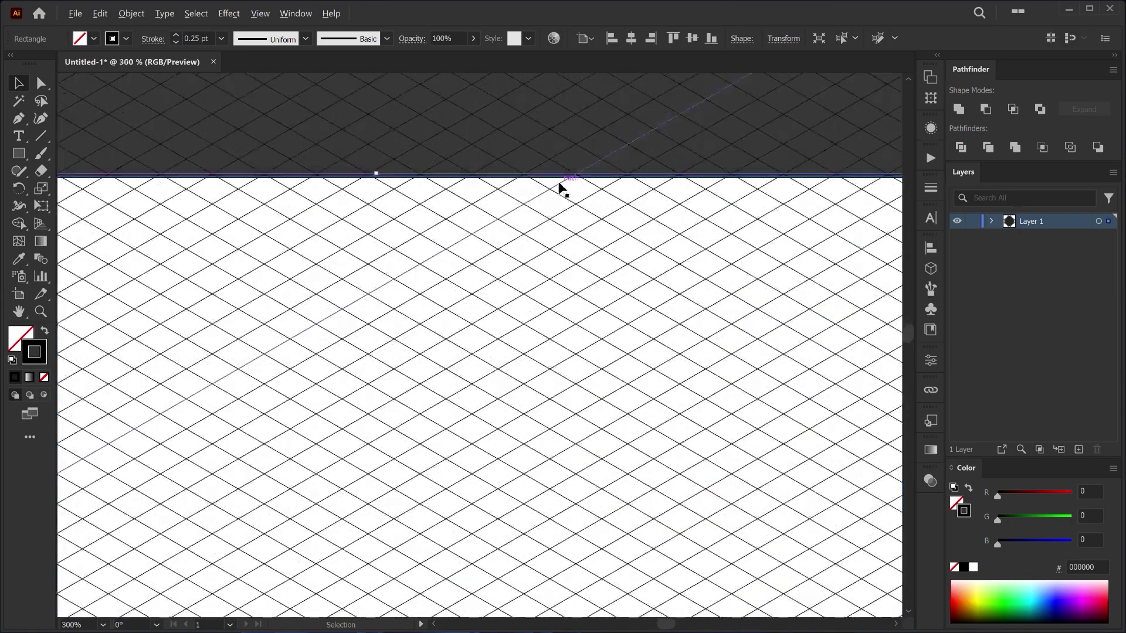
scroll(375, 174, "down", 6)
Select the rectangle together with the line groups and make a clipping mask from them.
left_click_drag(223, 141, 512, 412)
right_click(404, 239)
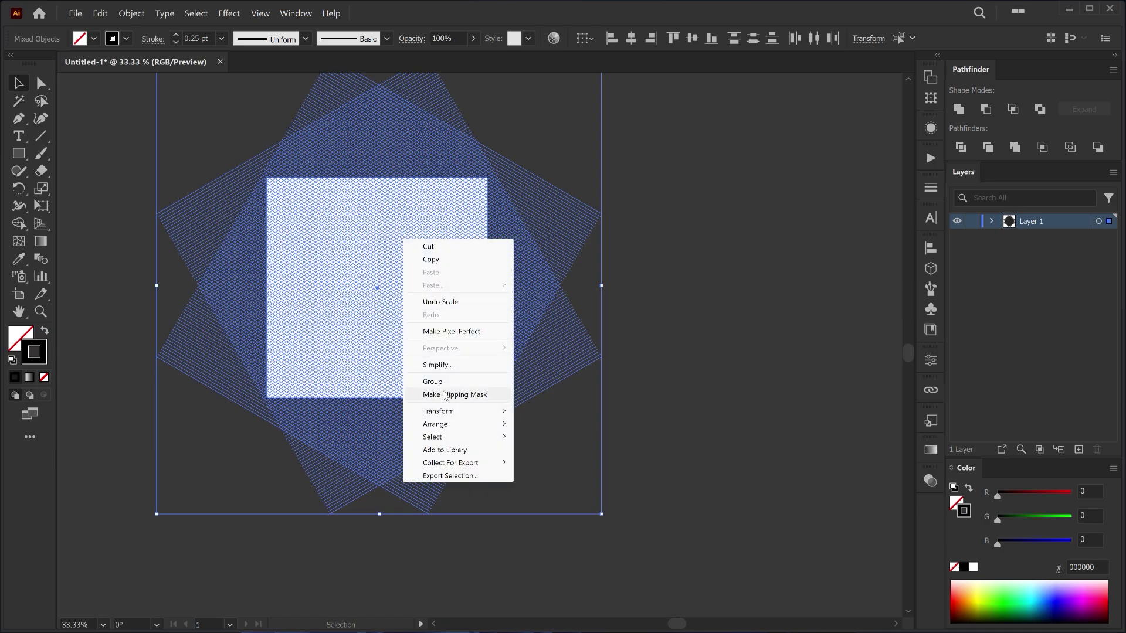
left_click(453, 397)
Lock the grid's layer and add a new layer above it.
scroll(284, 298, "up", 2)
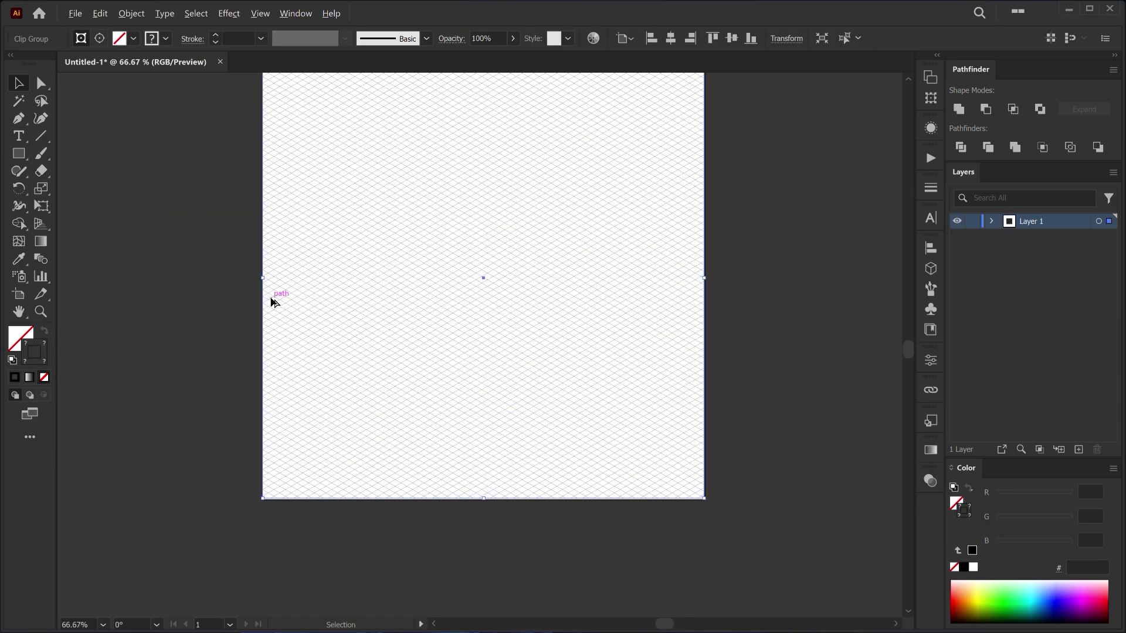
left_click(974, 221)
left_click(1078, 449)
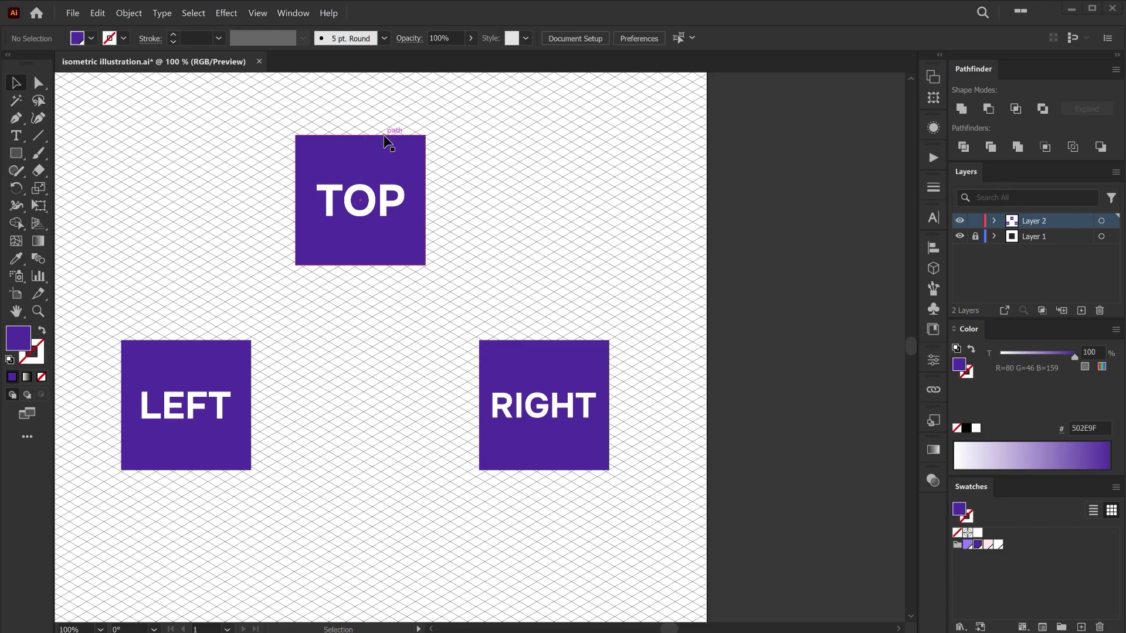
left_click(216, 341)
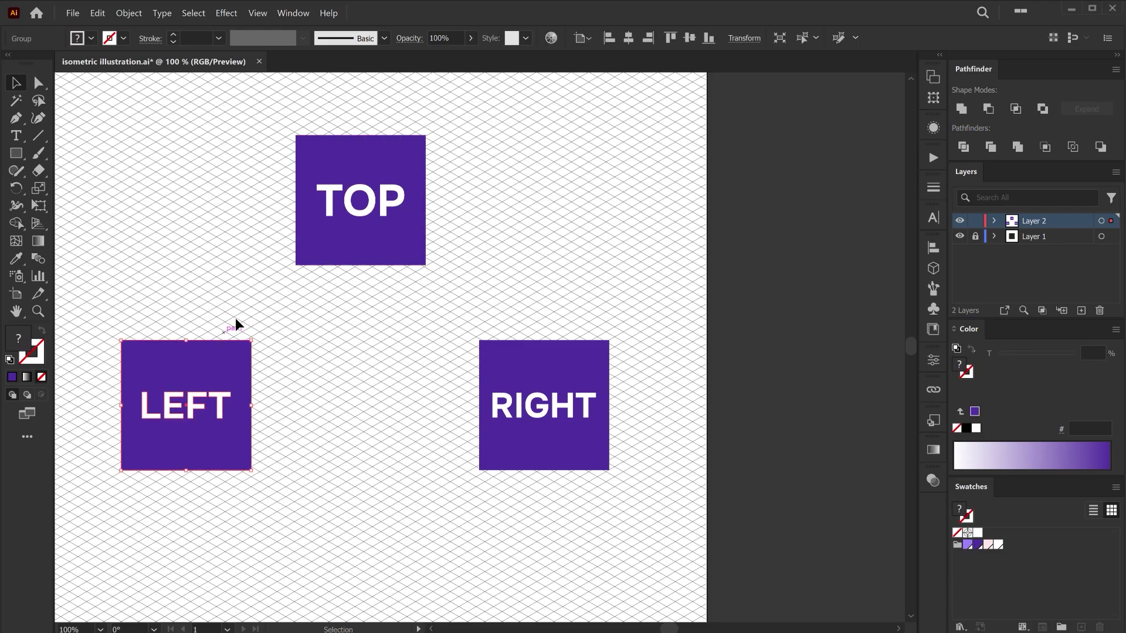
left_click(303, 245)
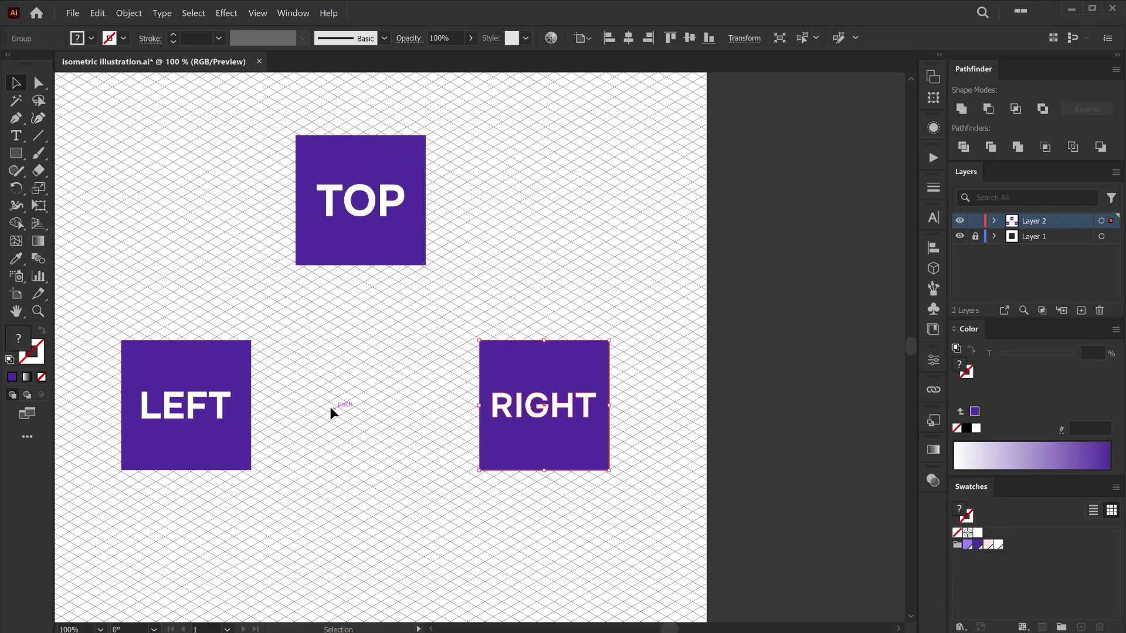
left_click(440, 247)
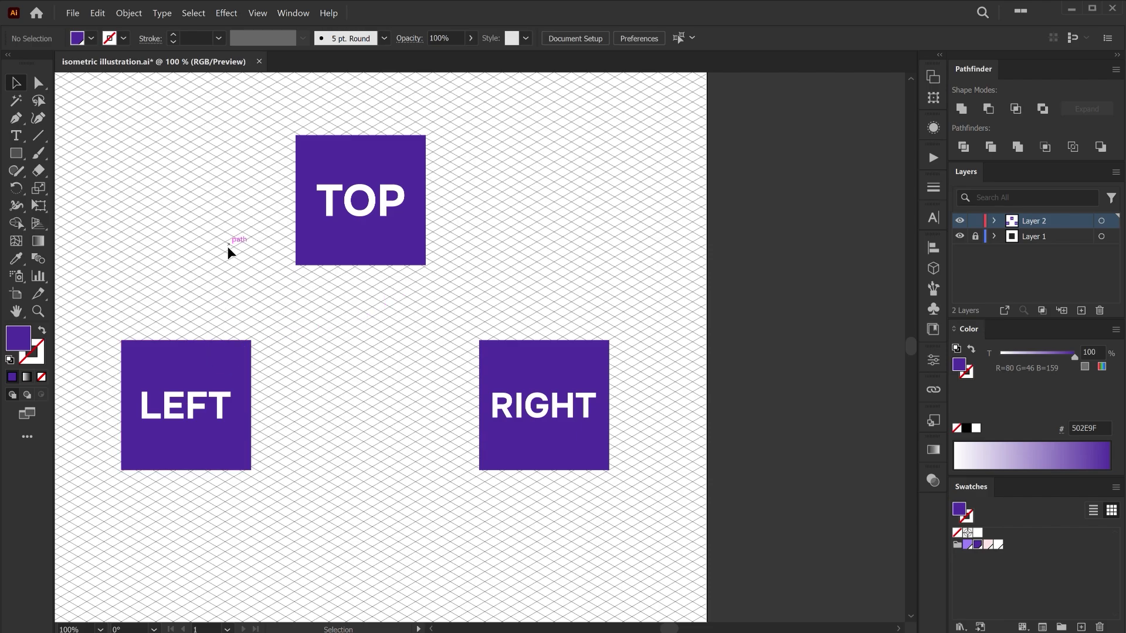
Show the Actions list and create a new action set named Isometric Action.
left_click(296, 16)
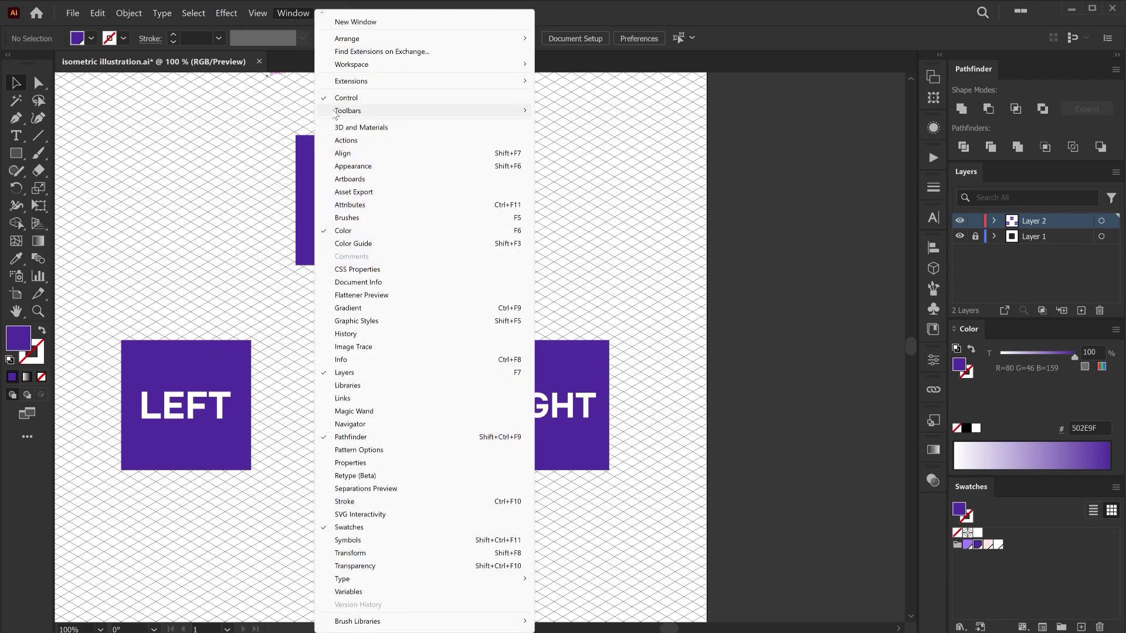
left_click(363, 143)
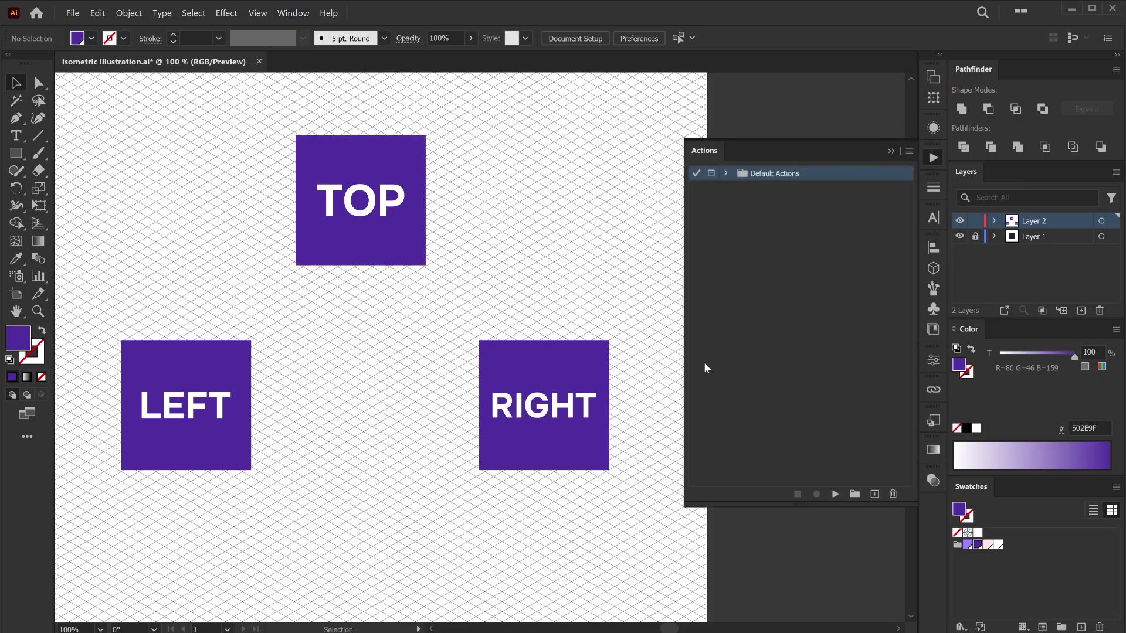
left_click(855, 495)
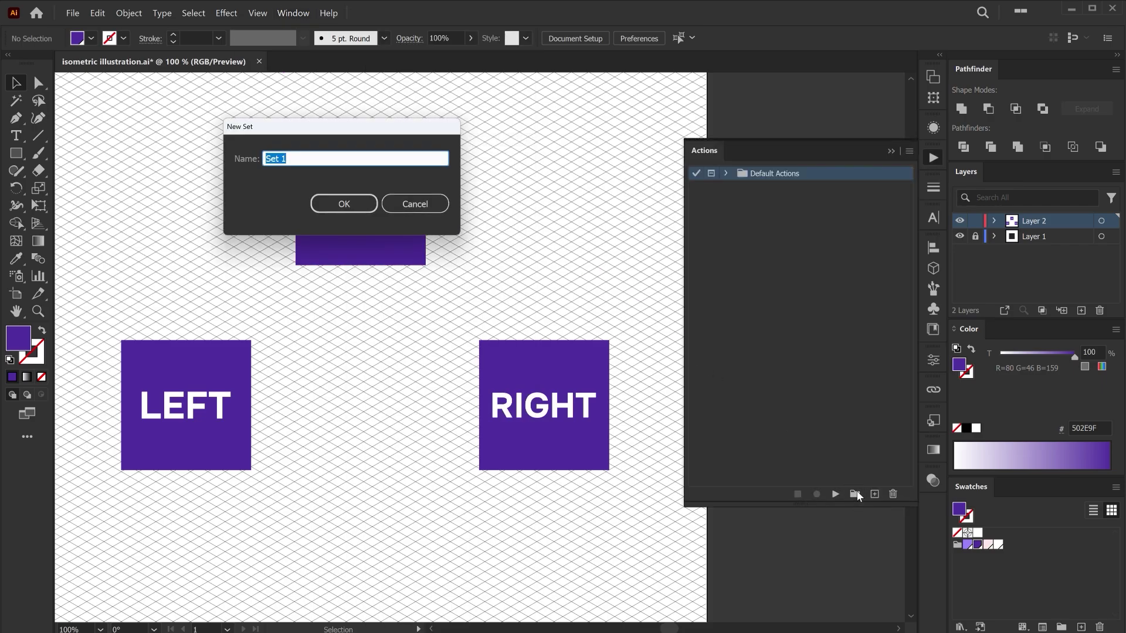
type("Isometric")
key("Return")
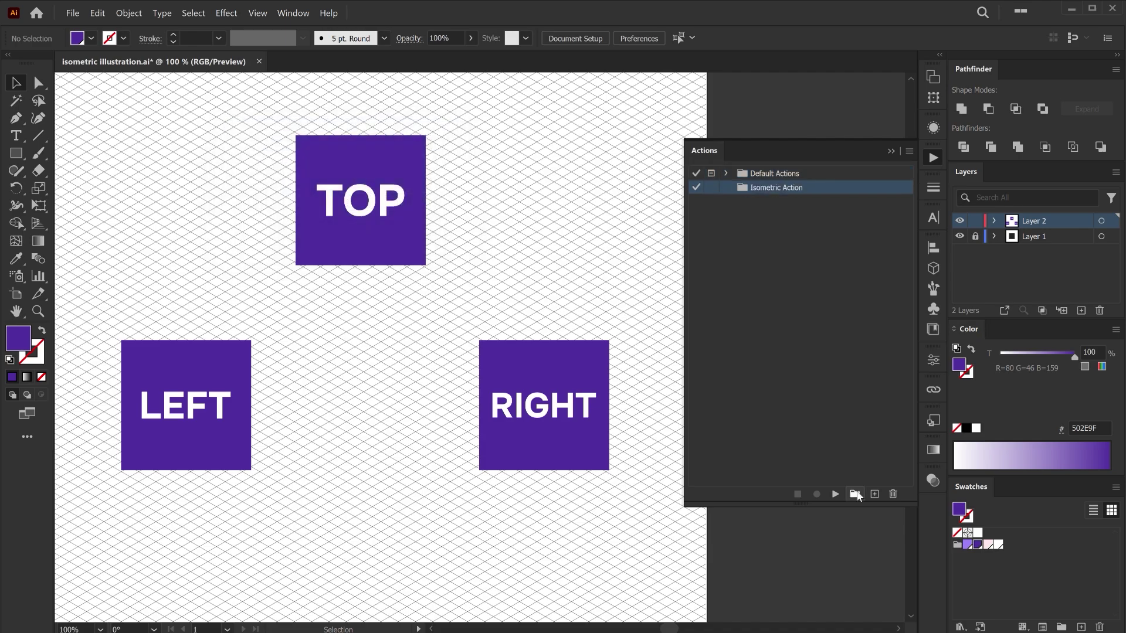
Create an action named Left Face in the Isometric Action set and start recording it.
left_click(875, 494)
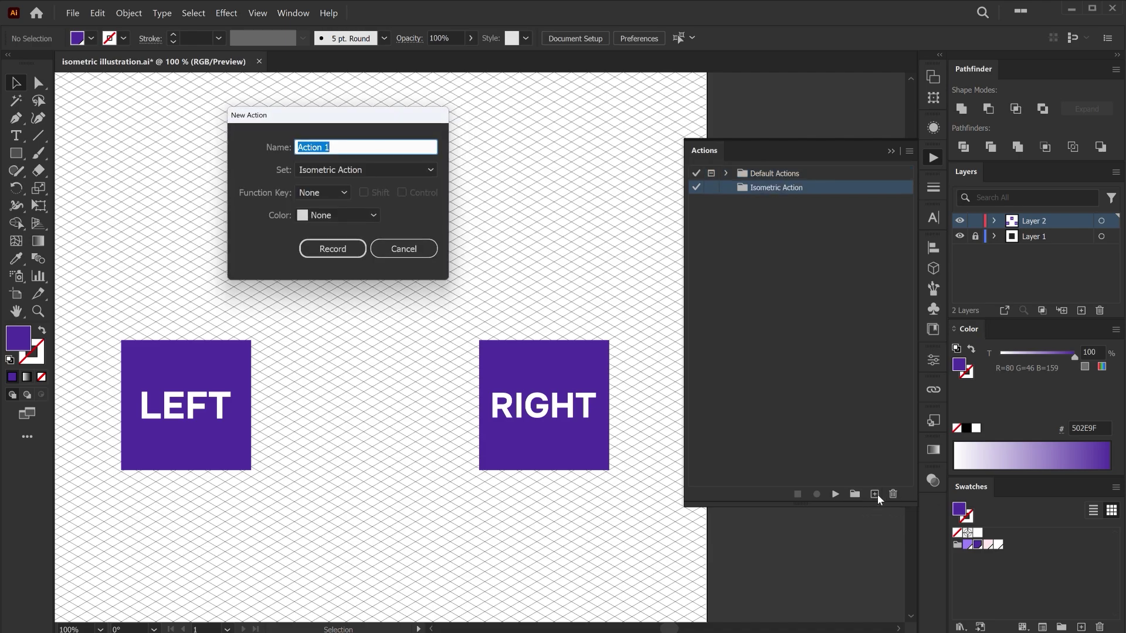
type("Left Face")
left_click(350, 249)
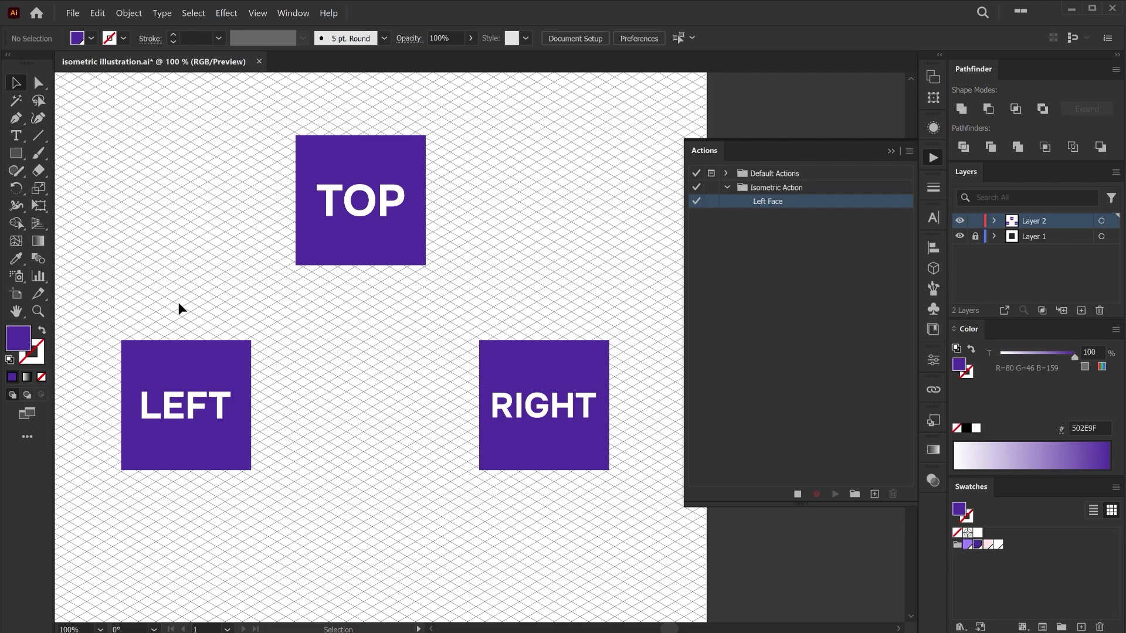
Scale the LEFT square non-uniformly to 82% horizontally and 70.5% vertically.
left_click_drag(132, 300, 291, 485)
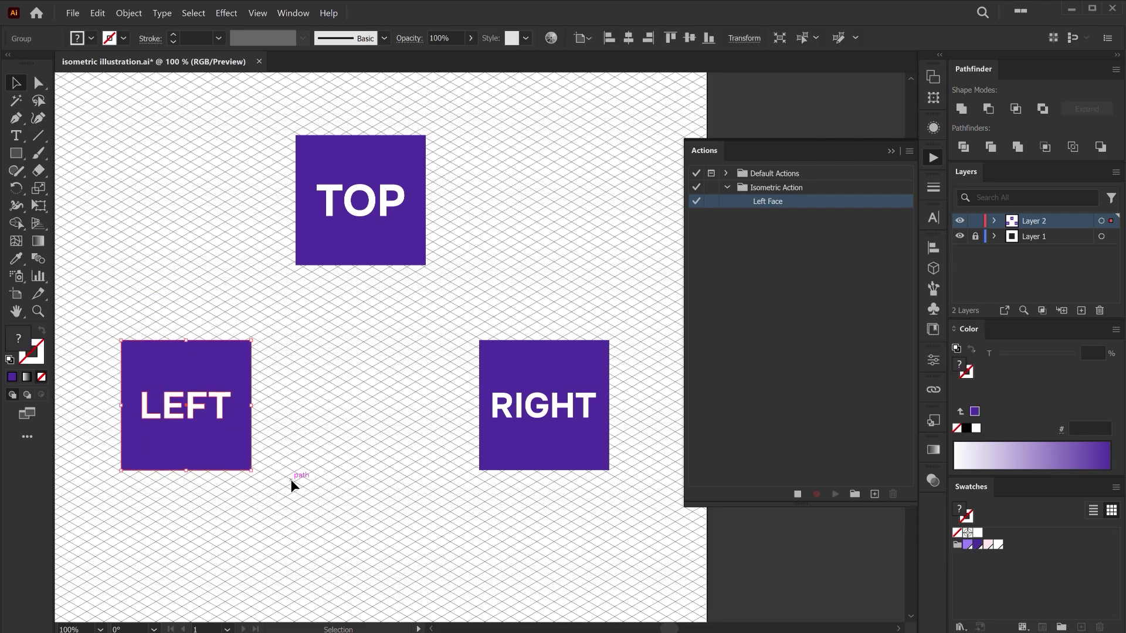
key("s")
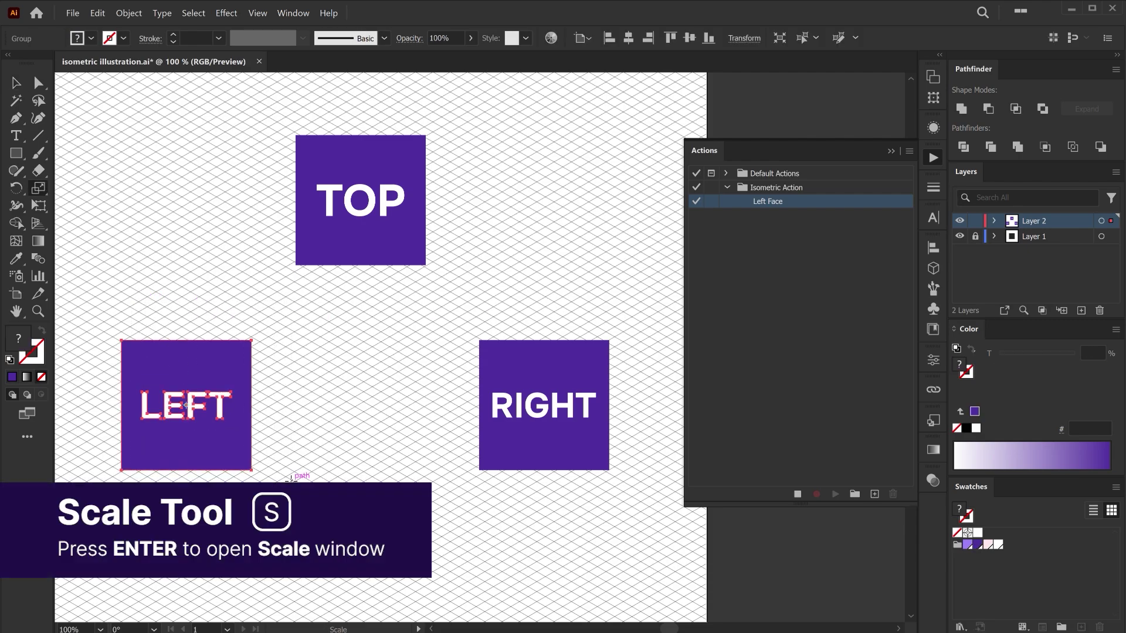
key("Return")
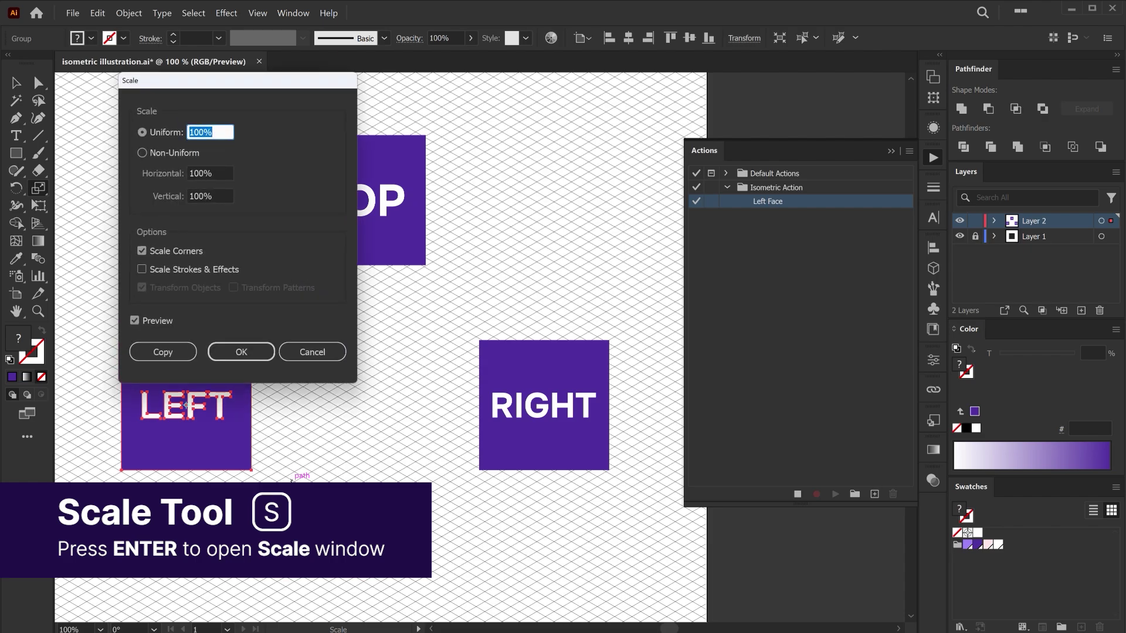
left_click(142, 153)
type("8")
key("Tab")
type("7")
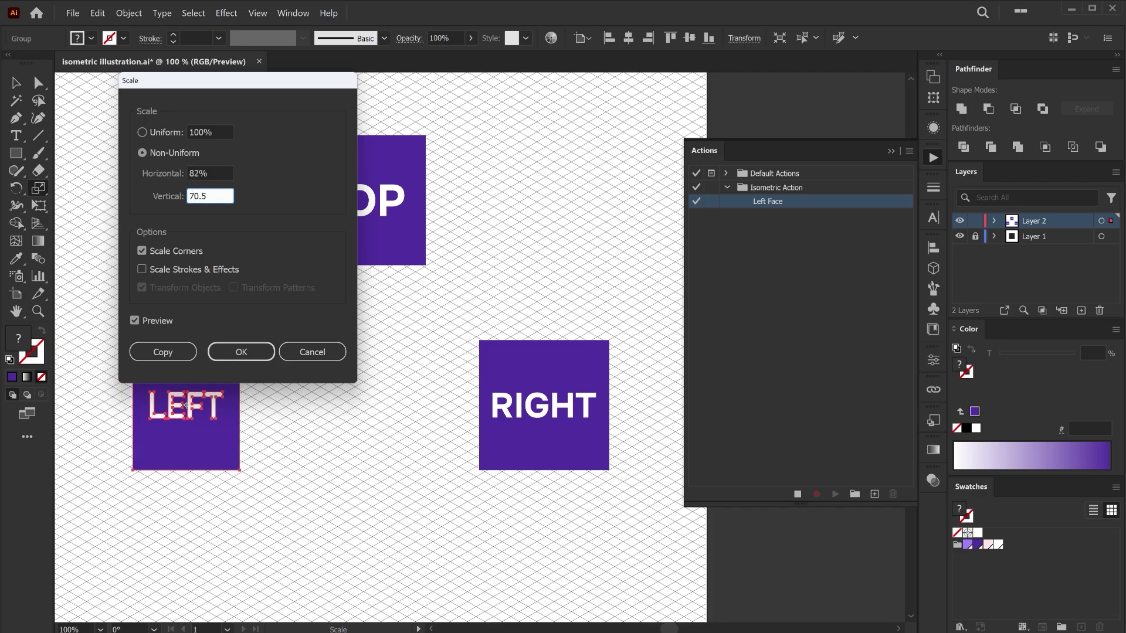
type("0.5")
left_click(243, 351)
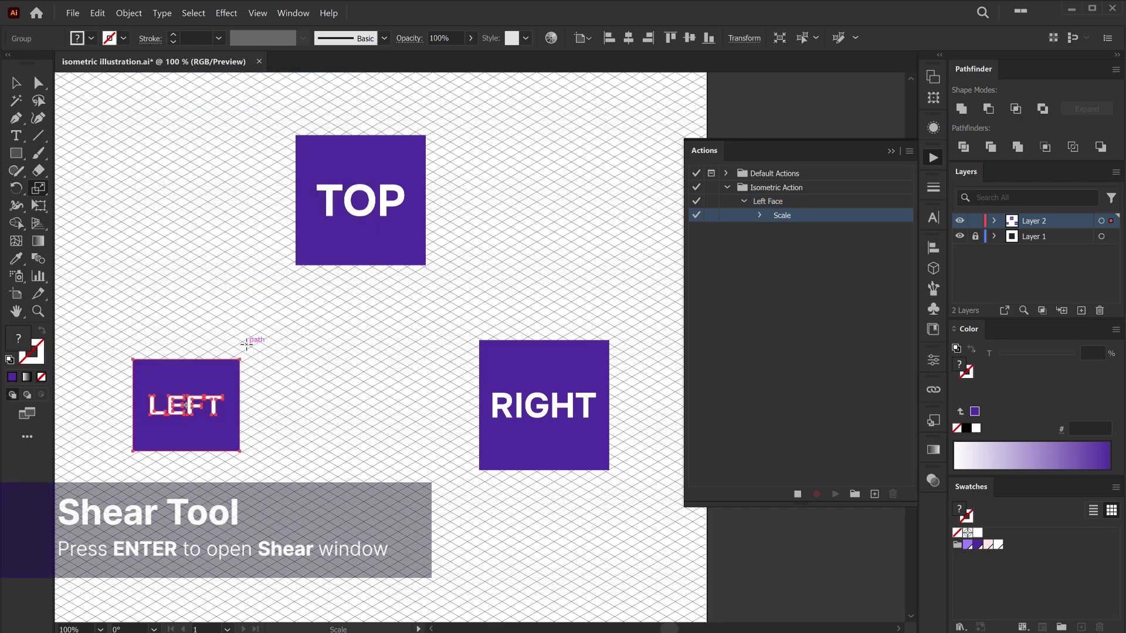
Shear the LEFT shape with a shear angle of -30 degrees.
left_click_drag(38, 187, 82, 208)
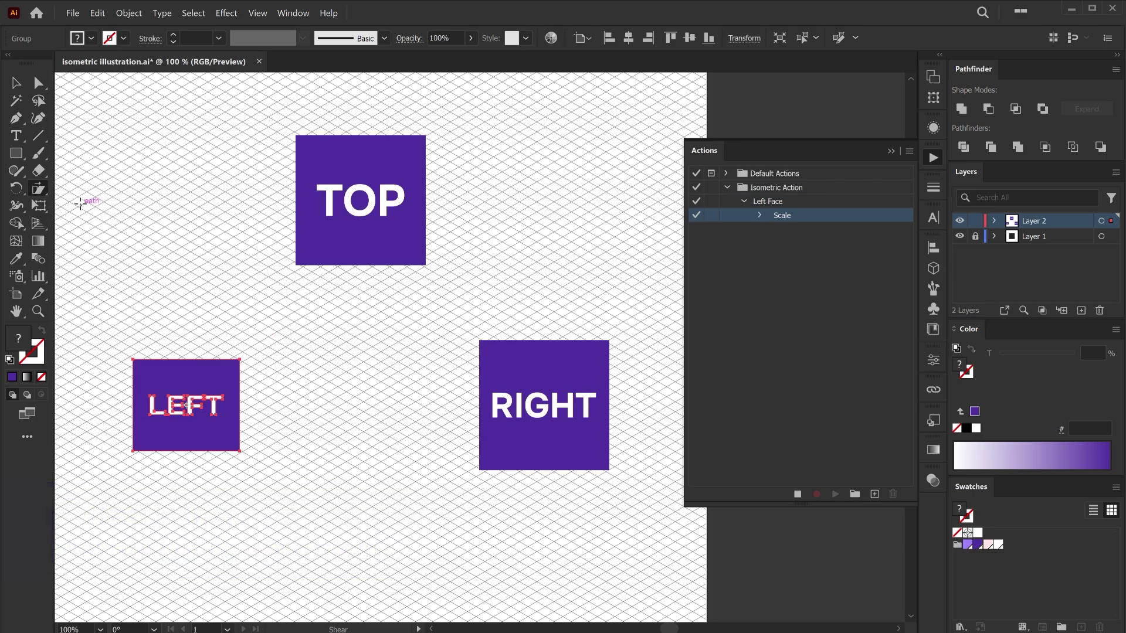
left_click(145, 252, "alt")
type("-30")
key("Return")
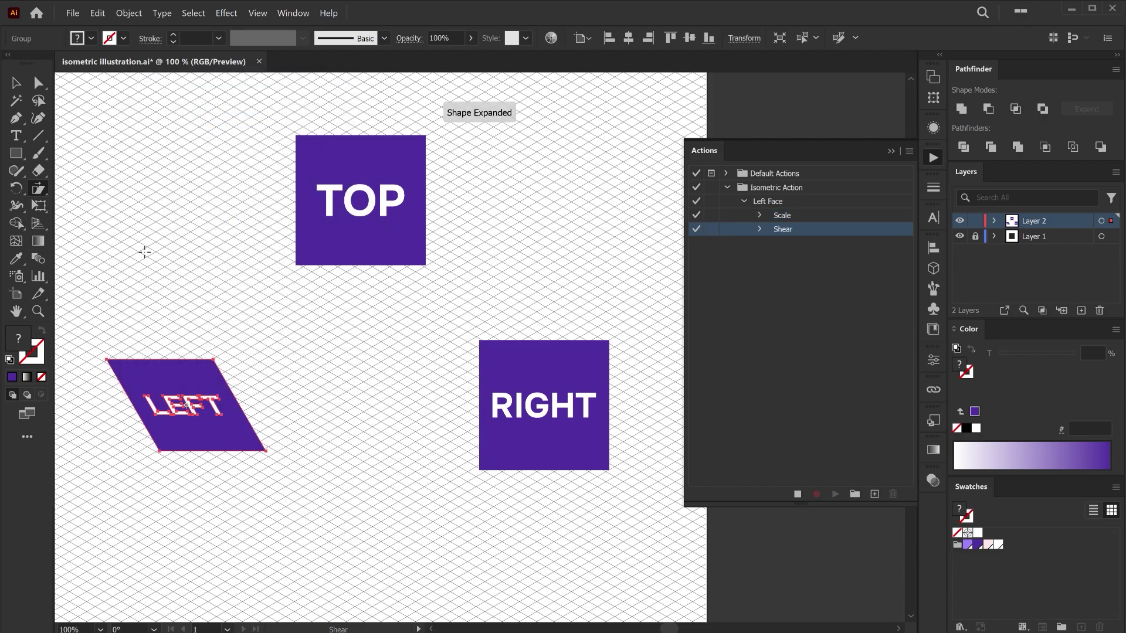
Rotate the sheared LEFT shape by -30 degrees.
left_click(15, 188)
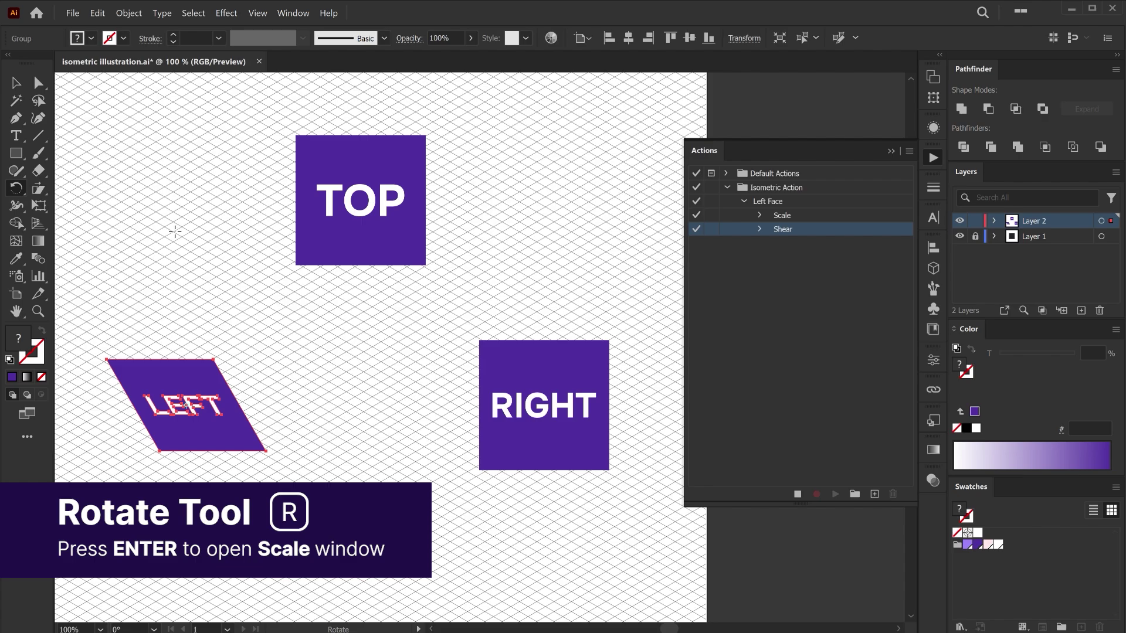
key("Return")
type("-3")
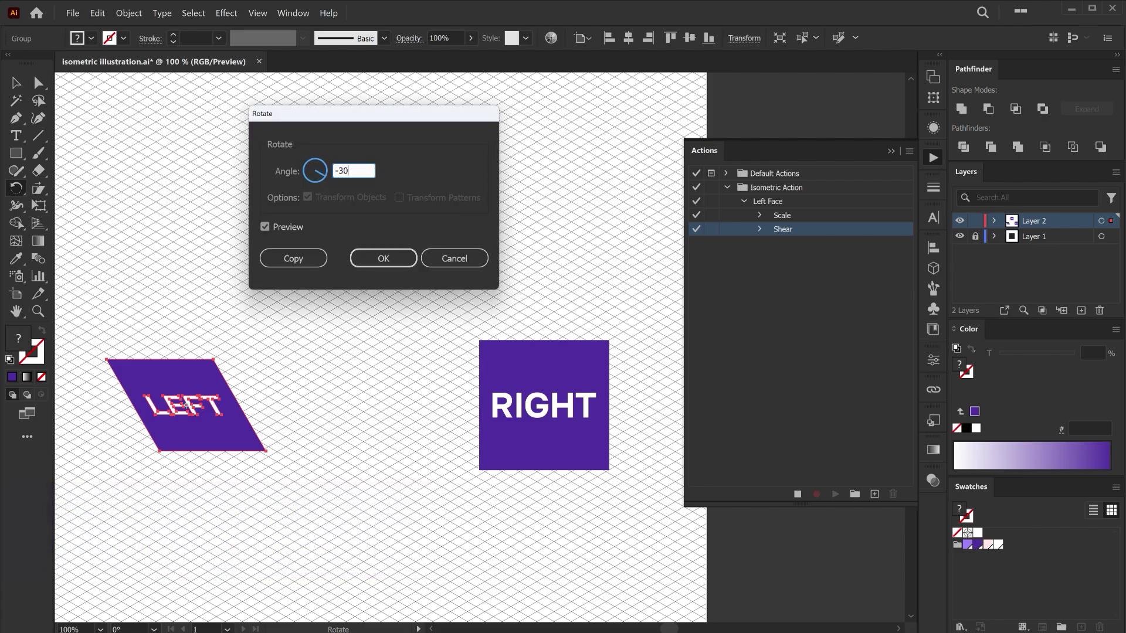
type("0")
key("Return")
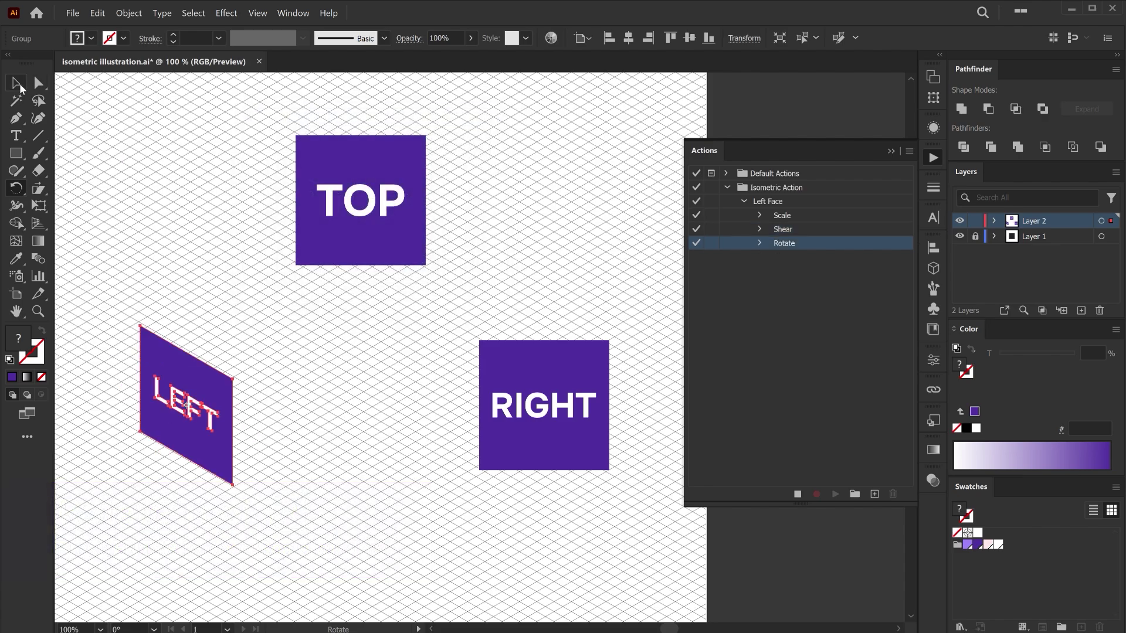
Stop recording the Left Face action and deselect the LEFT artwork.
left_click(798, 495)
key("v")
left_click(283, 316)
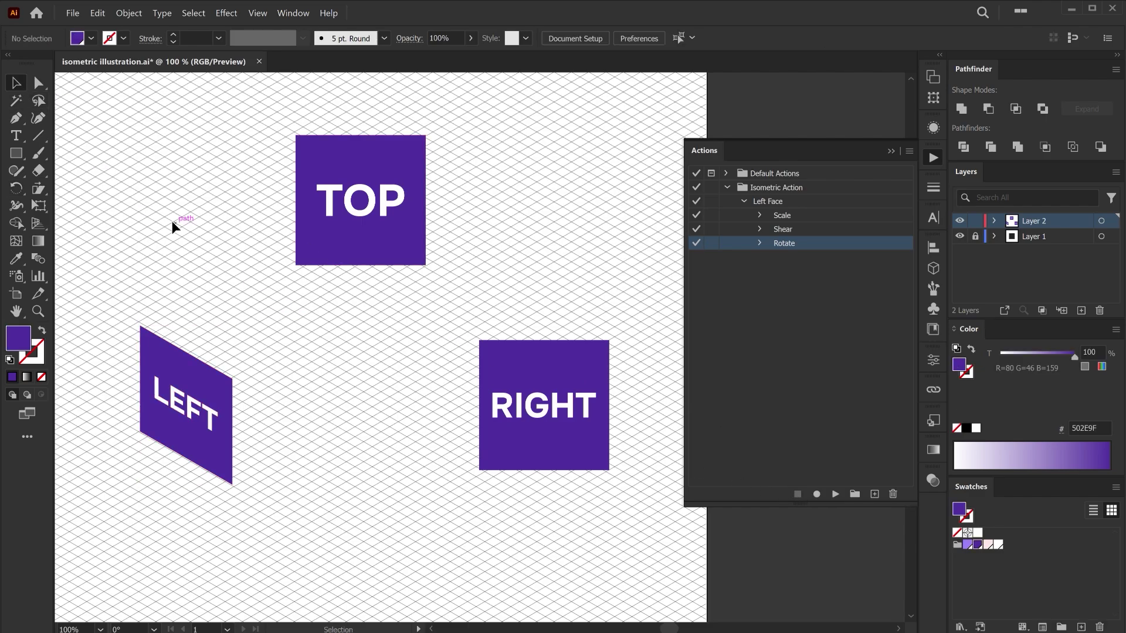
Draw a test star about 179 by 170 px between the LEFT and TOP shapes and play the Left Face action on it.
left_click_drag(18, 155, 65, 223)
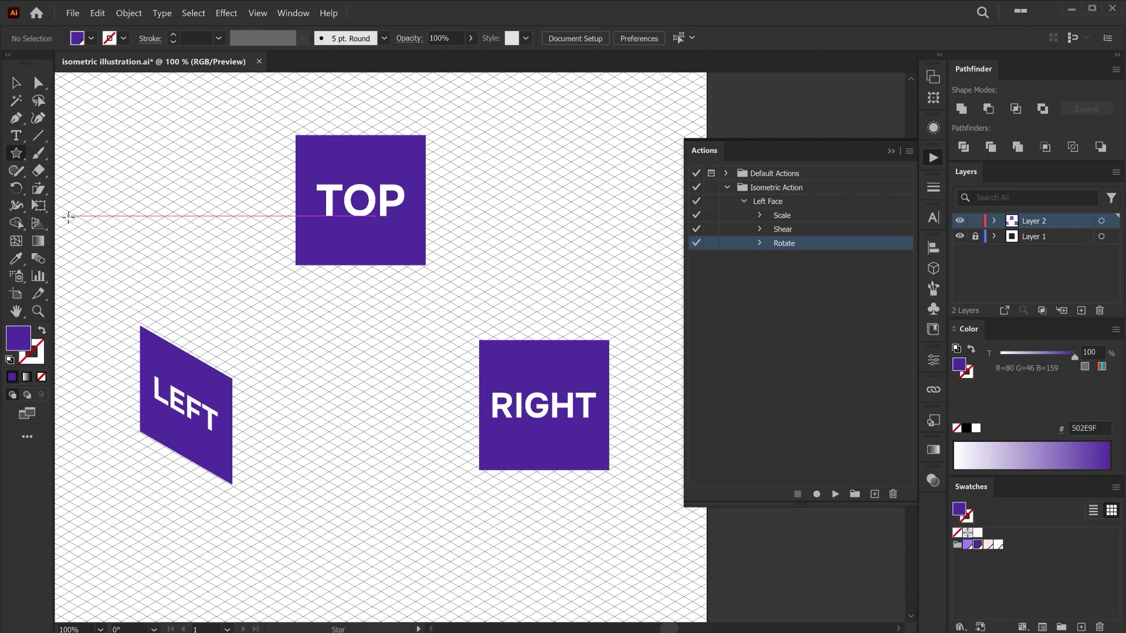
left_click_drag(295, 349, 334, 392)
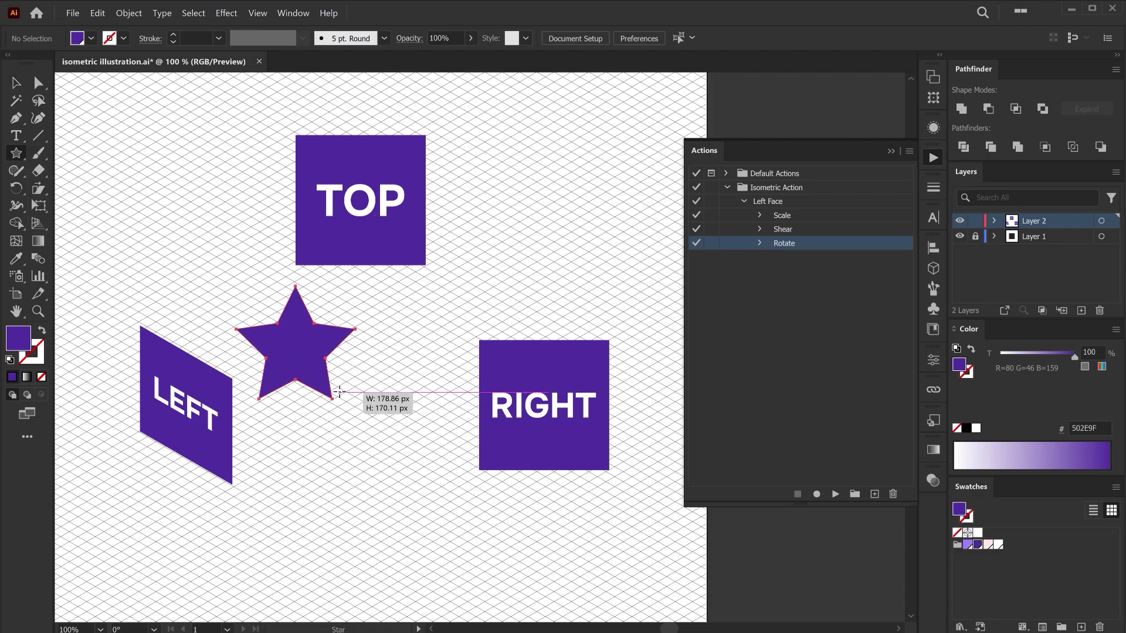
left_click(785, 204)
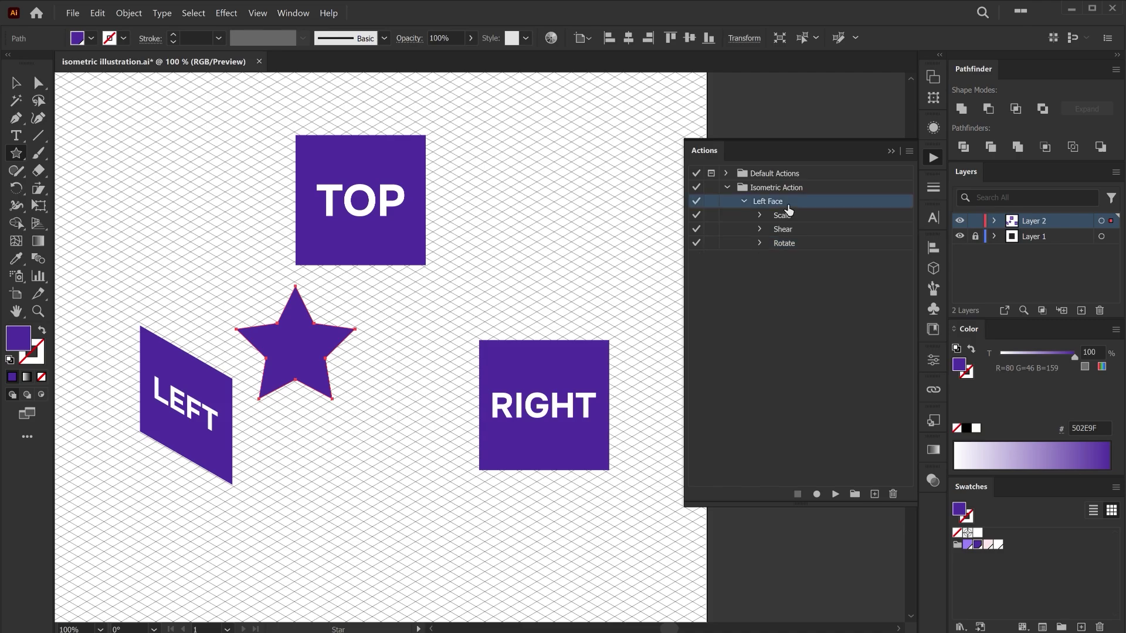
left_click(835, 494)
Delete the transformed test star from the artboard.
left_click(16, 86)
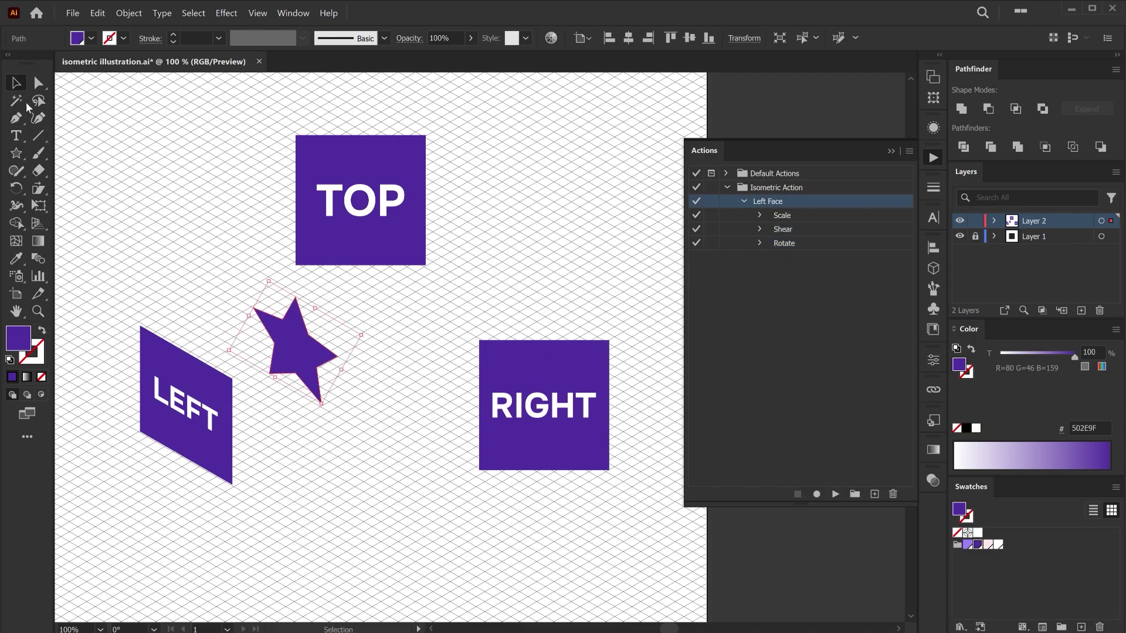
left_click_drag(314, 350, 337, 375)
key("Delete")
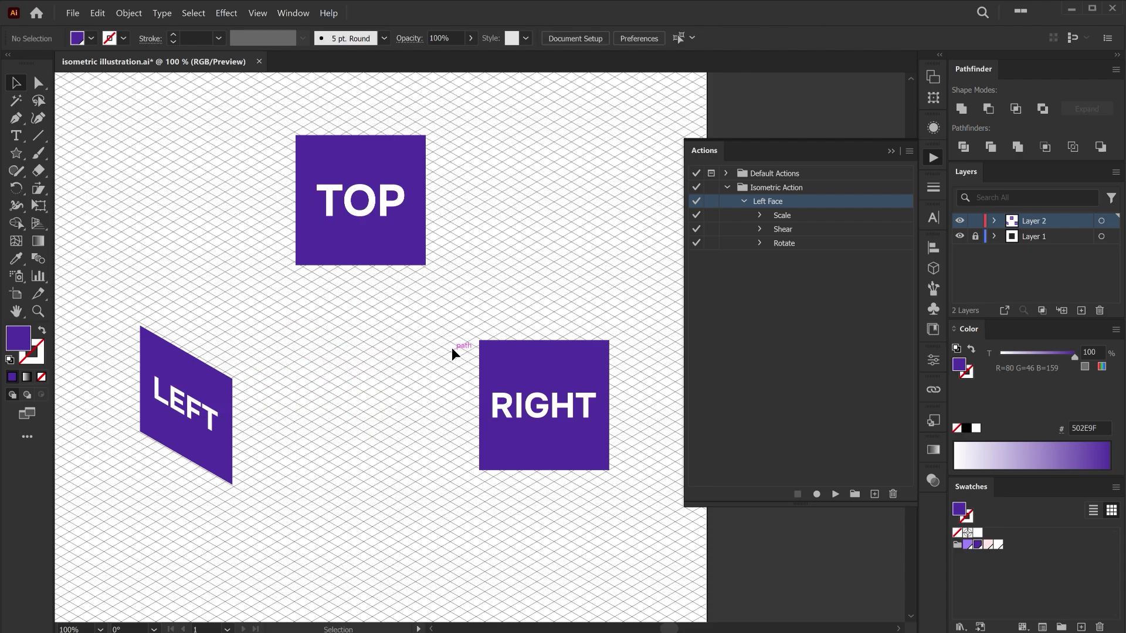
Create an action named Right Face in the Isometric Action set and start recording it.
left_click(874, 493)
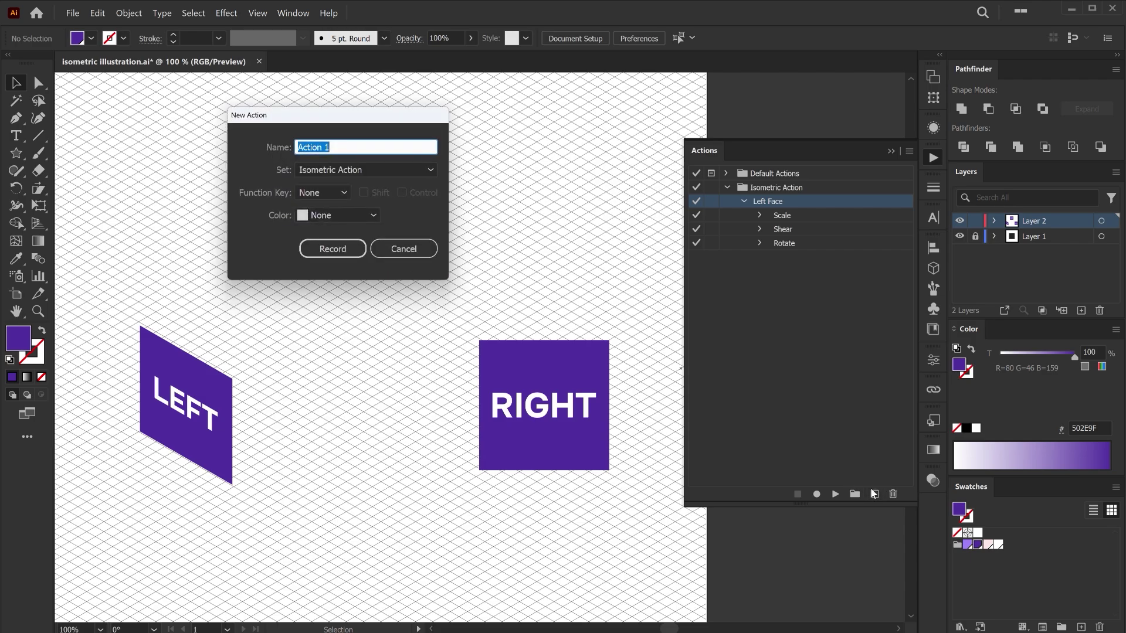
type("Right Face")
key("Return")
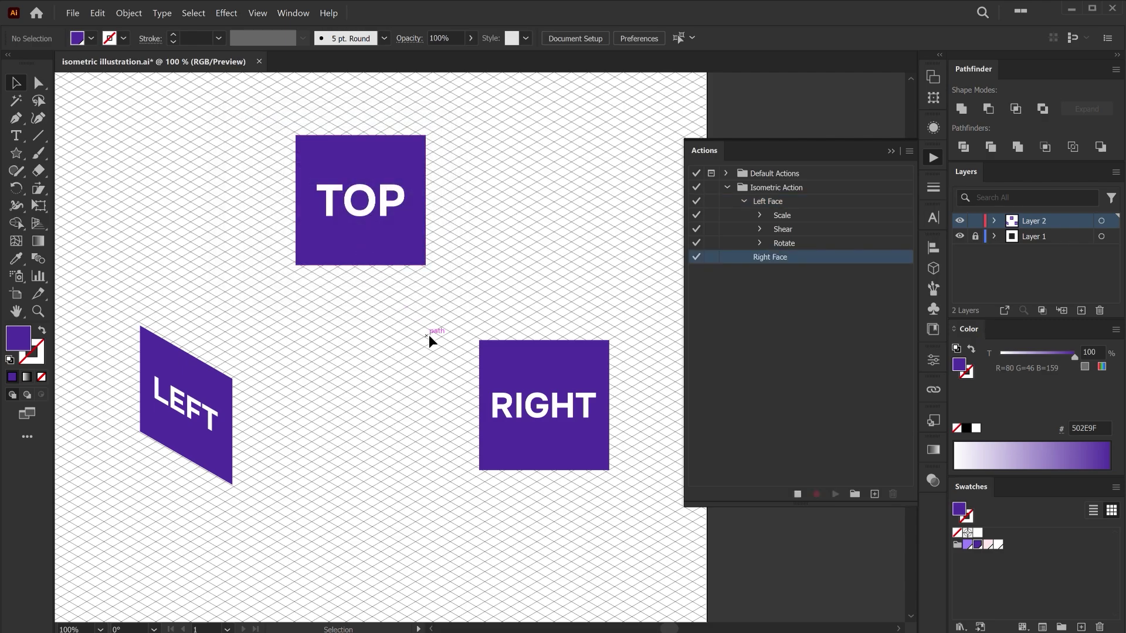
Scale the RIGHT square non-uniformly to 82% horizontally and 70.5% vertically.
left_click_drag(477, 340, 619, 484)
key("s")
key("Return")
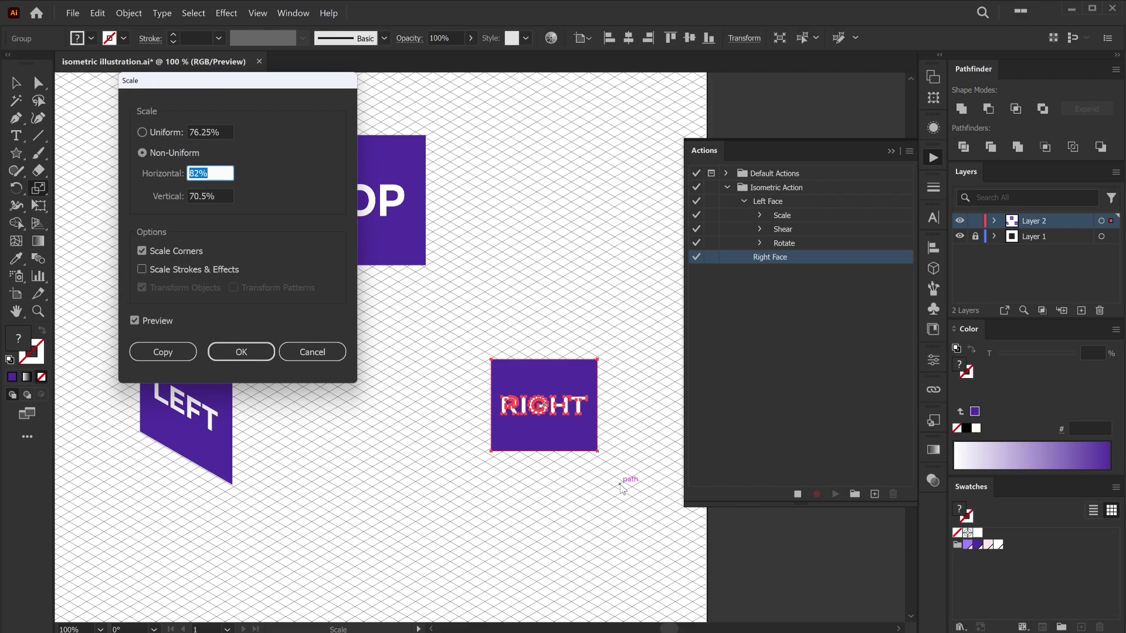
left_click(229, 196)
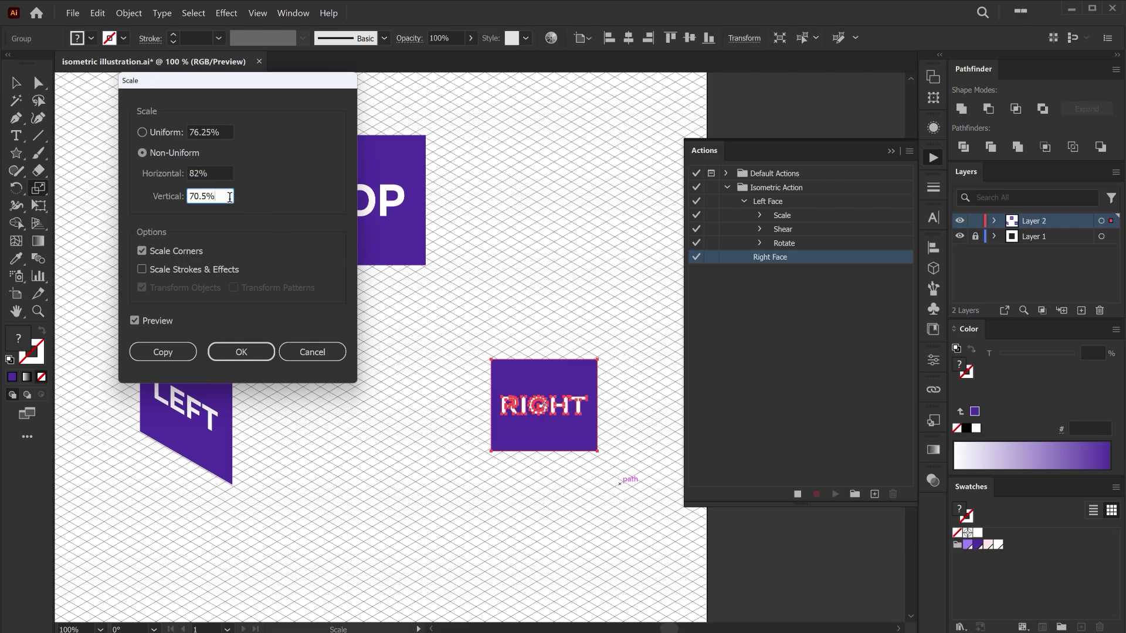
left_click(241, 352)
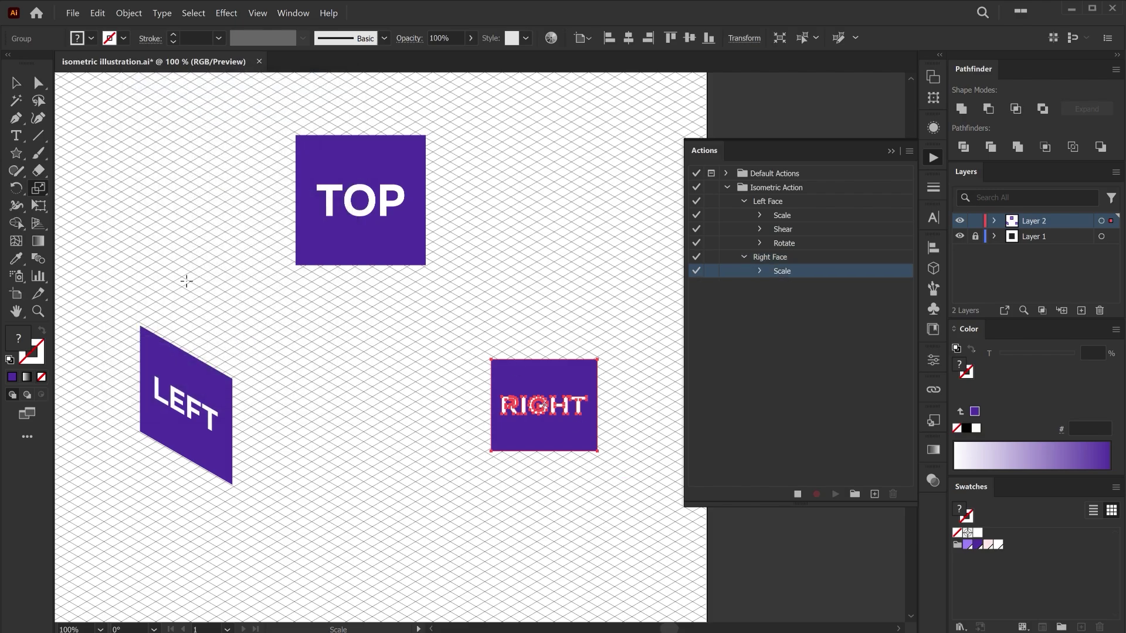
Shear the RIGHT shape horizontally with a shear angle of 30 degrees.
left_click_drag(44, 193, 73, 206)
left_click(179, 267, "alt")
type("30")
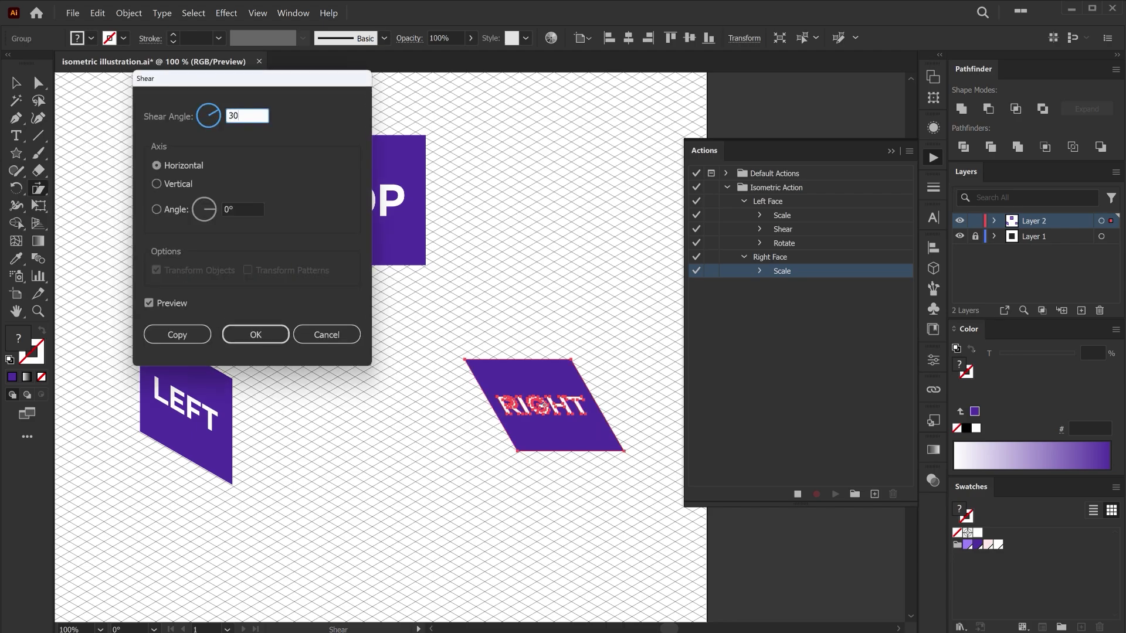
key("Return")
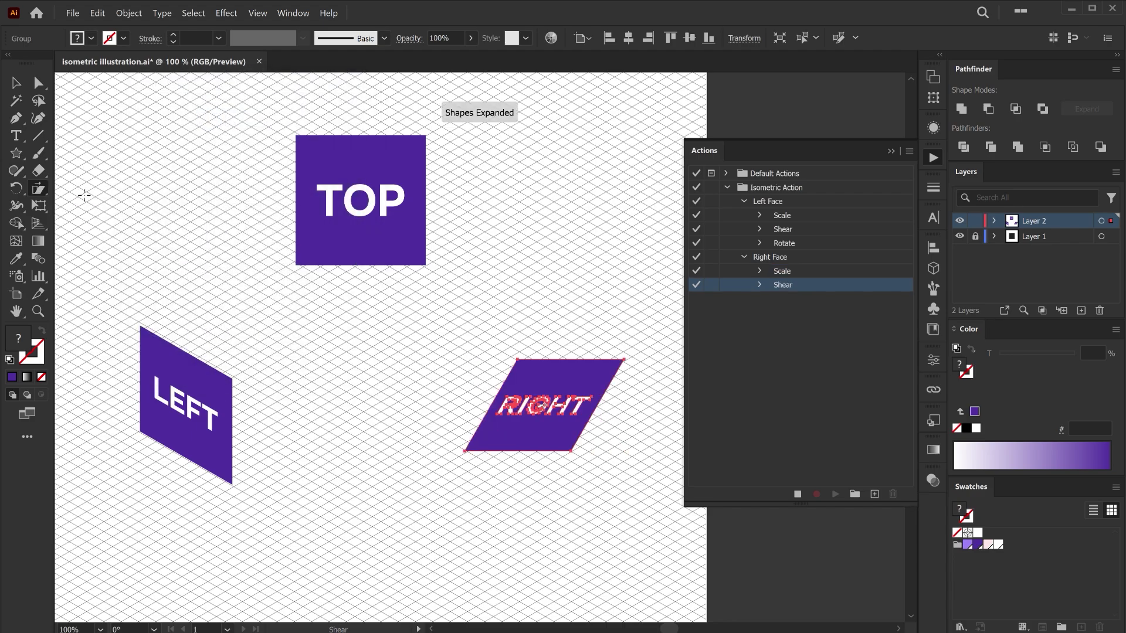
Rotate the sheared RIGHT shape by 30 degrees and stop recording the Right Face action.
left_click(16, 188)
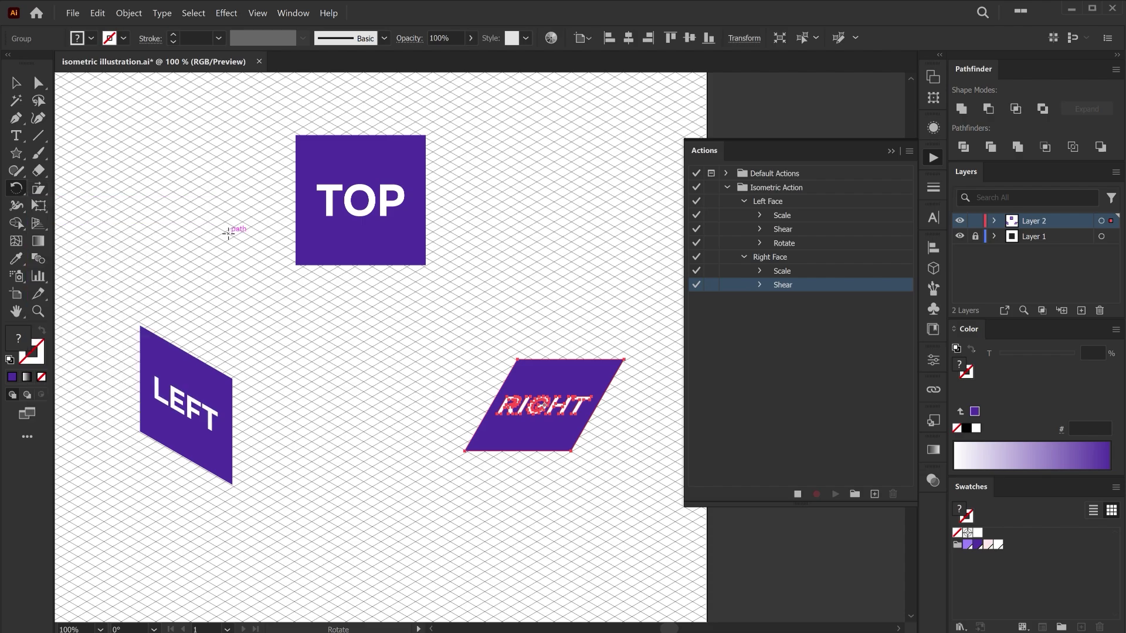
key("Return")
type("30")
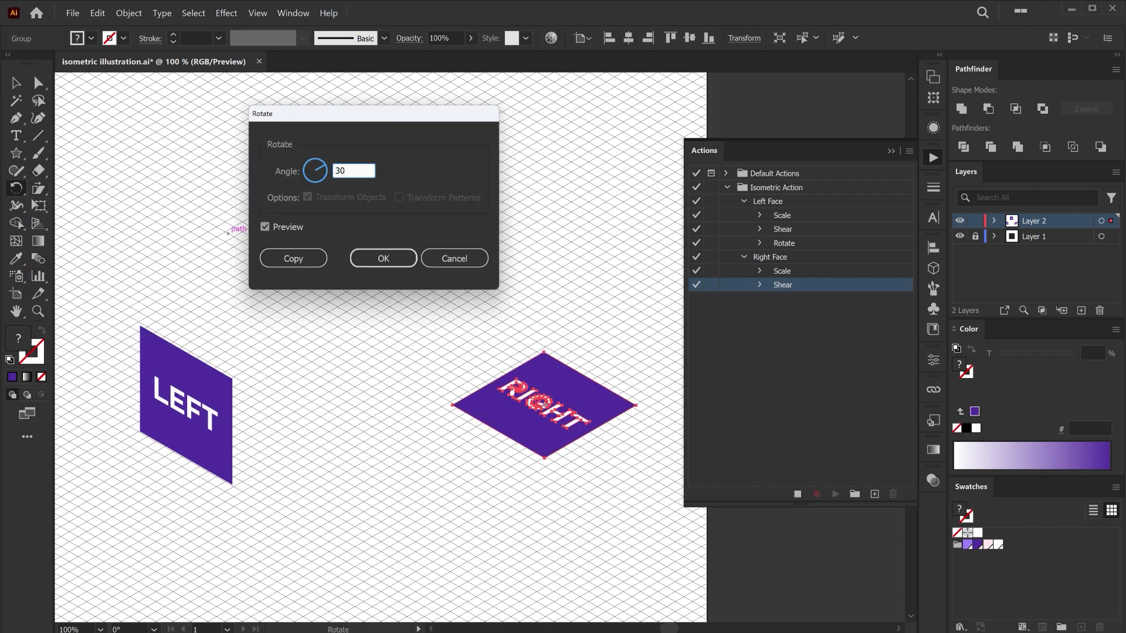
key("Return")
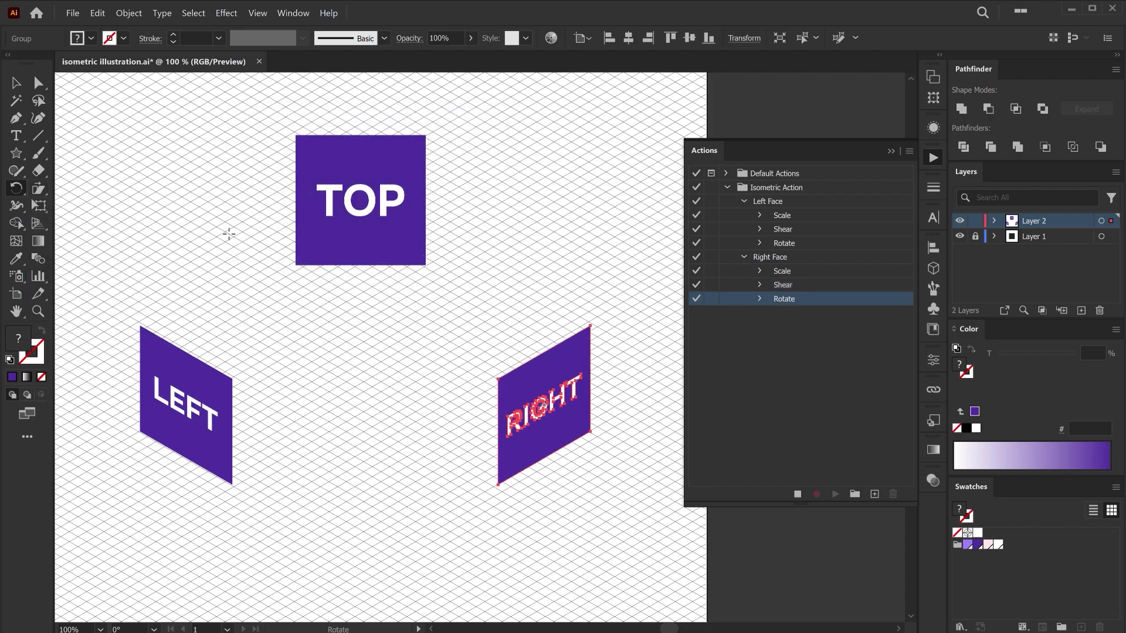
left_click(798, 494)
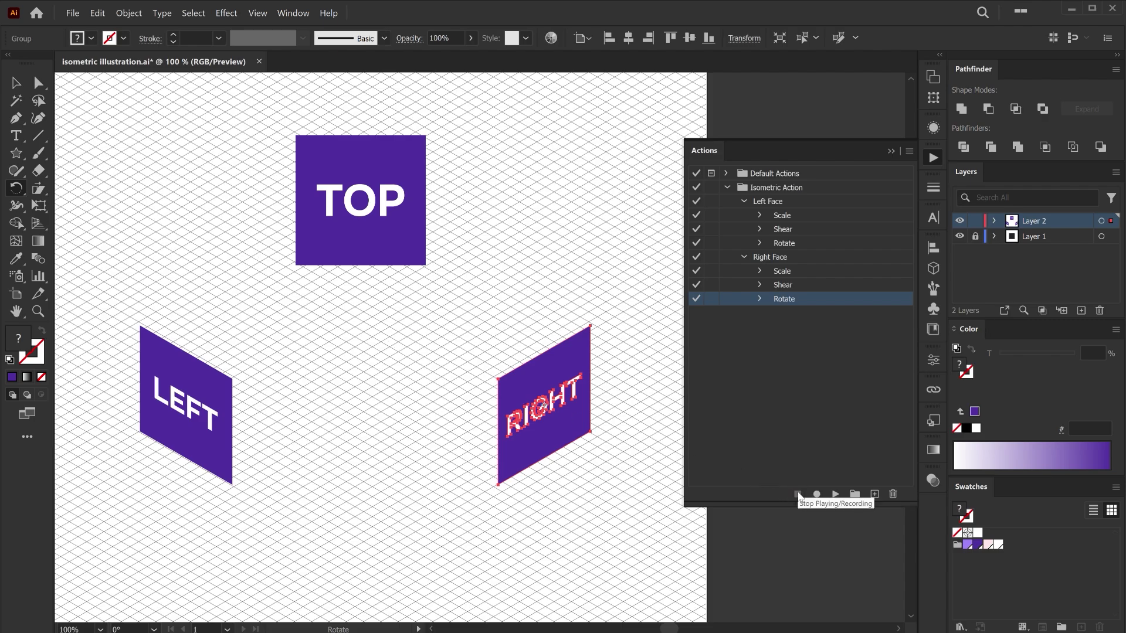
left_click(744, 258)
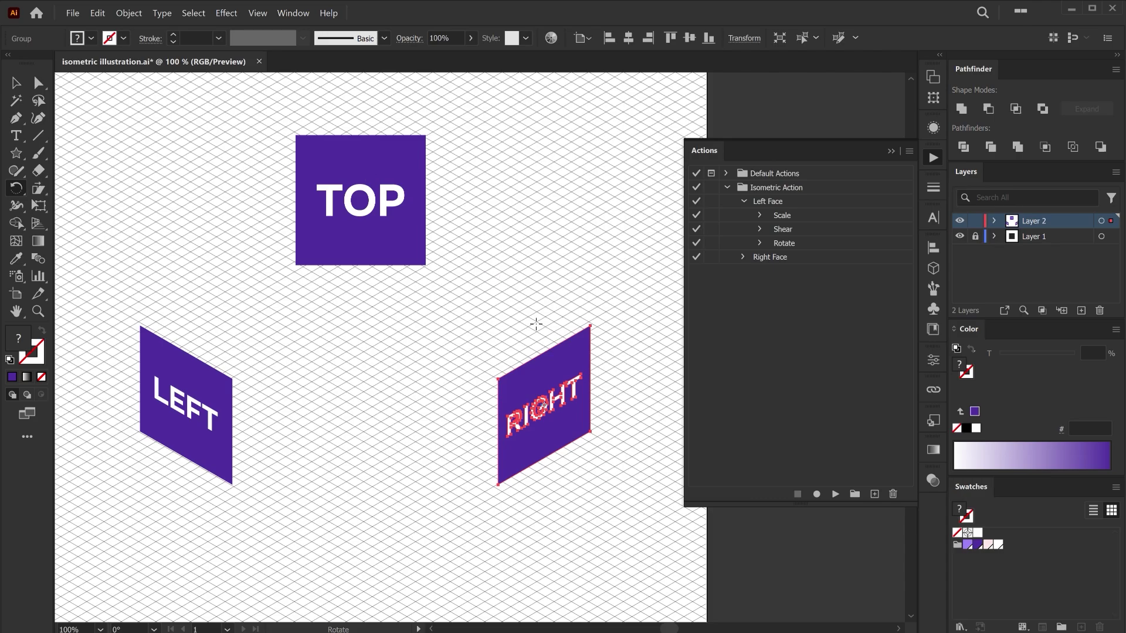
Create an action named Top Face in the Isometric Action set and start recording it.
left_click(875, 494)
type("Top Face")
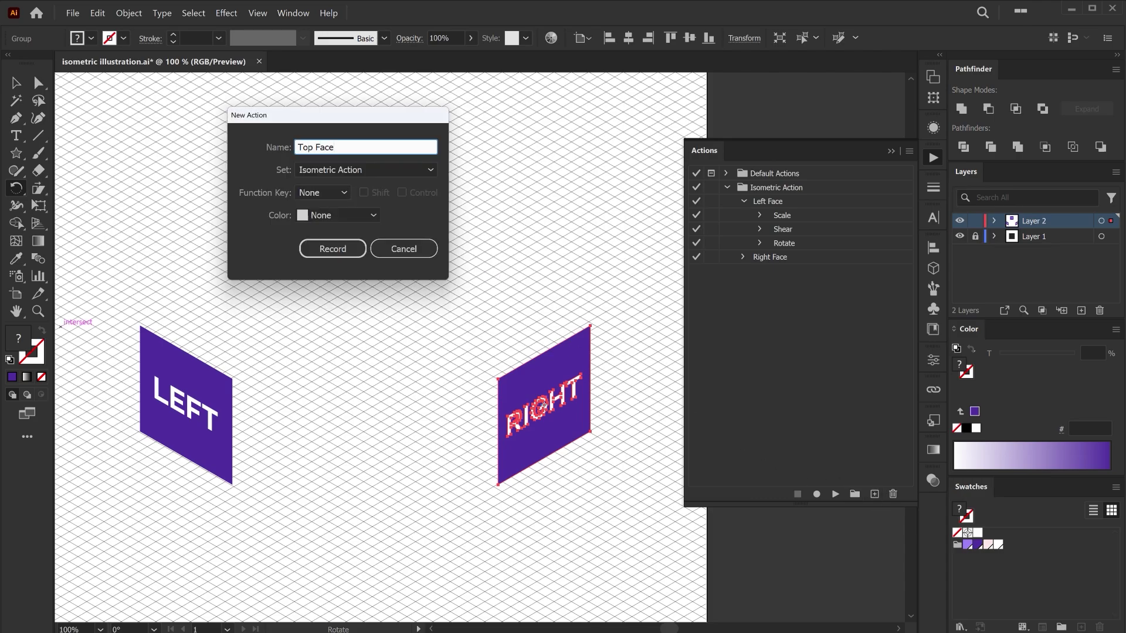
key("Return")
Scale the TOP square non-uniformly to 82% horizontally and 70.5% vertically.
key("v")
left_click_drag(244, 131, 488, 267)
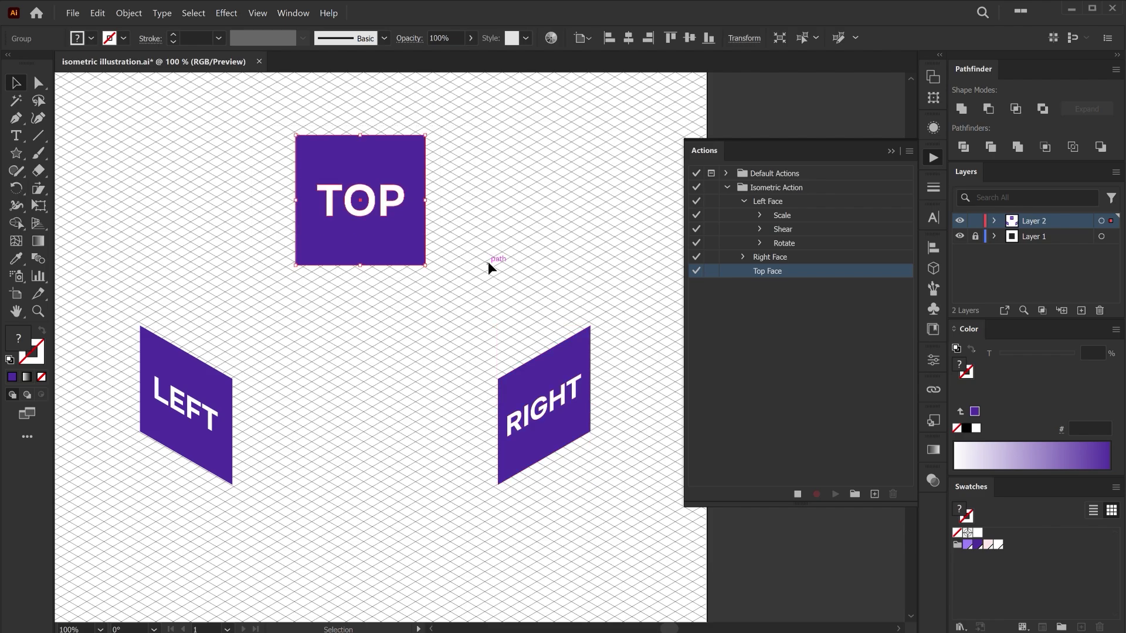
key("s")
key("Return")
left_click(207, 173)
left_click(226, 192)
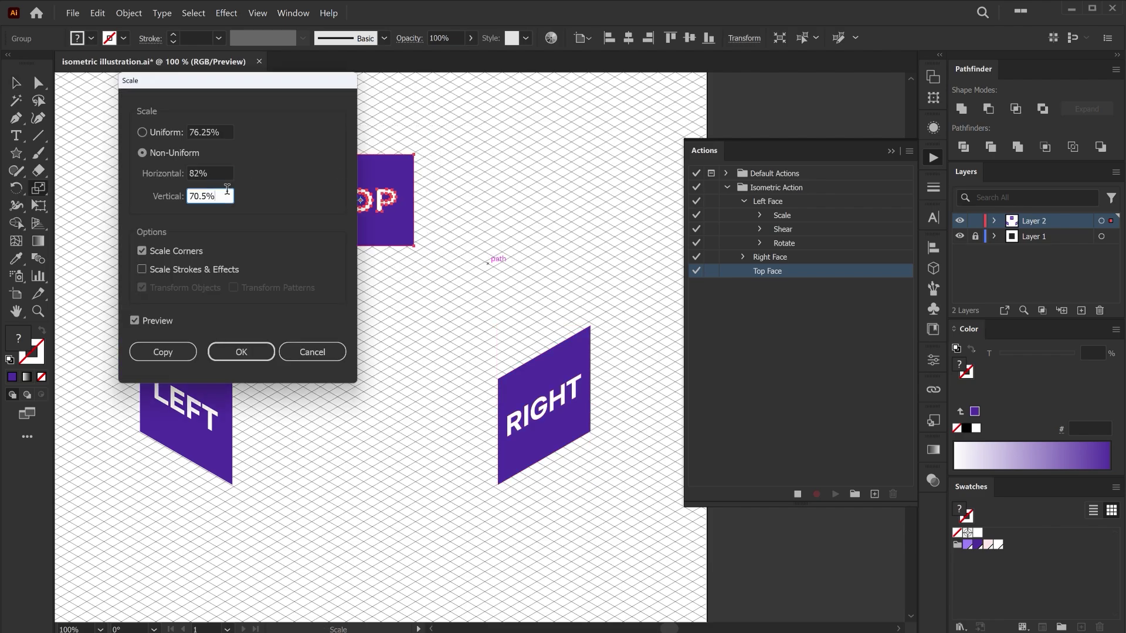
left_click(246, 350)
Shear the TOP shape horizontally with a shear angle of 30 degrees.
left_click_drag(38, 187, 85, 212)
key("Return")
type("30")
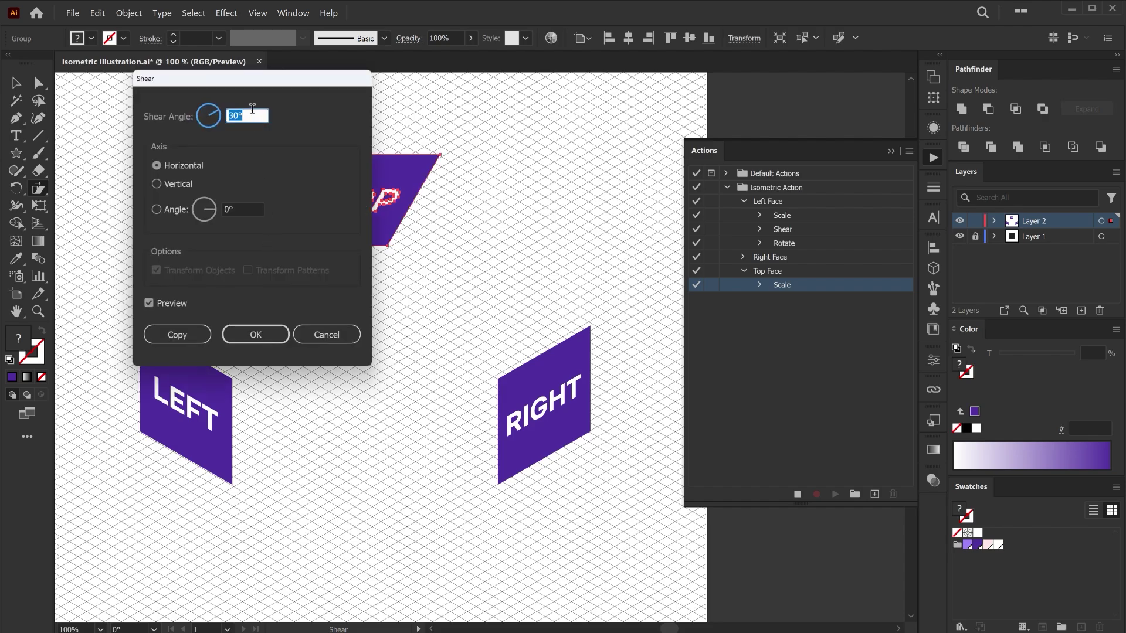
key("Tab")
left_click(247, 334)
Rotate the sheared TOP shape by -30 degrees.
key("r")
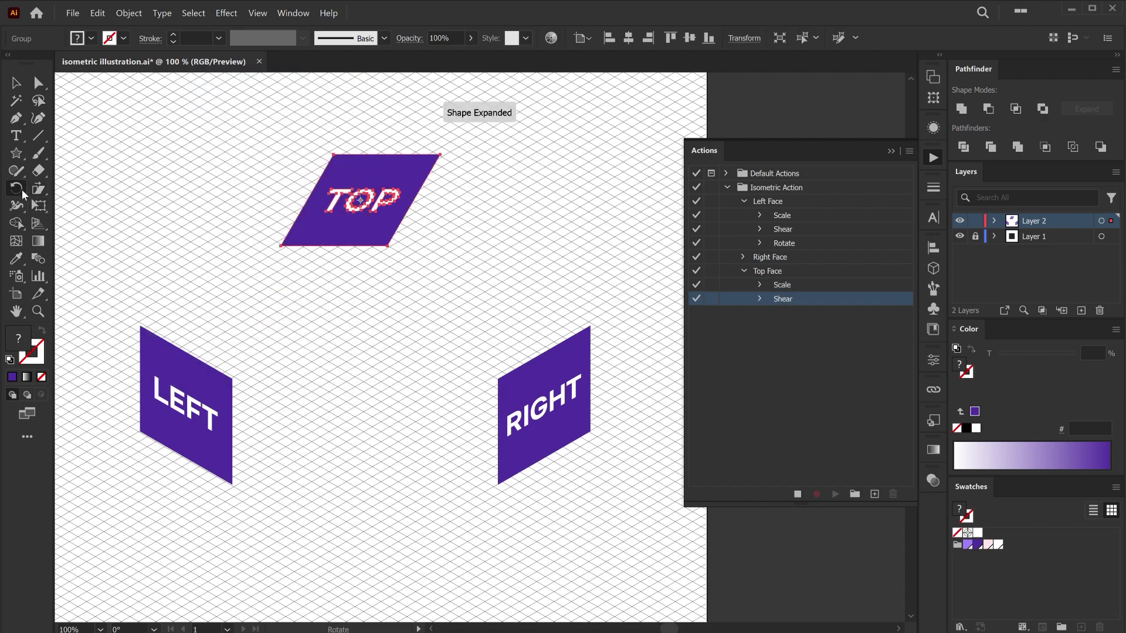
key("Return")
type("-30")
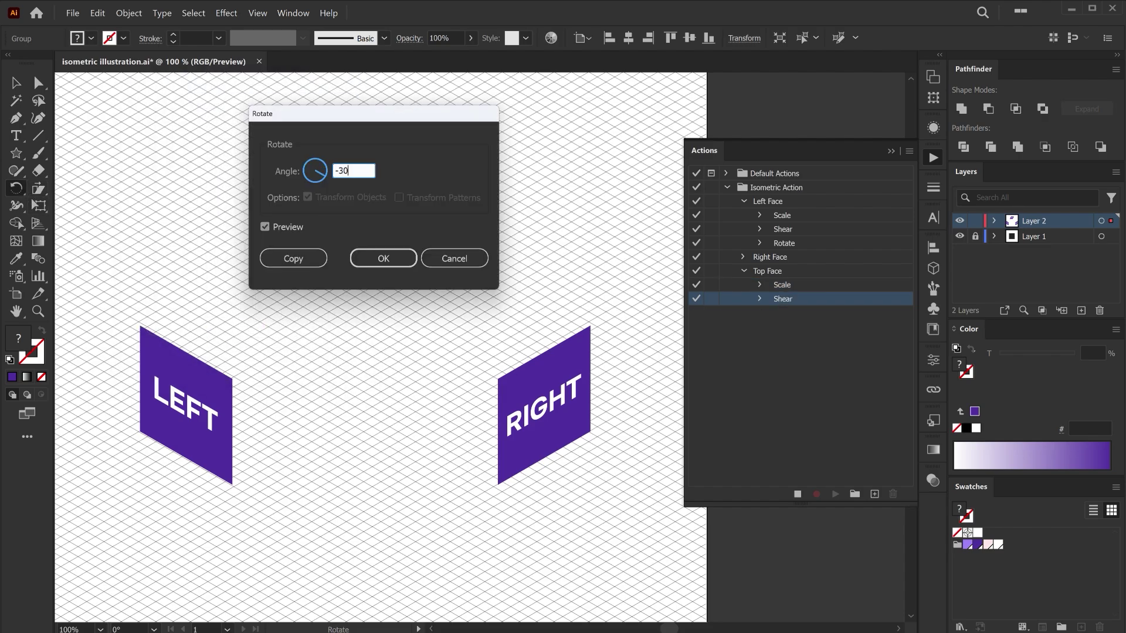
left_click(381, 258)
Deselect the artwork, stop recording the Top Face action, and collapse the Top Face and Left Face action entries.
key("v")
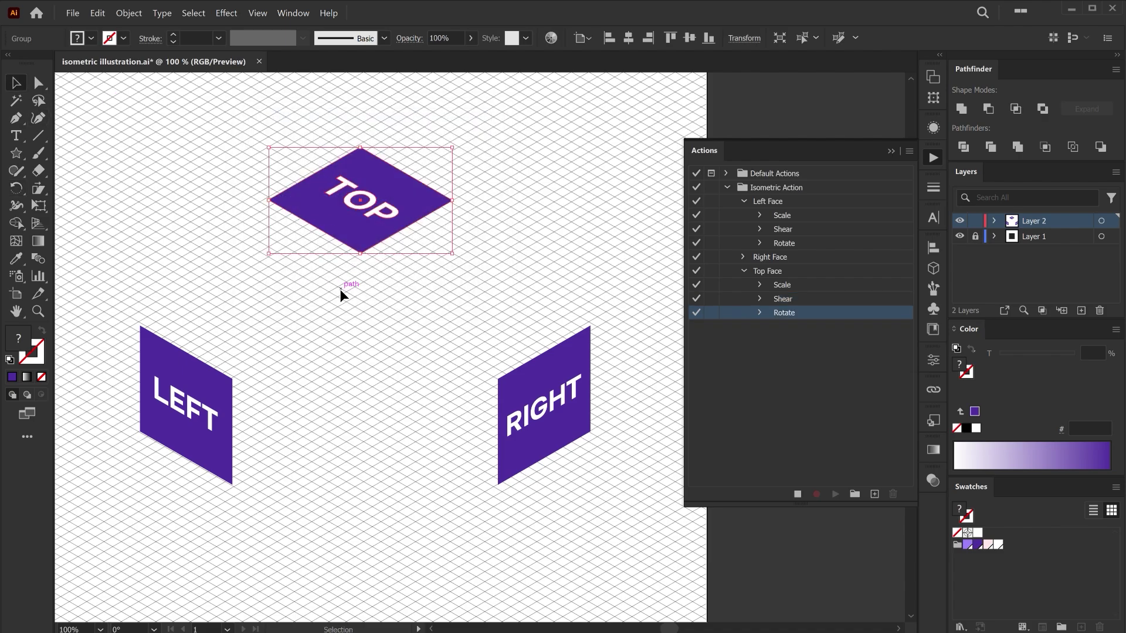
left_click(341, 292)
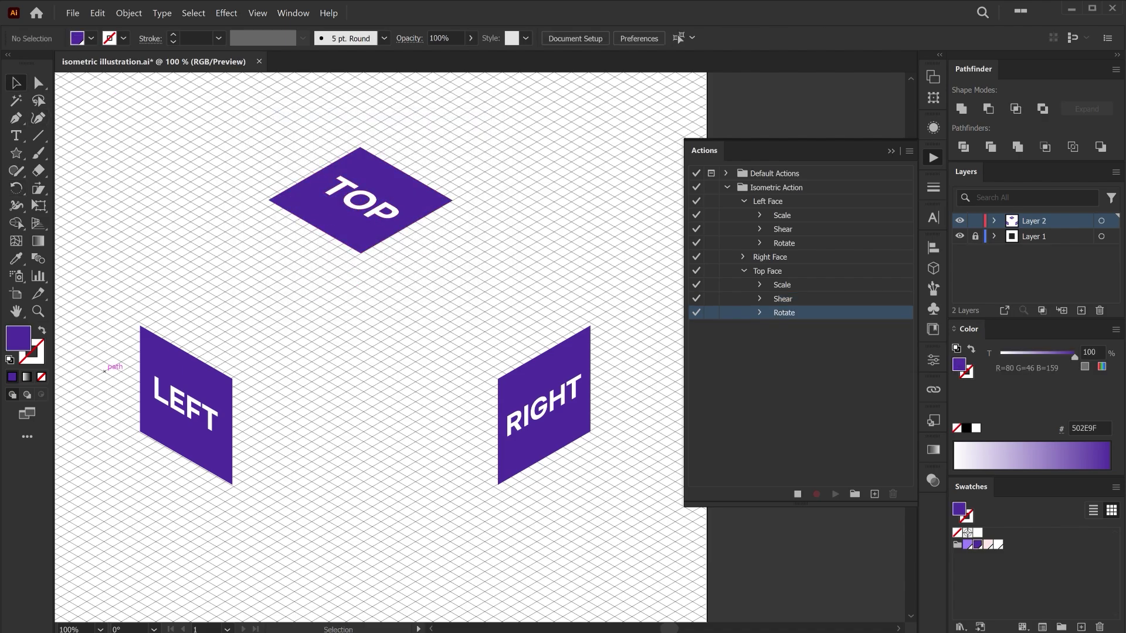
left_click(797, 494)
left_click(744, 271)
left_click(743, 202)
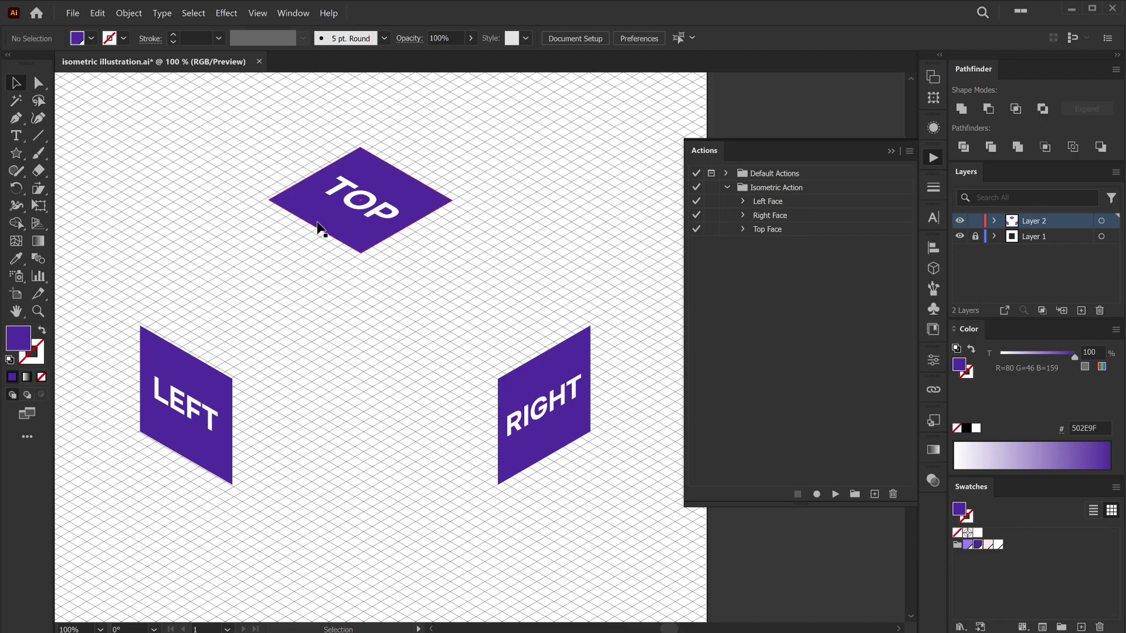
Move the LEFT, RIGHT and TOP faces closer together into a loose, separated cube arrangement.
left_click_drag(217, 374, 288, 345)
left_click_drag(500, 385, 403, 352)
left_click_drag(298, 368, 299, 357)
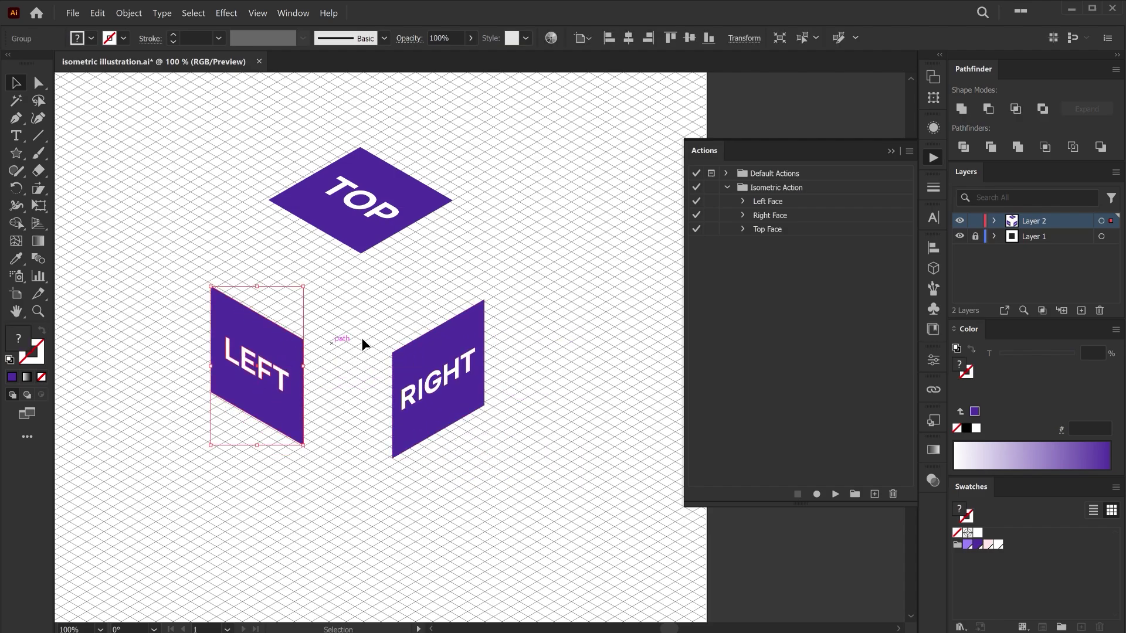
left_click_drag(357, 236, 359, 293)
mouse_move(267, 346)
left_mouse_down()
mouse_move(314, 375)
mouse_move(255, 333)
mouse_move(277, 351)
left_mouse_up()
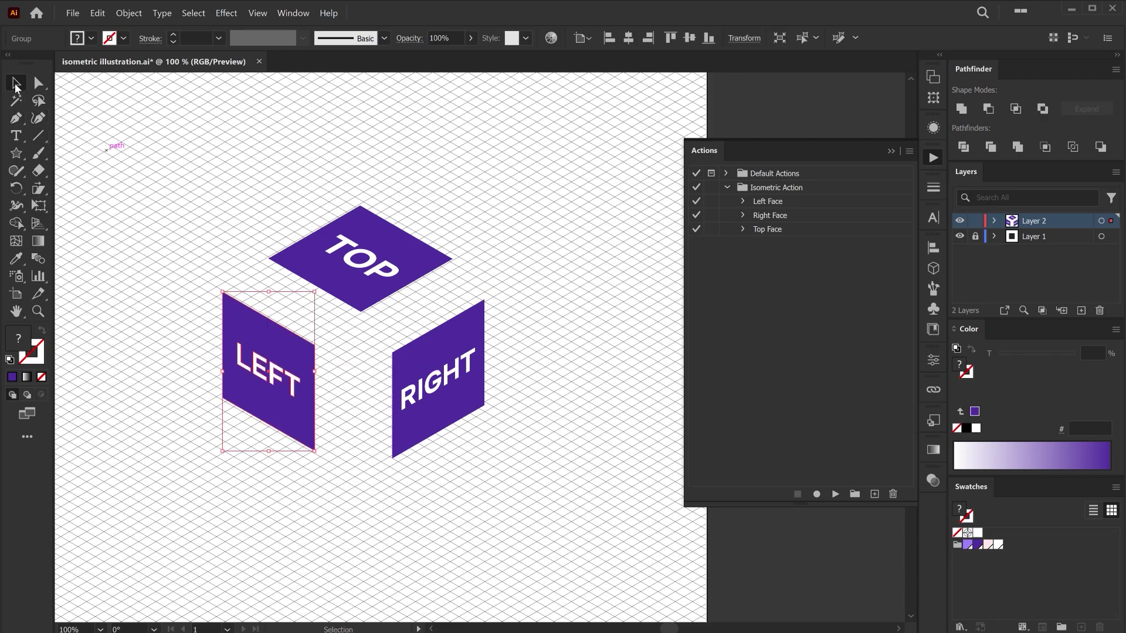
Open the Move settings for the LEFT face and set horizontal, vertical and distance to 0 px with an angle of 30°.
key("Return")
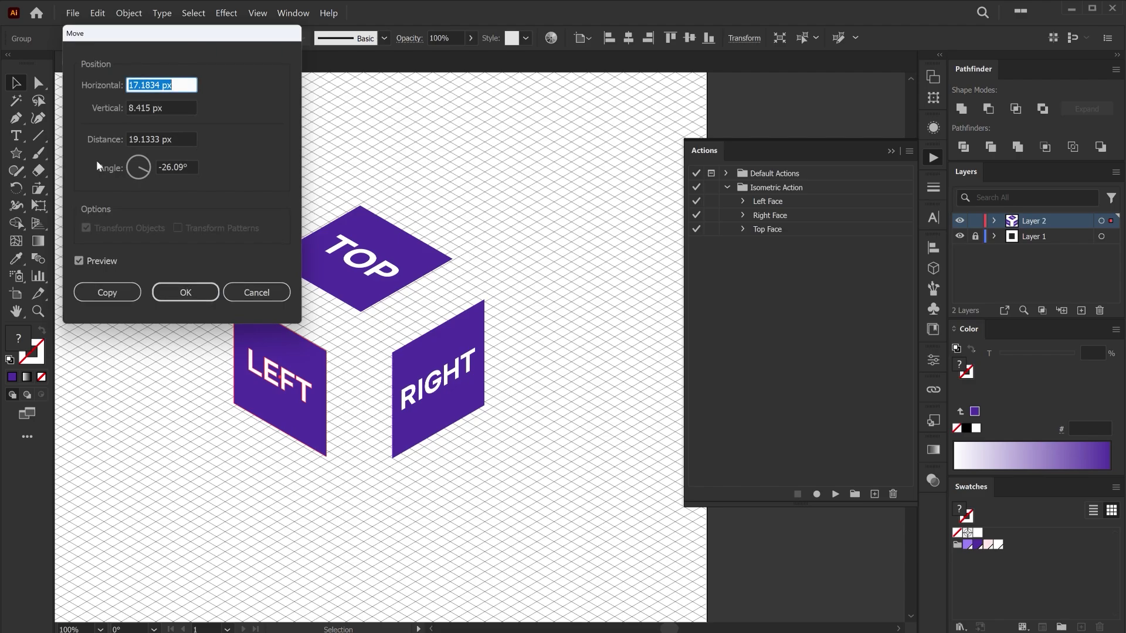
type("0")
key("Tab")
type("0")
key("Tab")
type("0")
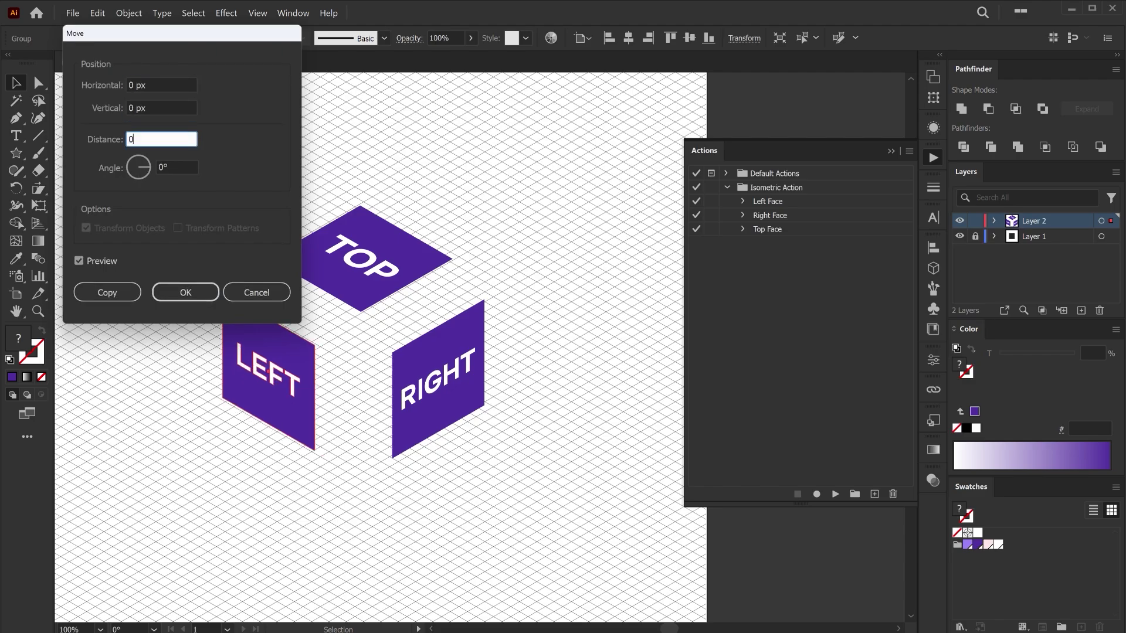
key("Tab")
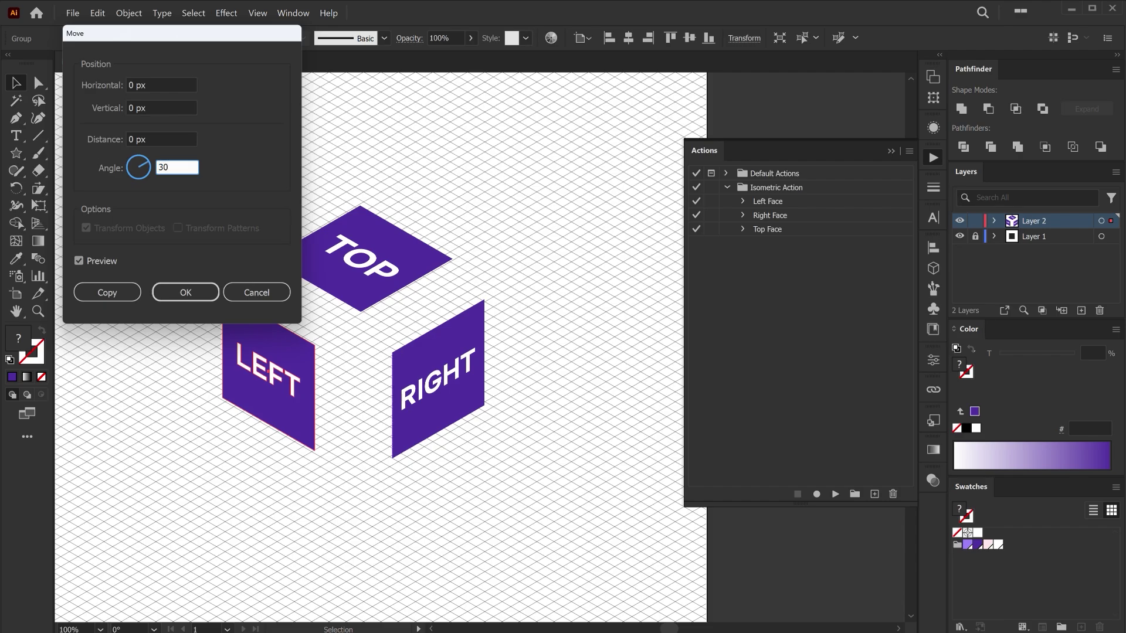
Try different move distances for the LEFT face along the 30° angle, returning the distance to 0 px.
left_click(160, 139)
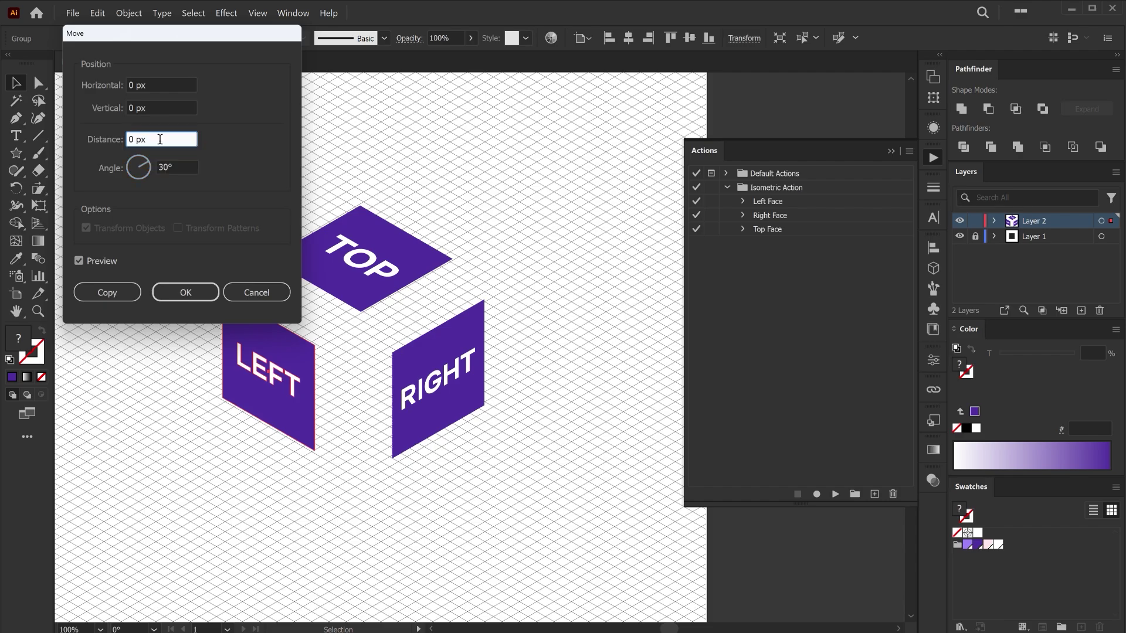
key("Up")
key("Up")
key("Up")
key("Up")
key("Up")
key("Up")
key("Up")
key("Up")
key("Up")
key("Up")
key("Up")
key("Up")
key("Up")
key("Up")
key("Up")
key("Up")
key("Up")
key("Up")
key("Up")
key("Up")
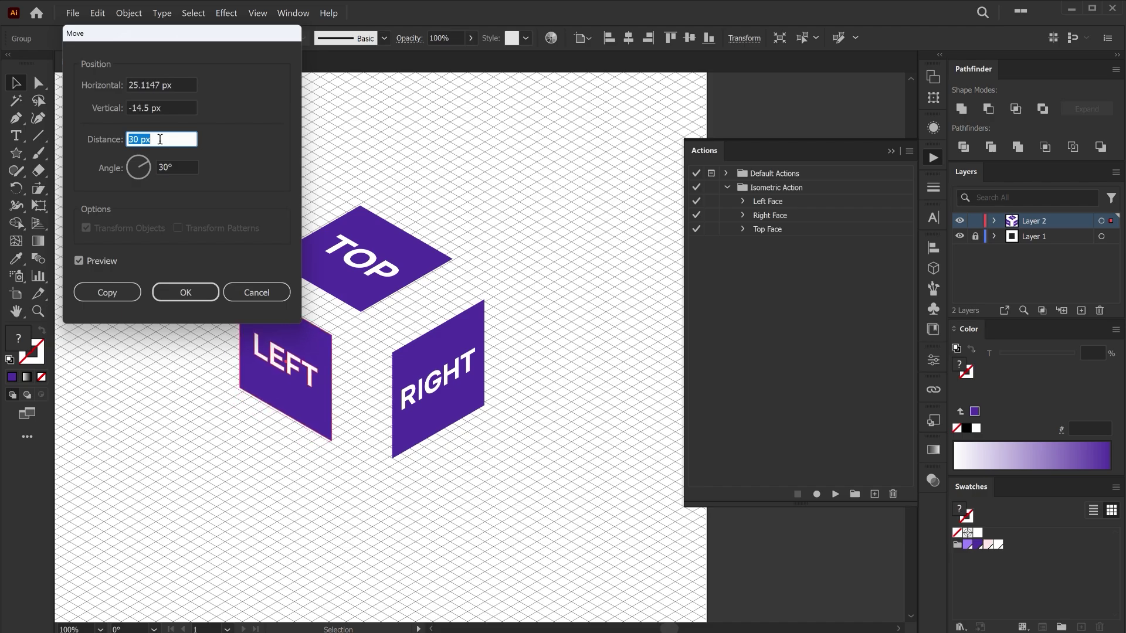
key("Down")
key("Down")
key("Down")
key("Down")
key("Down")
key("Down")
key("Down")
key("Down")
key("Down")
key("Down")
key("Down")
key("Down")
key("Down")
key("Down")
key("Down")
key("Down")
key("Down")
key("Down")
key("Down")
key("Down")
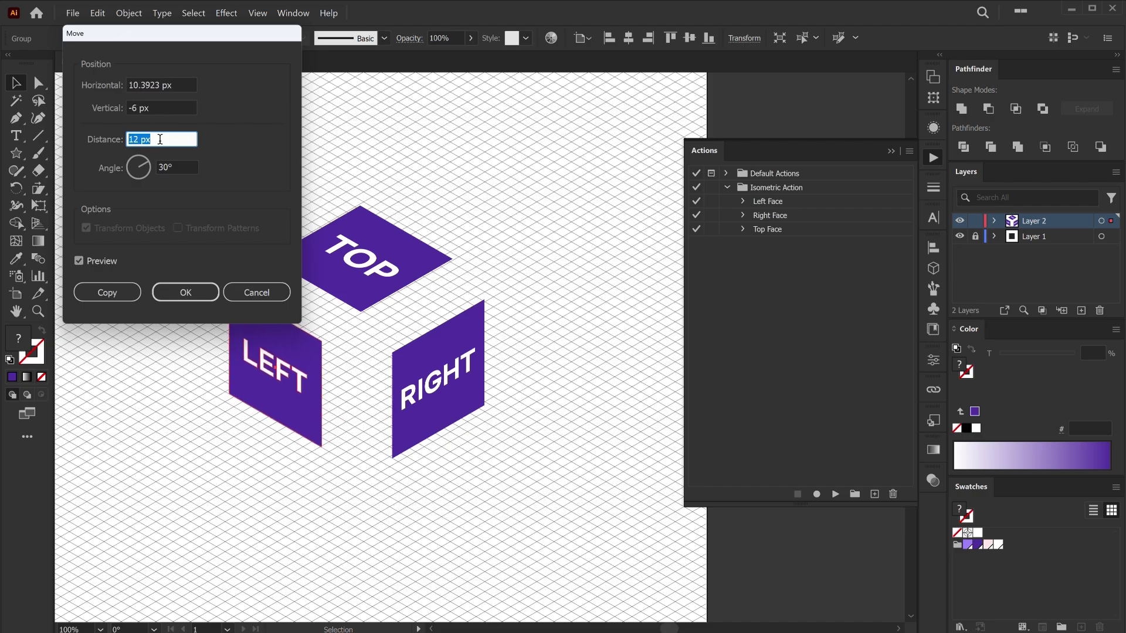
key("Up")
key("Up")
key("Up")
key("Up")
key("Up")
key("Up")
key("Up")
key("Up")
key("Up")
key("Up")
key("Up")
key("Up")
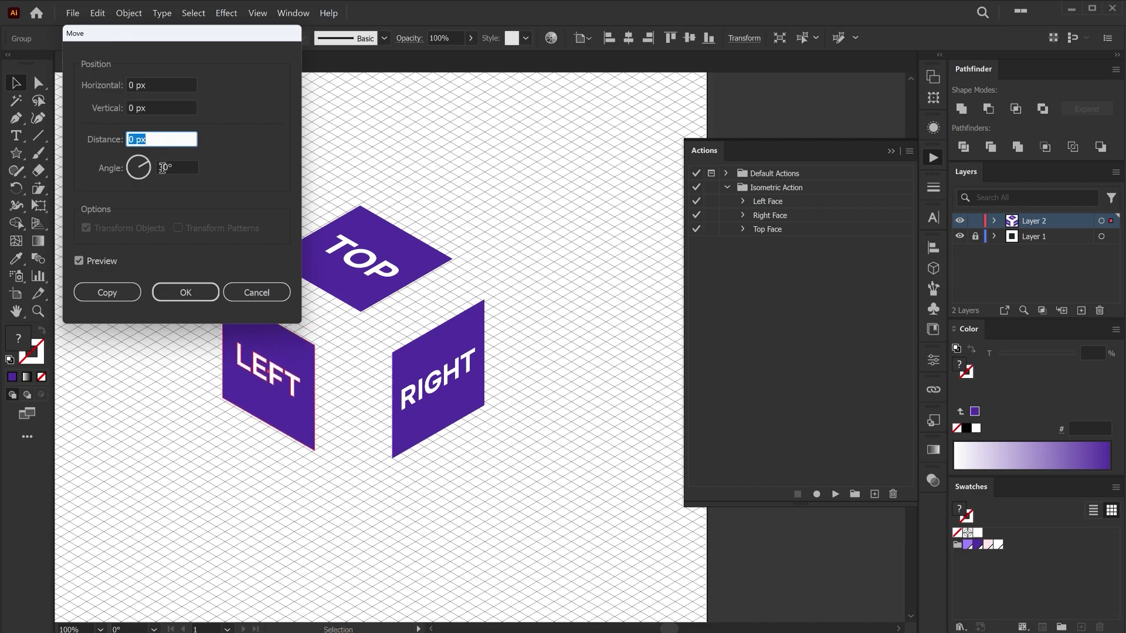
Set the LEFT face's move angle to -30°, adjust its distance along that axis with the preview, and apply the move.
left_click(172, 171)
left_click(168, 139)
key("Up")
key("Up")
key("Up")
key("Up")
key("Up")
key("Up")
key("Up")
key("Up")
key("Up")
key("Up")
key("Up")
key("Up")
key("Up")
key("Up")
key("Up")
key("Up")
key("Up")
key("Up")
key("Up")
key("Up")
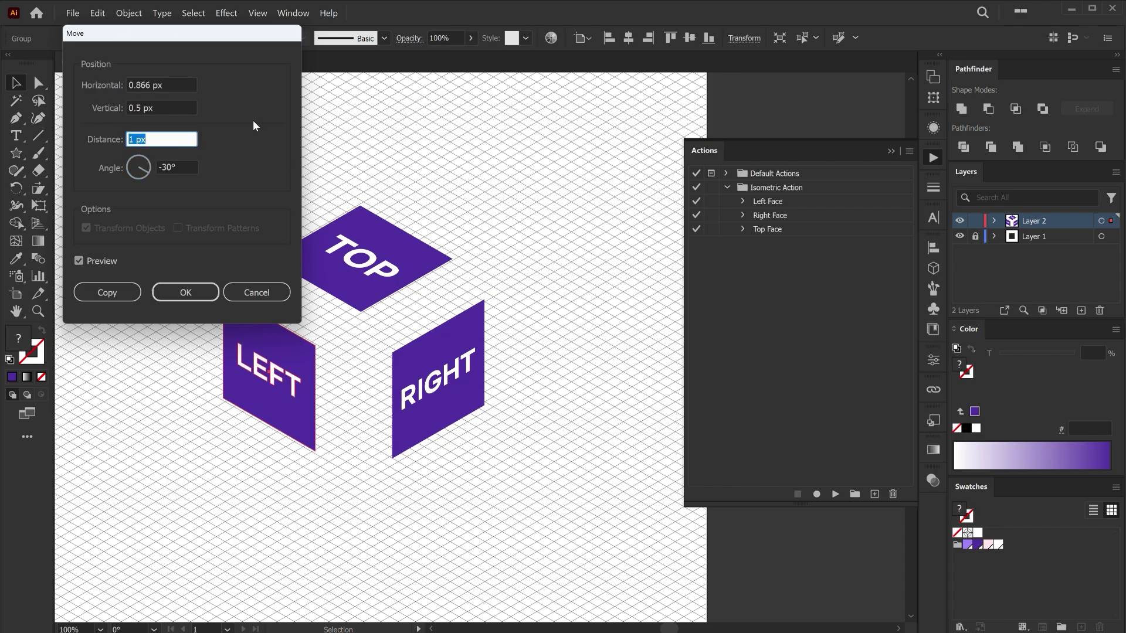
key("Down")
key("Down")
key("Down")
key("Down")
key("Down")
key("Down")
key("Down")
key("Down")
key("Down")
key("Down")
key("Down")
key("Down")
key("Down")
key("Down")
key("Down")
key("Down")
key("Down")
key("Down")
key("Down")
key("Down")
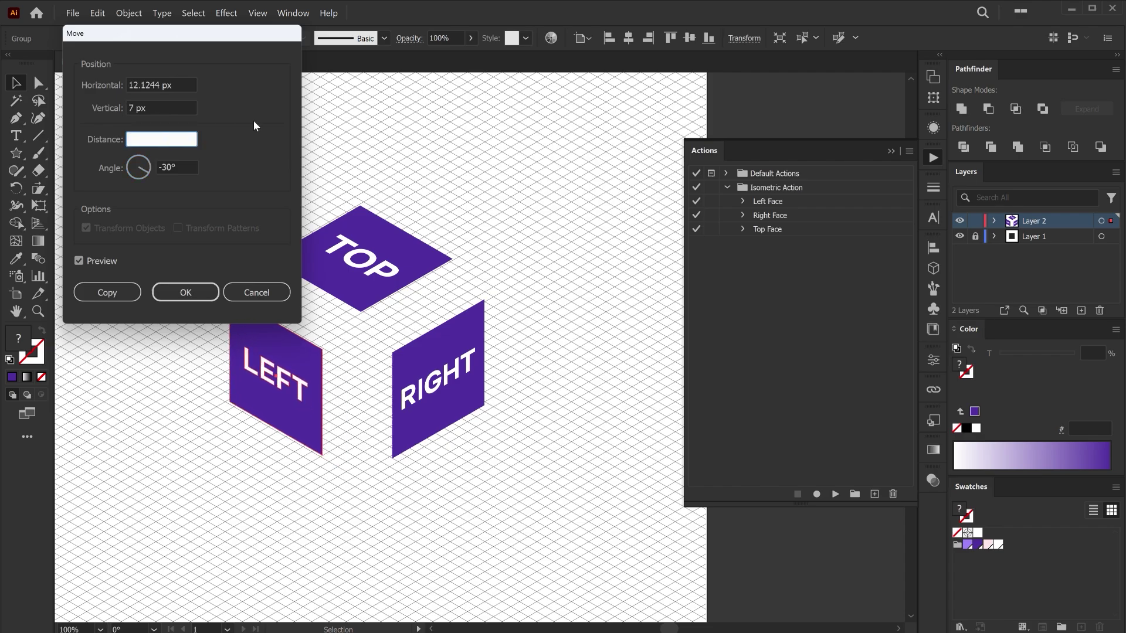
left_click(183, 291)
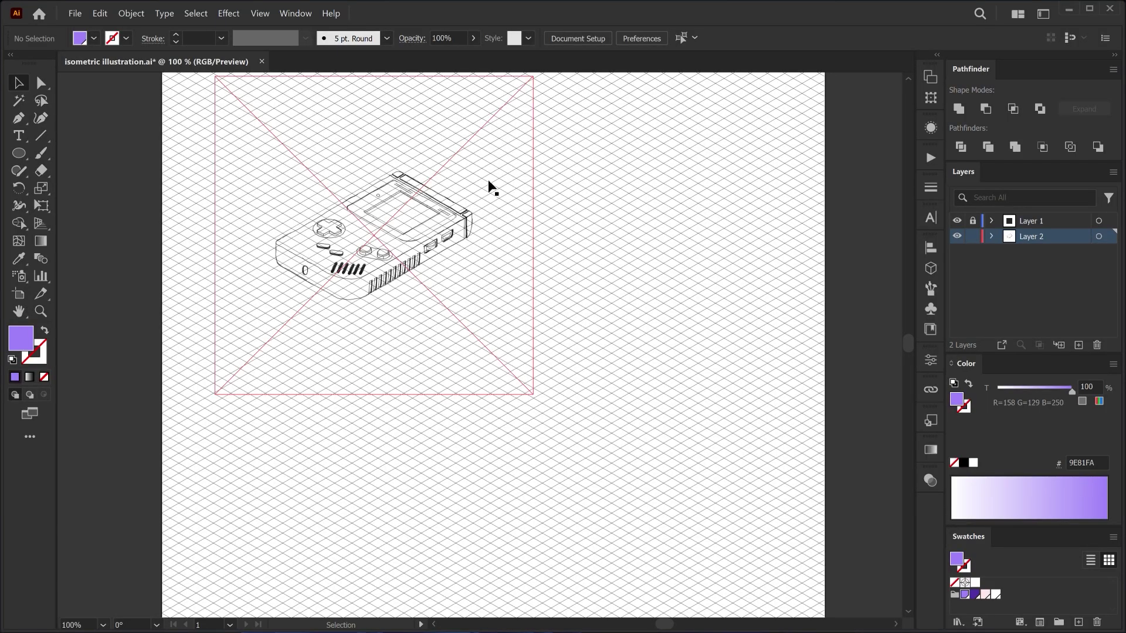
Centre the handheld console sketch horizontally and vertically on the artboard and enlarge it over the isometric grid.
left_click(430, 195)
left_click(650, 37)
left_click(711, 38)
left_click_drag(654, 386, 891, 381)
scroll(552, 238, "up", 1)
left_click_drag(553, 237, 546, 218)
scroll(546, 218, "down", 1)
left_click_drag(809, 287, 814, 290)
scroll(469, 126, "up", 2)
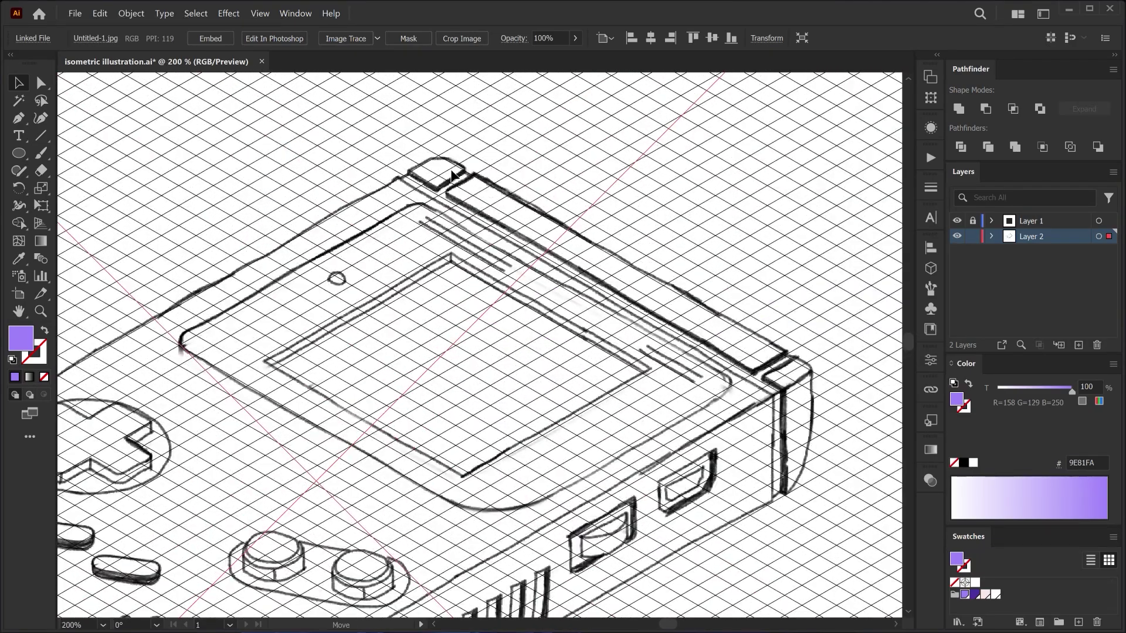
Fine-tune the console sketch's scale and position so its edges line up with the isometric grid lines.
scroll(452, 175, "down", 1)
left_click_drag(847, 351, 661, 337)
left_click_drag(768, 397, 769, 397)
scroll(258, 159, "up", 1)
left_click_drag(266, 161, 258, 159)
scroll(258, 157, "up", 3)
left_click_drag(289, 161, 272, 150)
scroll(272, 151, "down", 2)
scroll(274, 152, "down", 3)
mouse_move(239, 209)
left_mouse_down()
mouse_move(434, 188)
mouse_move(496, 202)
left_mouse_up()
Rename the sketch's layer Reference Image and make it a template layer with images dimmed to 40%.
double_click(1082, 236)
type("Reference Image")
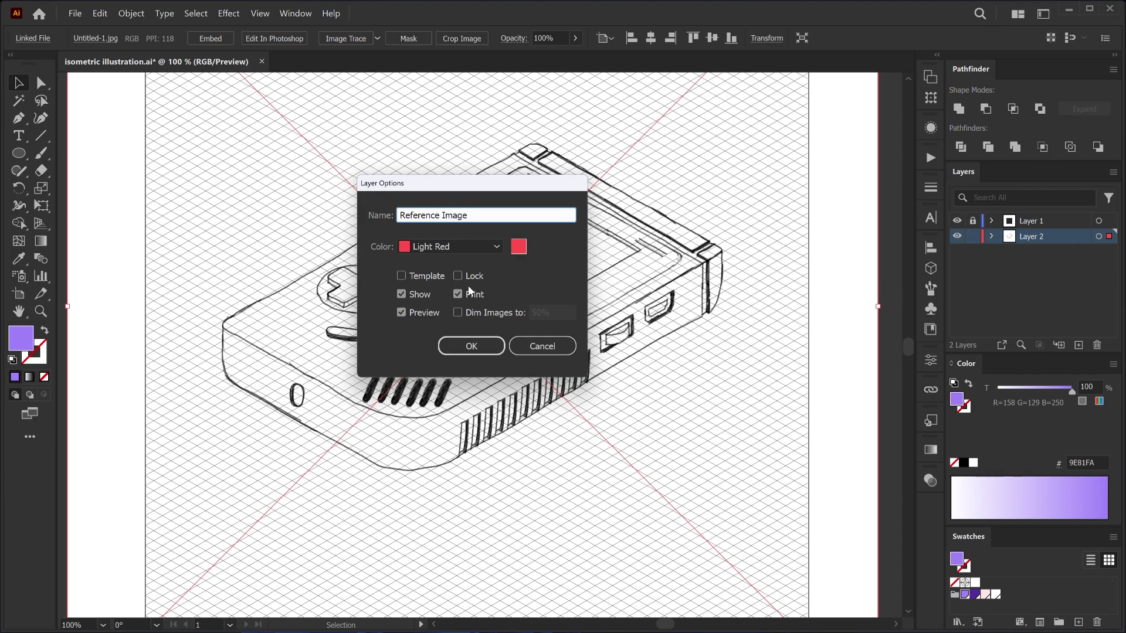
left_click(426, 280)
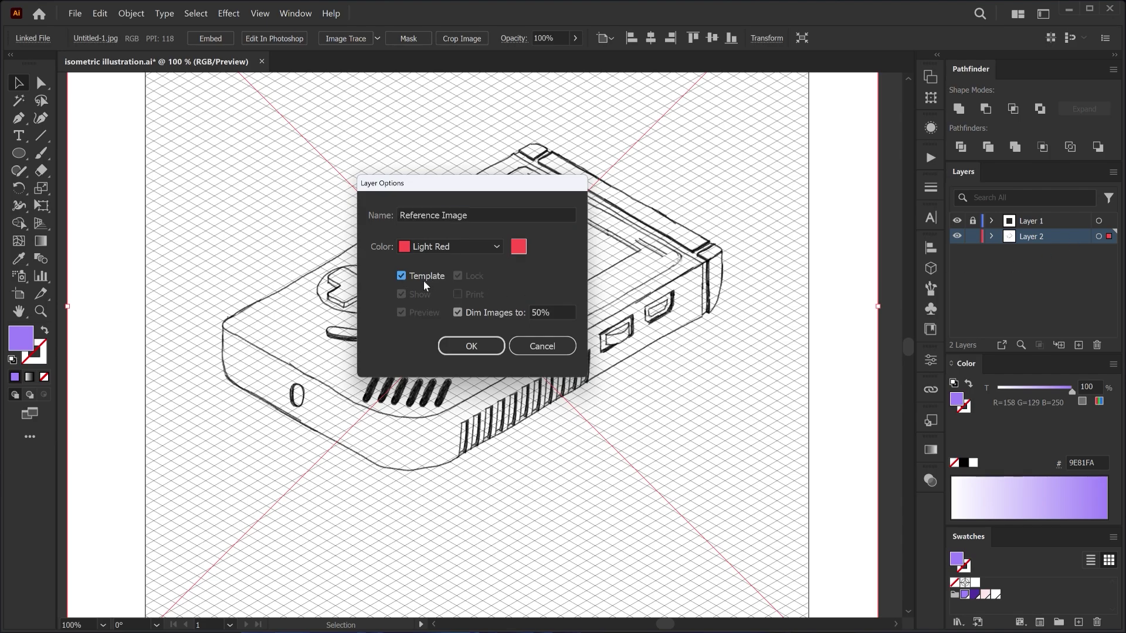
left_click_drag(537, 312, 527, 310)
type("4")
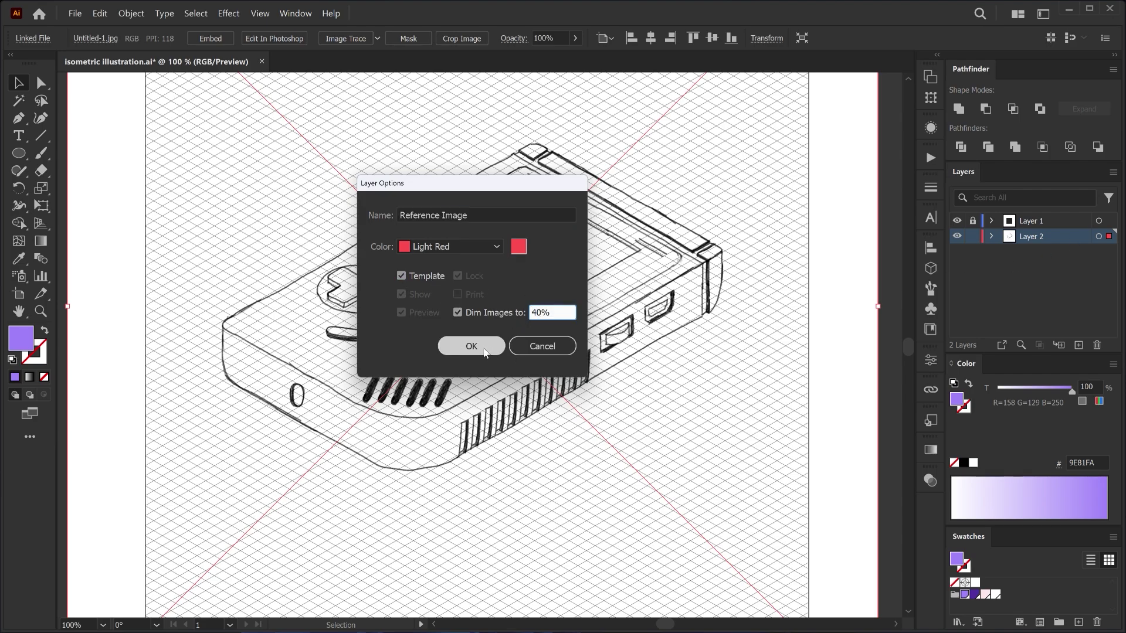
left_click(471, 346)
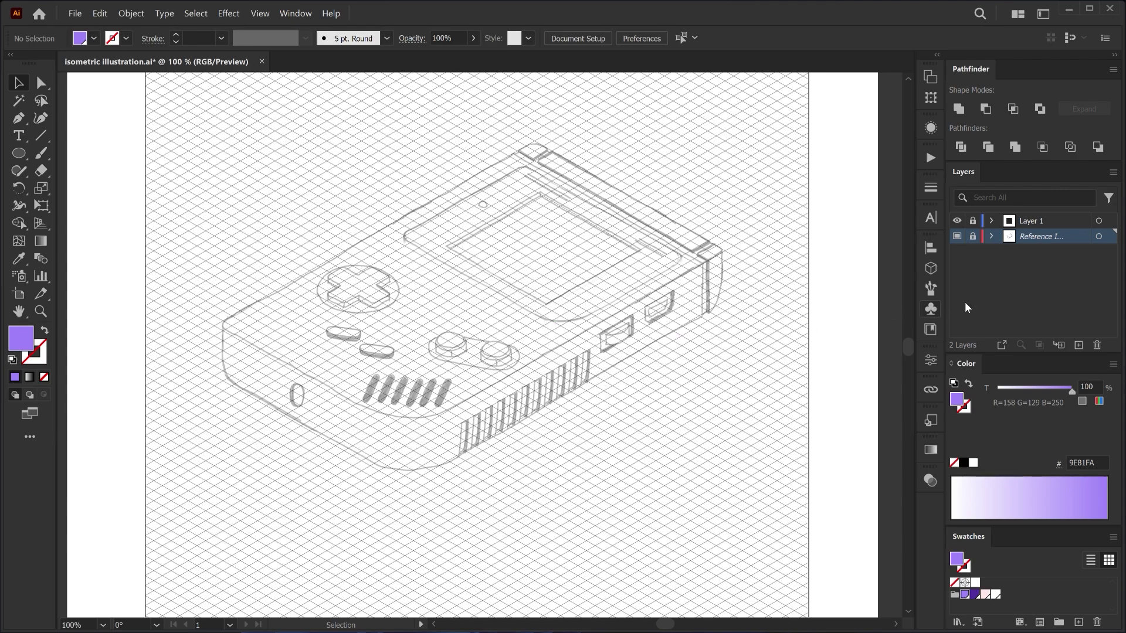
Add a new layer above the Reference Image layer and name it Illustration.
left_click(1079, 345)
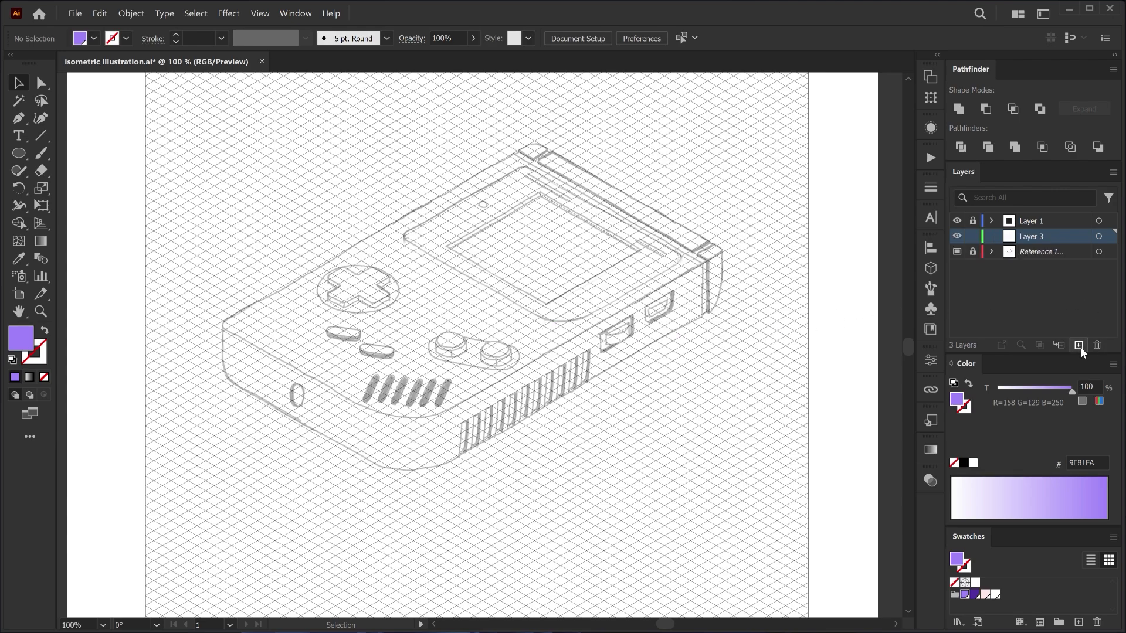
double_click(1063, 237)
key("BackSpace")
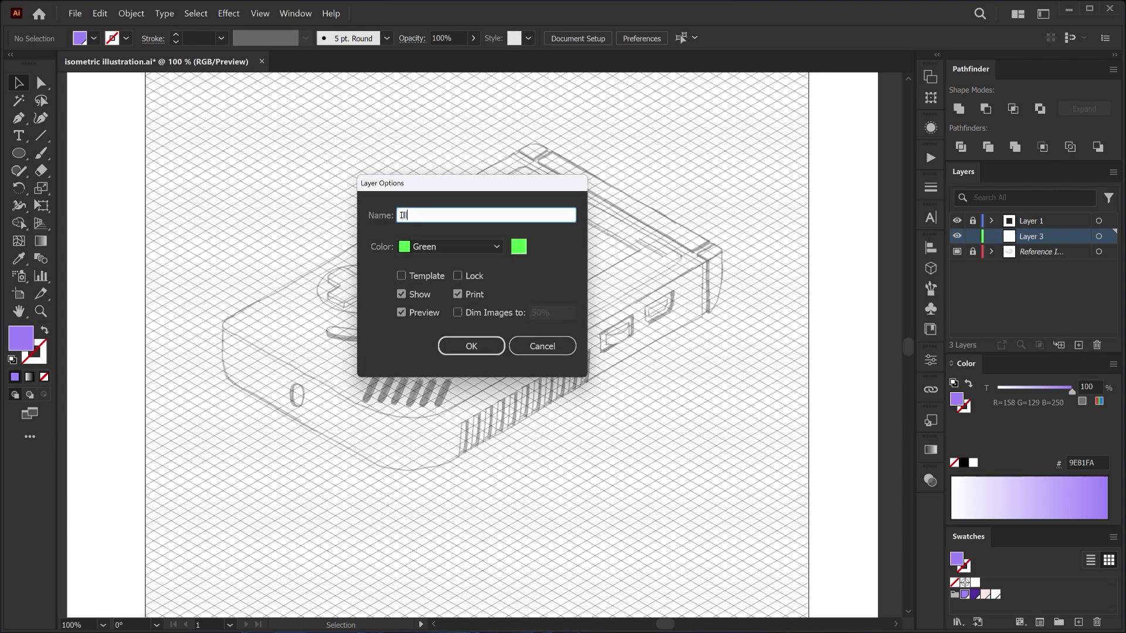
key("Return")
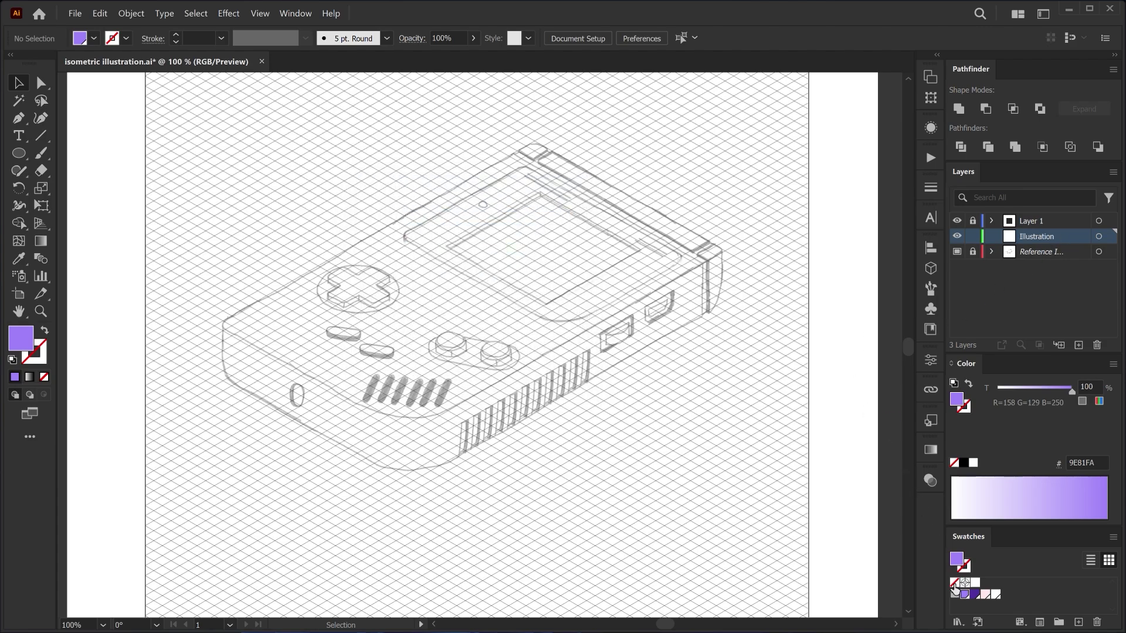
Set up the Pen tool with no fill and a 4 pt purple 502E9F stroke with round caps and round corners.
left_click(975, 594)
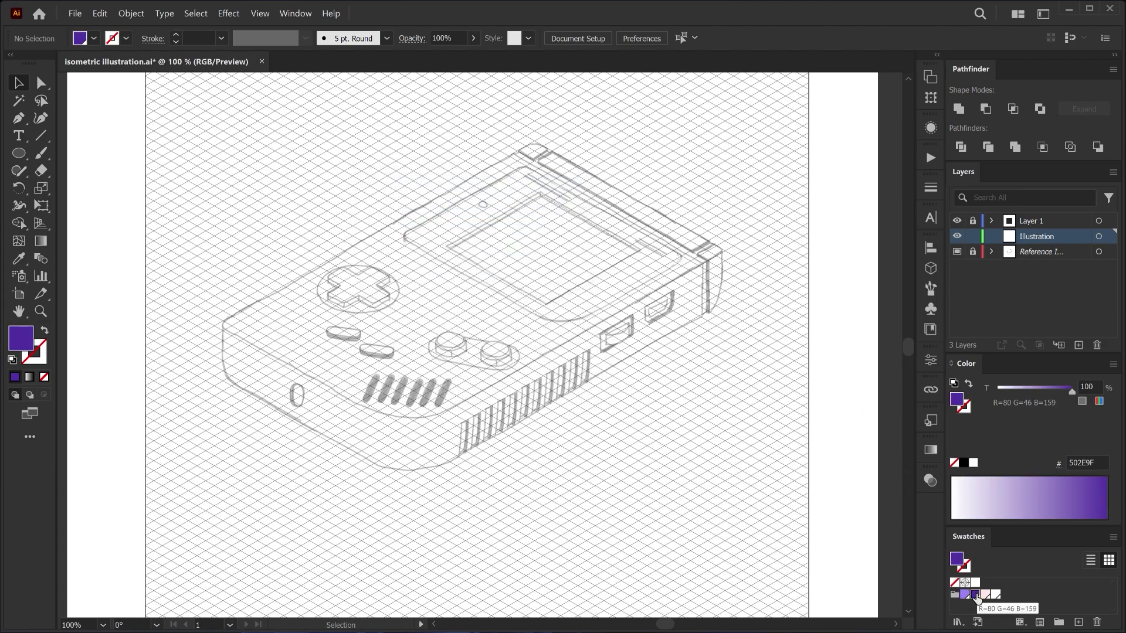
left_click(47, 331)
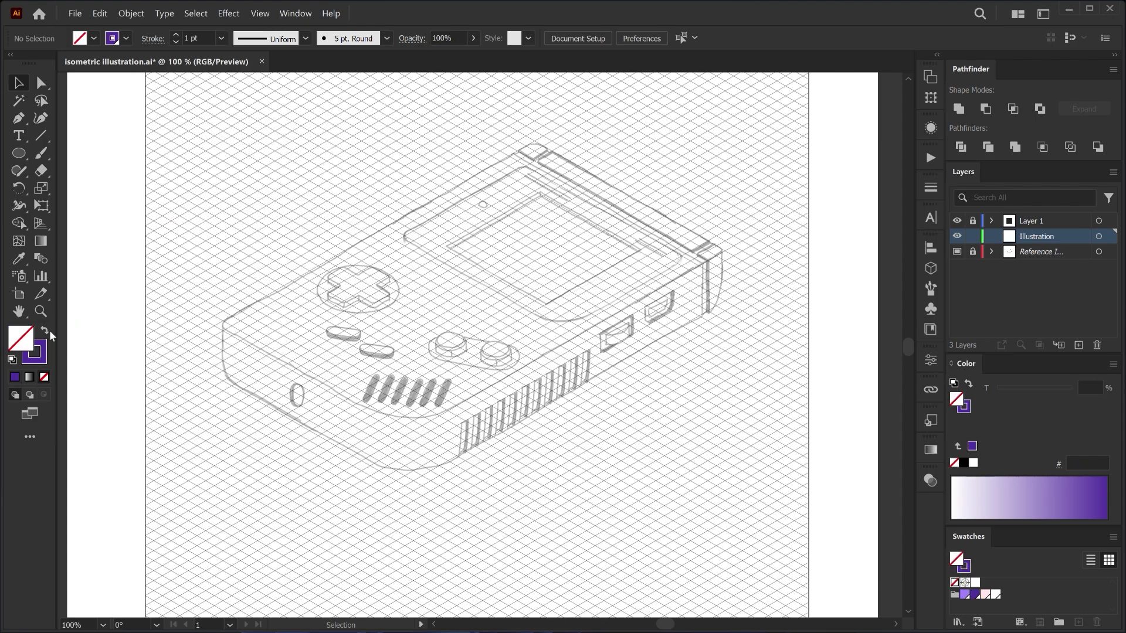
left_click(19, 119)
left_click(930, 187)
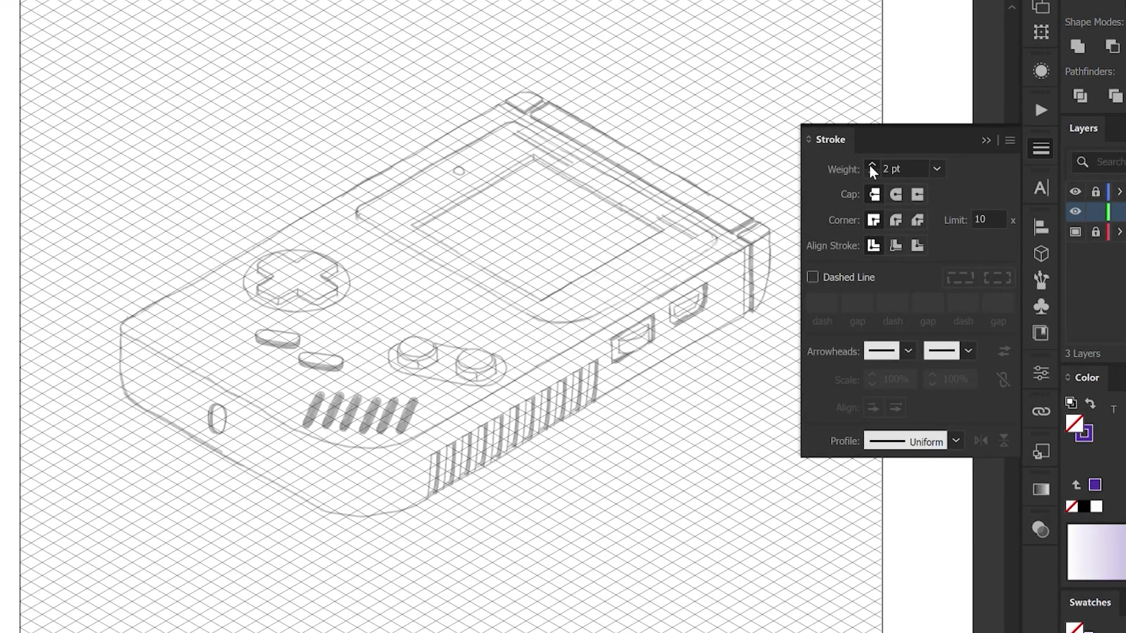
left_click(872, 165)
left_click(872, 166)
left_click(895, 194)
left_click(895, 221)
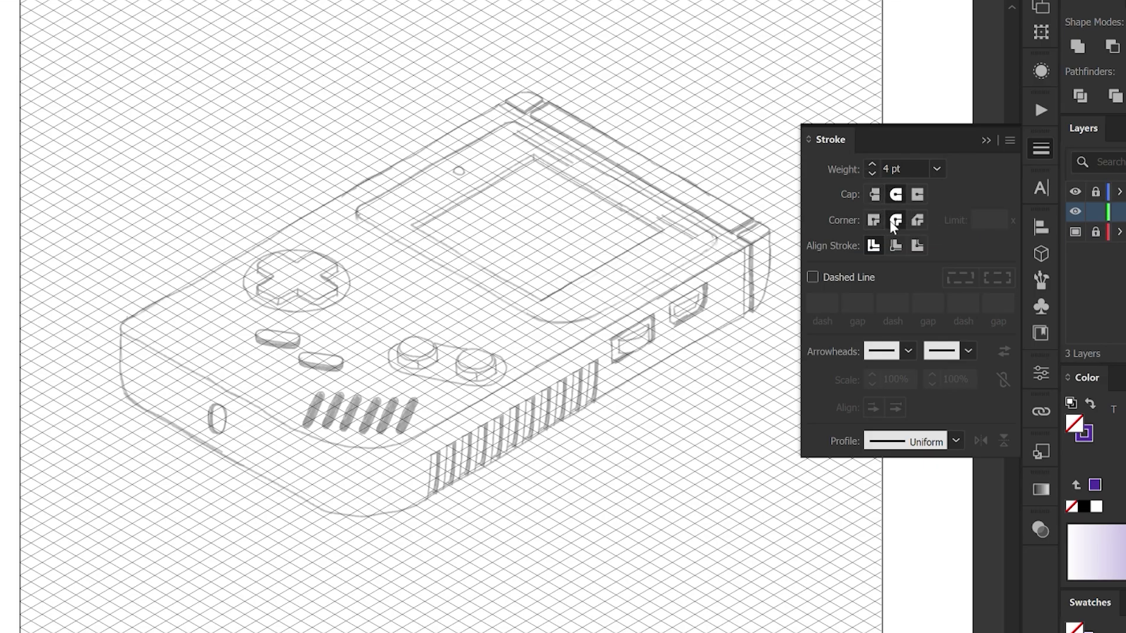
left_click(988, 141)
Draw the console's top face outline along the grid lines with four anchor points, about 331 px by 555 px.
scroll(546, 77, "up", 2)
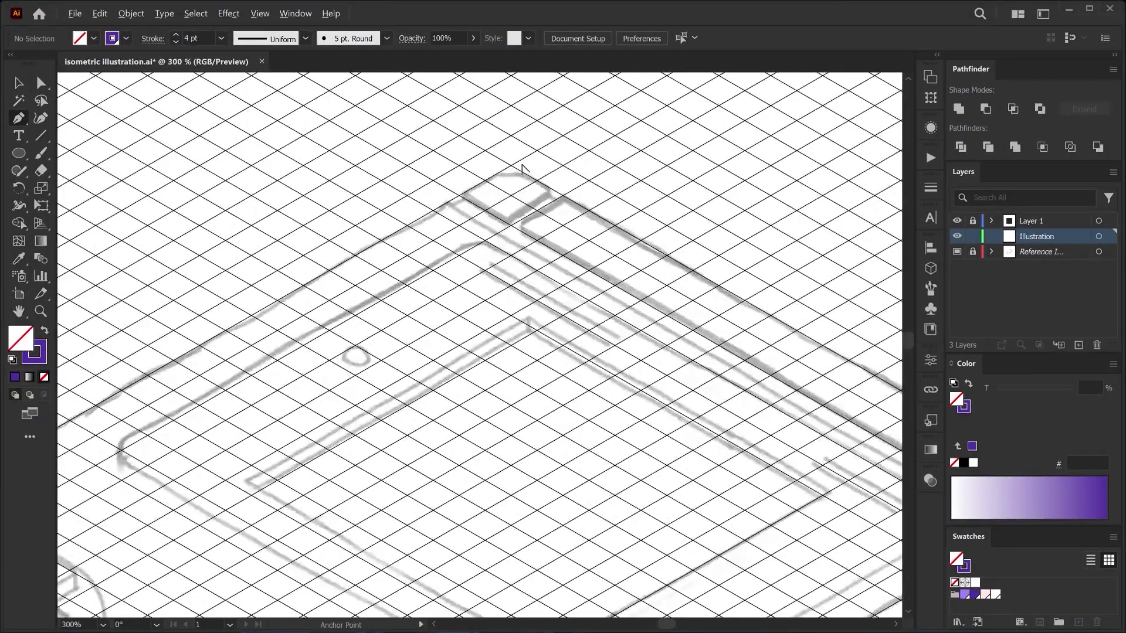
left_click(512, 167)
scroll(512, 167, "down", 1)
left_click_drag(857, 387, 706, 294)
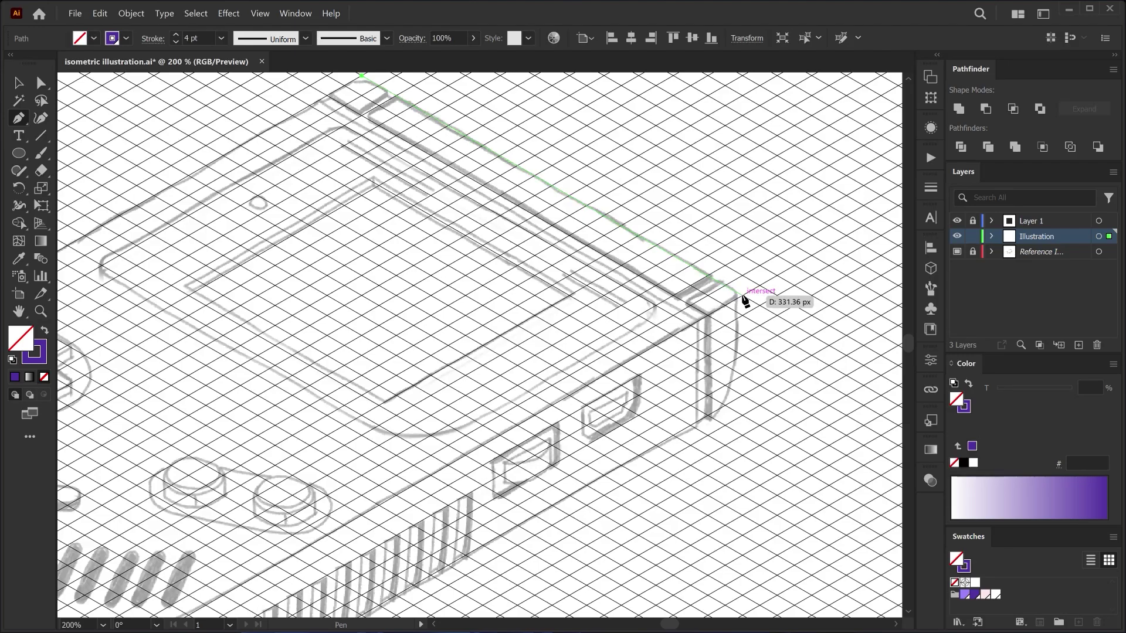
left_click(744, 300)
scroll(726, 181, "down", 3)
scroll(726, 181, "left", 4)
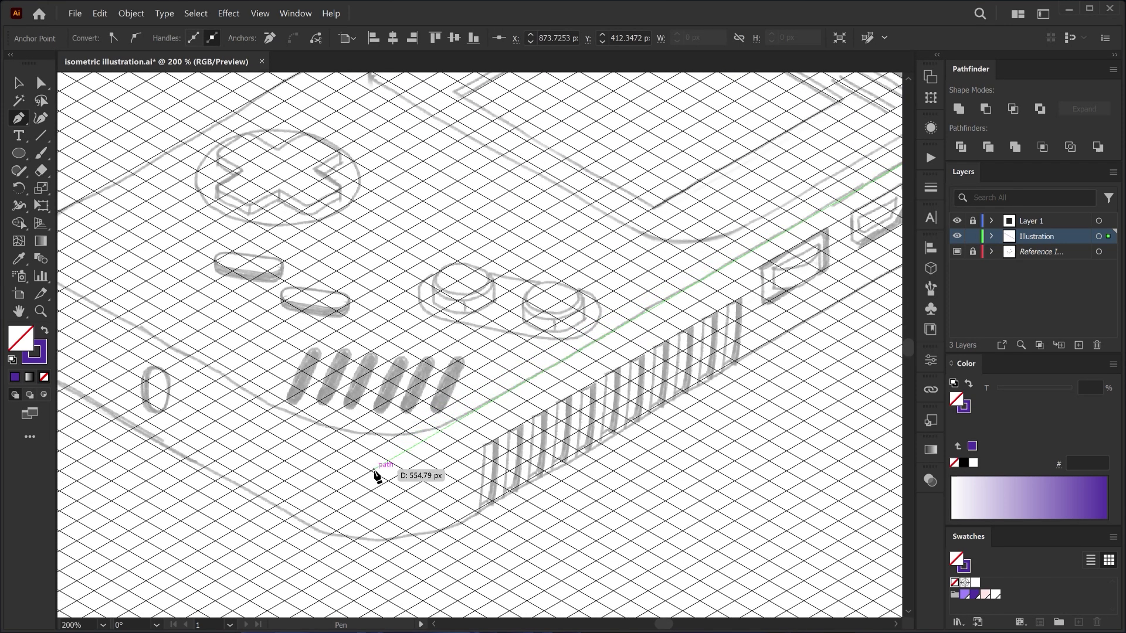
left_click(376, 476)
scroll(376, 476, "left", 5)
scroll(376, 476, "up", 1)
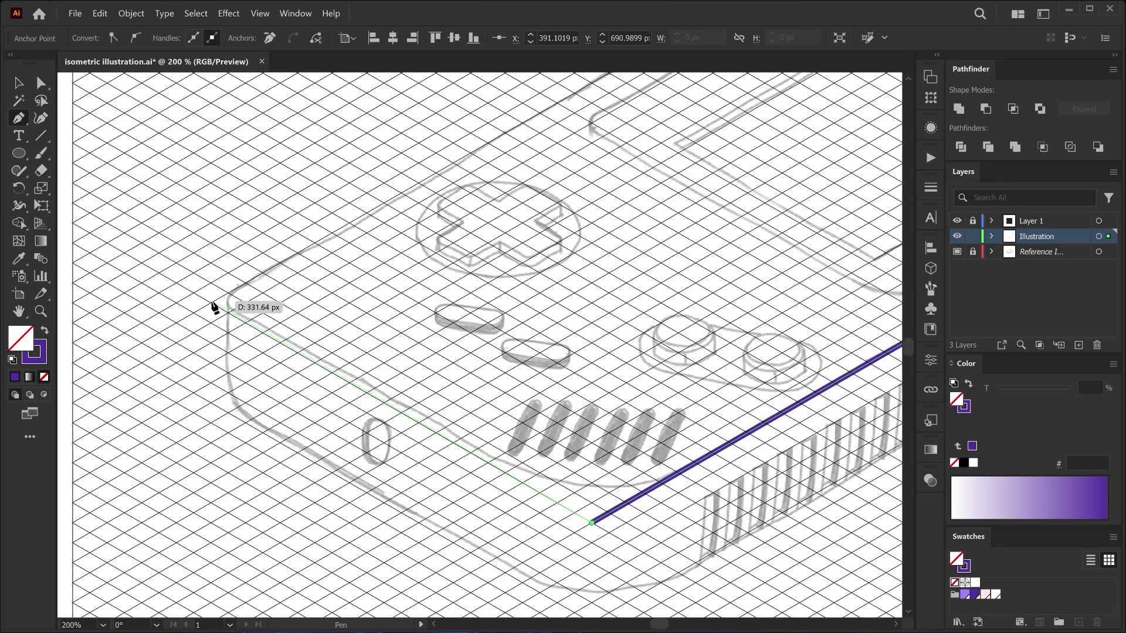
left_click(214, 307)
scroll(711, 118, "up", 3)
scroll(711, 118, "right", 3)
left_click(709, 106)
Move the console's top face outline 6 px at a 30° angle to line it up with the sketch.
scroll(712, 109, "down", 4)
scroll(712, 109, "left", 2)
left_click(41, 84)
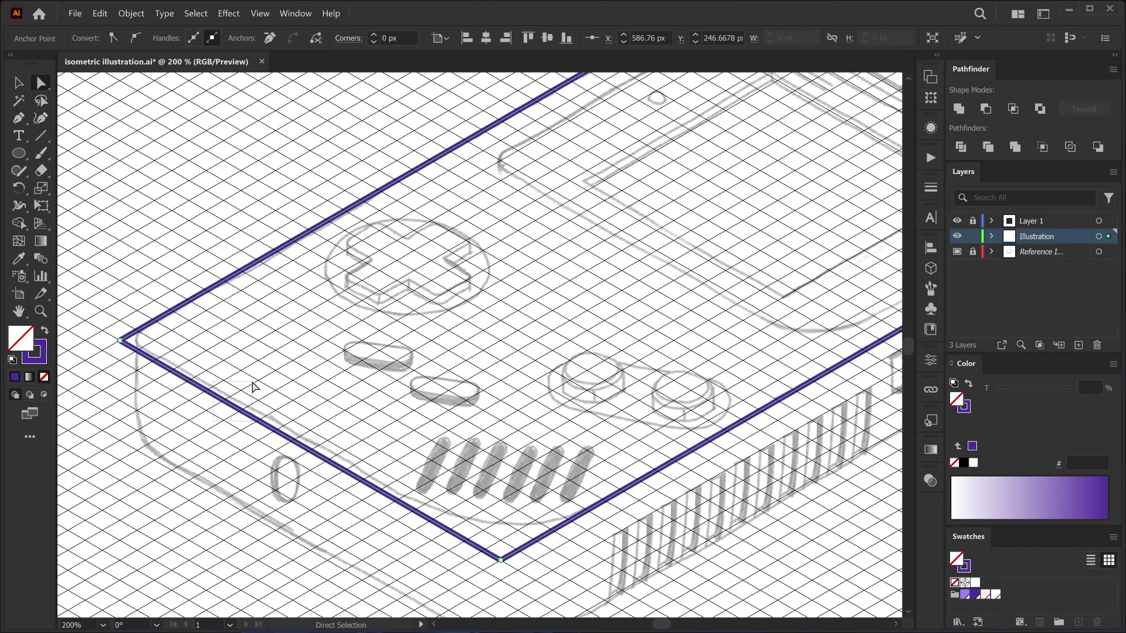
left_click_drag(258, 380, 259, 380)
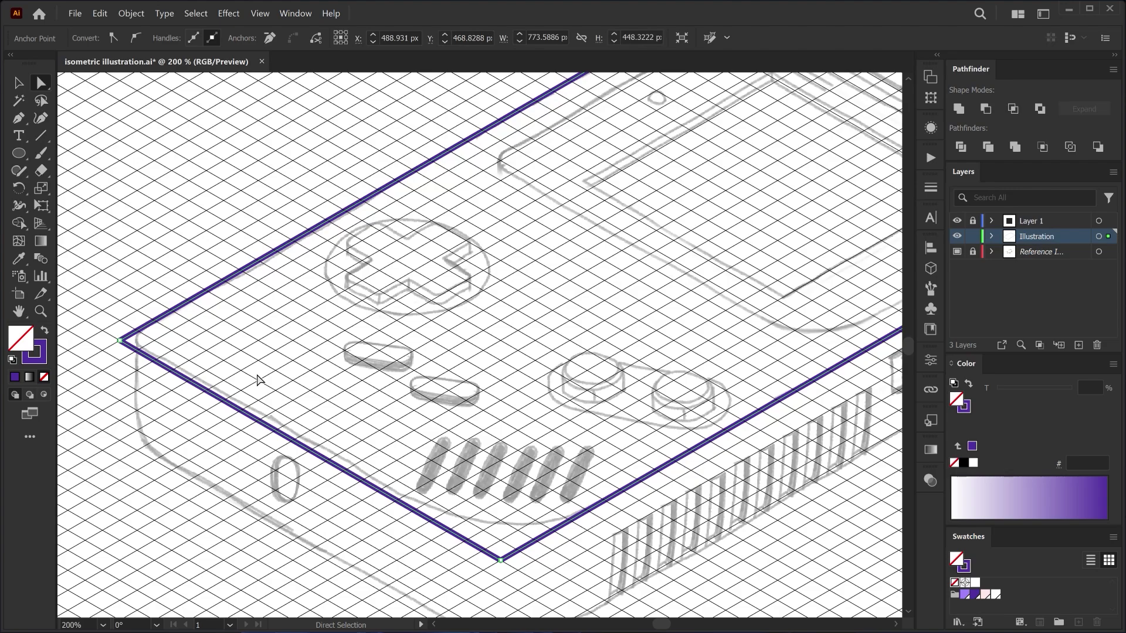
key("v")
key("Return")
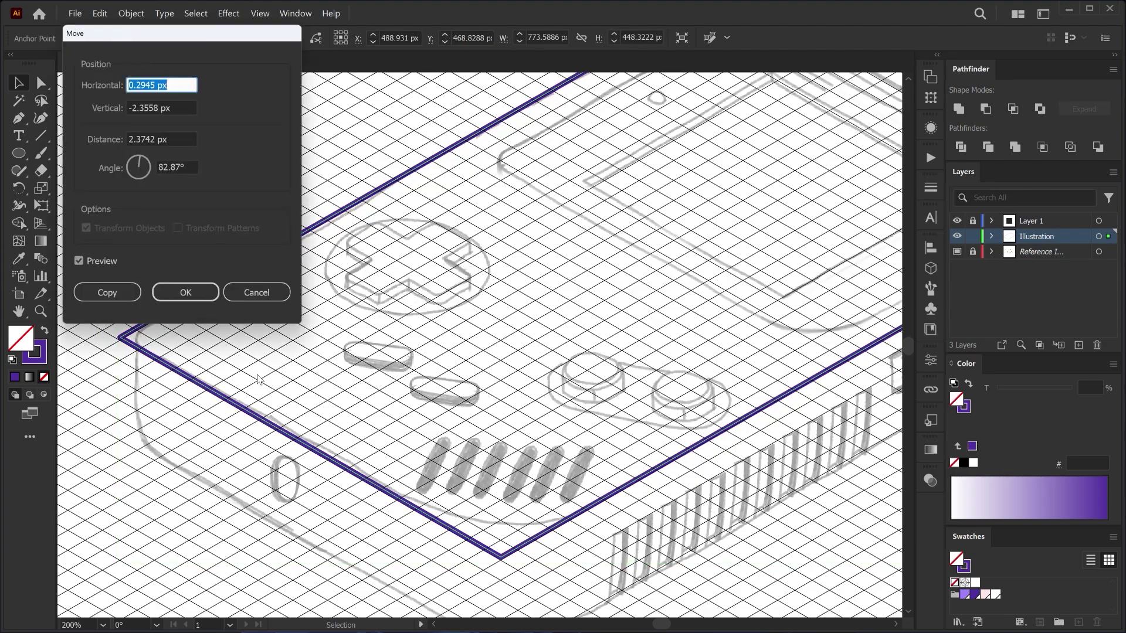
type("0")
key("Tab")
type("0")
key("Tab")
key("Tab")
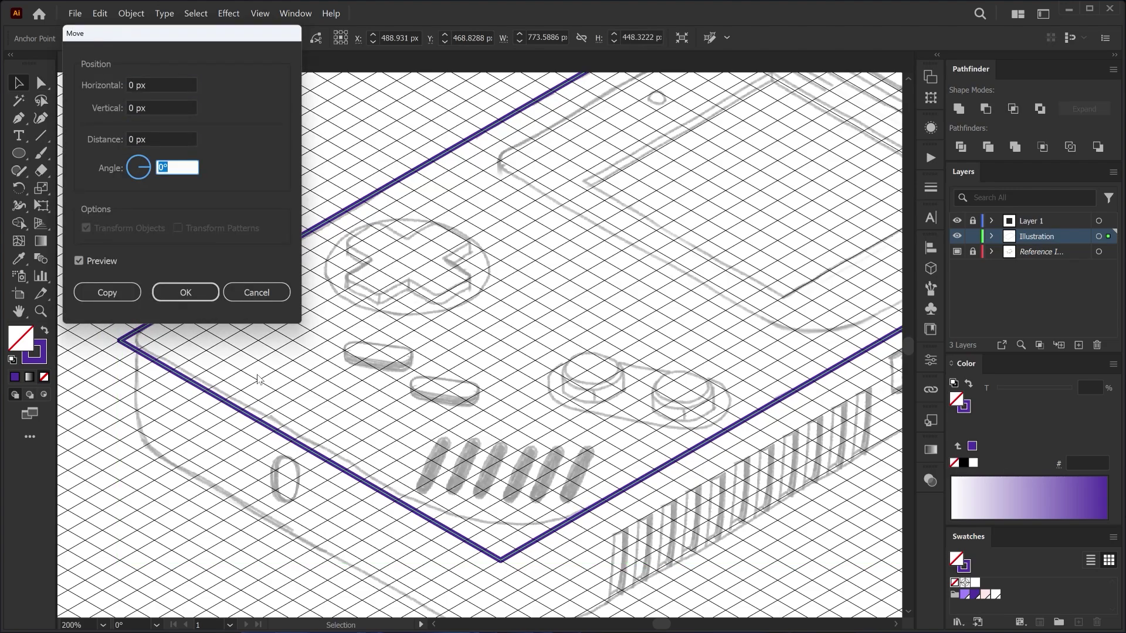
key("shift+Tab")
key("Up")
key("Up")
key("Up")
key("Up")
key("Up")
key("Up")
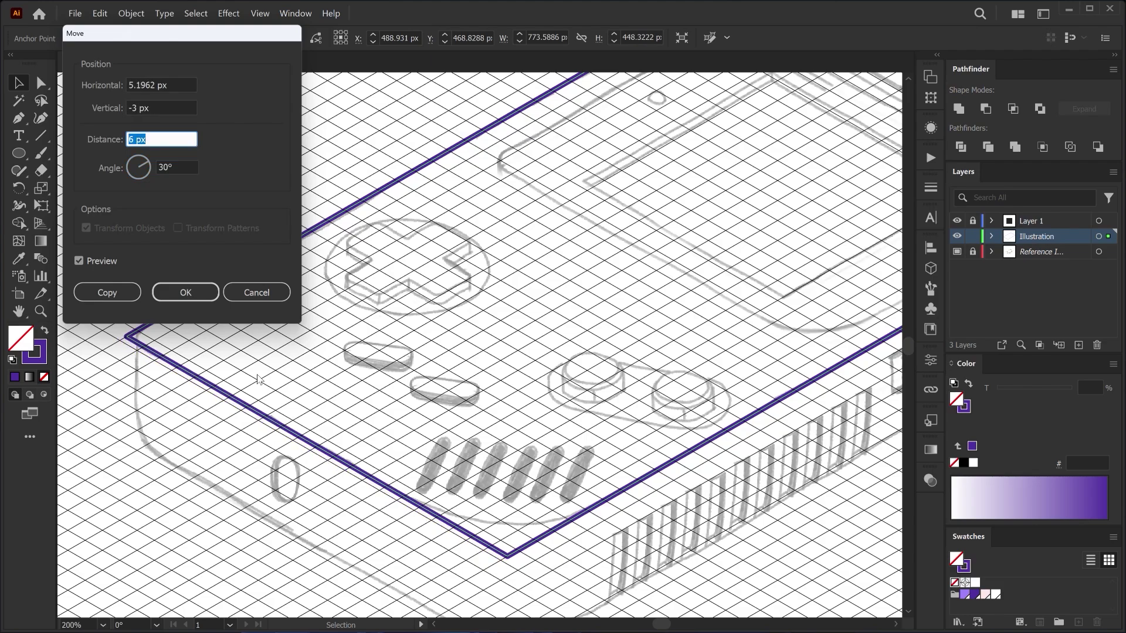
key("Return")
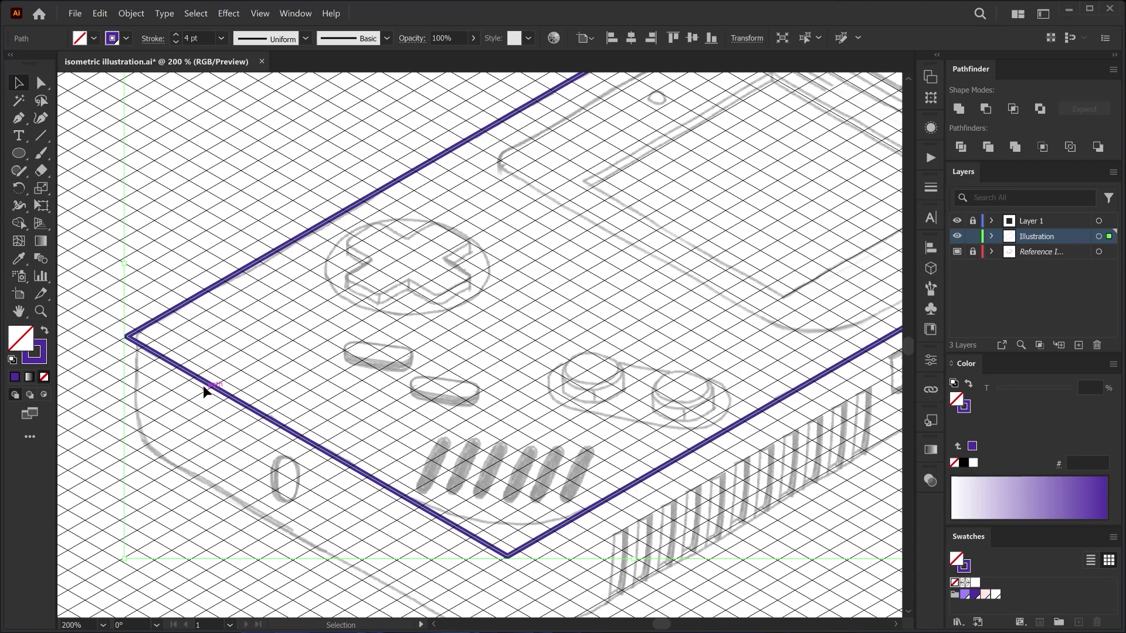
right_click(203, 385)
left_click(237, 61)
right_click(223, 389)
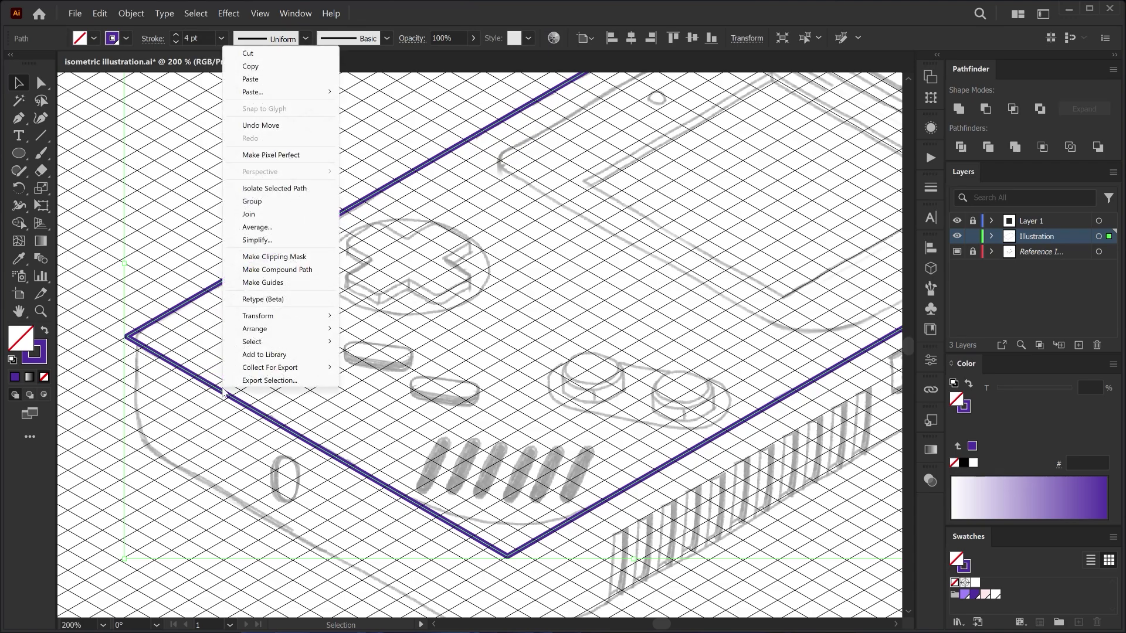
mouse_move(279, 92)
left_click(370, 92)
left_click_drag(378, 466, 369, 334)
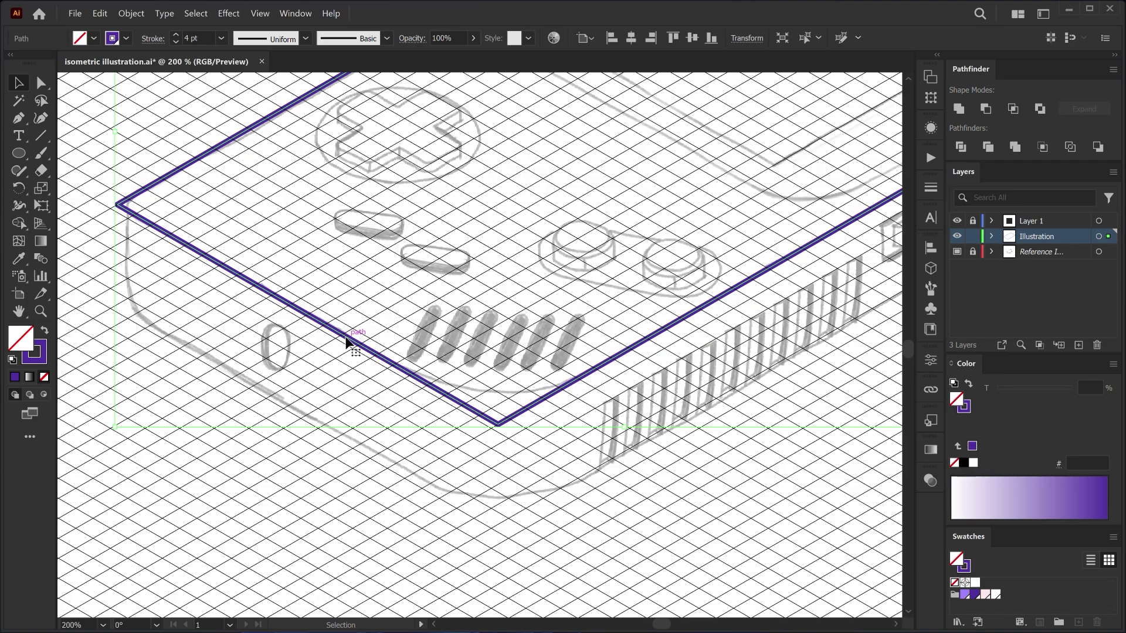
scroll(322, 316, "up", 2)
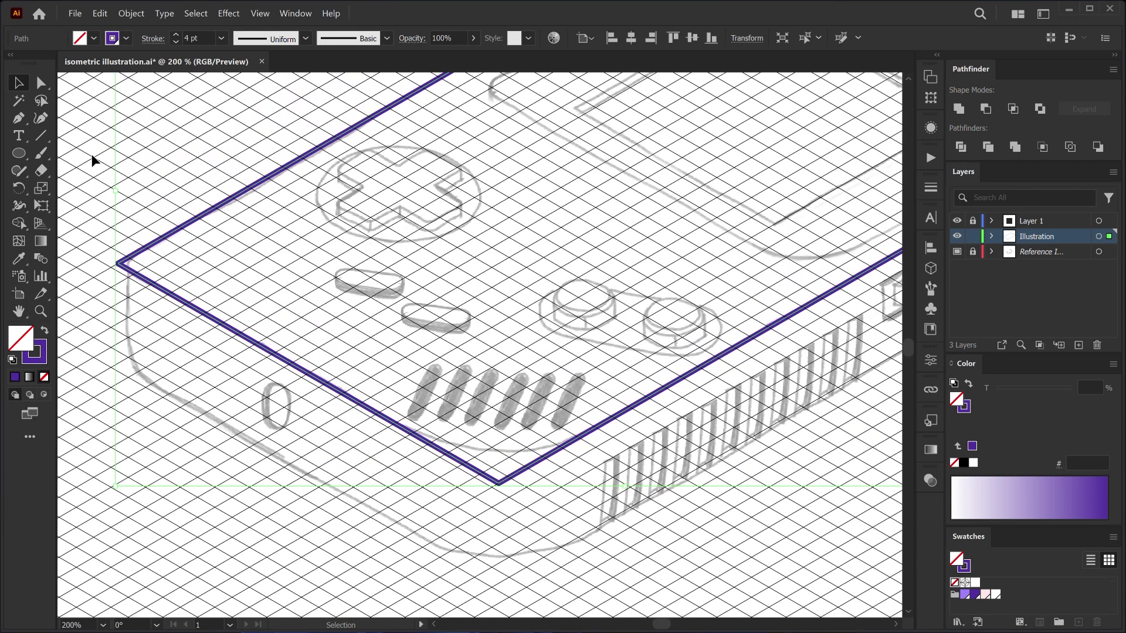
Round the top face's left corner slightly and its front corner with a radius of about 156 px.
left_click(41, 84)
left_click(118, 263)
left_click_drag(129, 263, 141, 263)
left_click(499, 484)
left_click_drag(500, 478, 593, 251)
Round the right and back corners of the top face slightly, following the sketch.
scroll(649, 382, "up", 5)
scroll(649, 382, "right", 8)
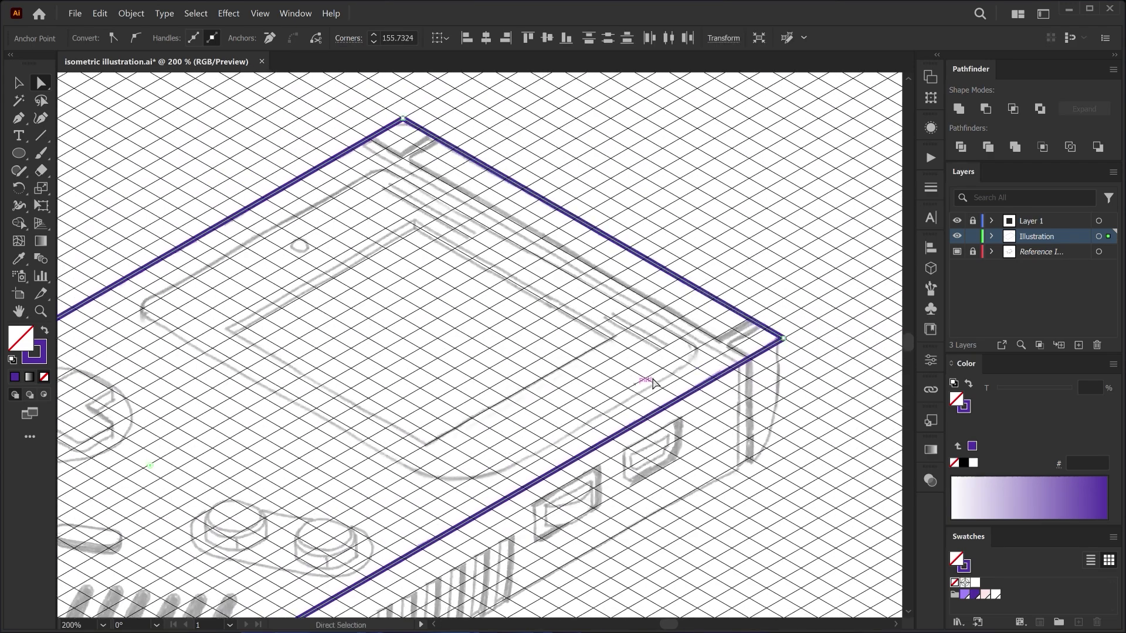
left_click_drag(748, 355, 765, 339)
left_click_drag(398, 90, 403, 137)
Duplicate the rounded outline in place and move the copy straight down about 75 px to the console's base.
left_click(19, 83)
left_click_drag(290, 149, 381, 251)
right_click(433, 172)
key("Escape")
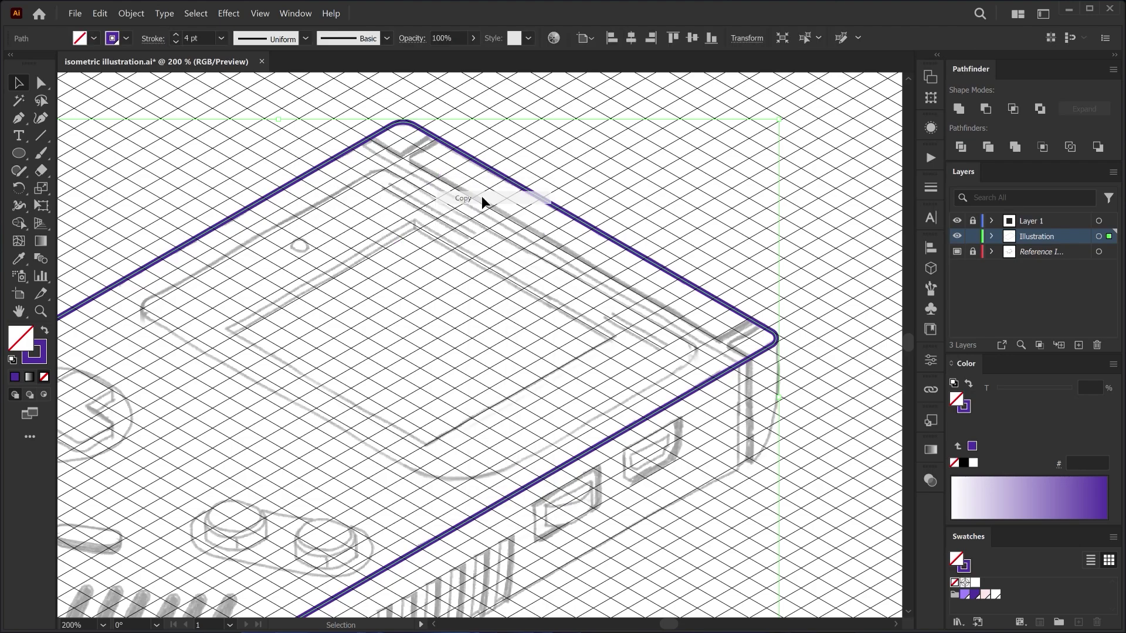
right_click(483, 199)
mouse_move(519, 244)
left_click(643, 254)
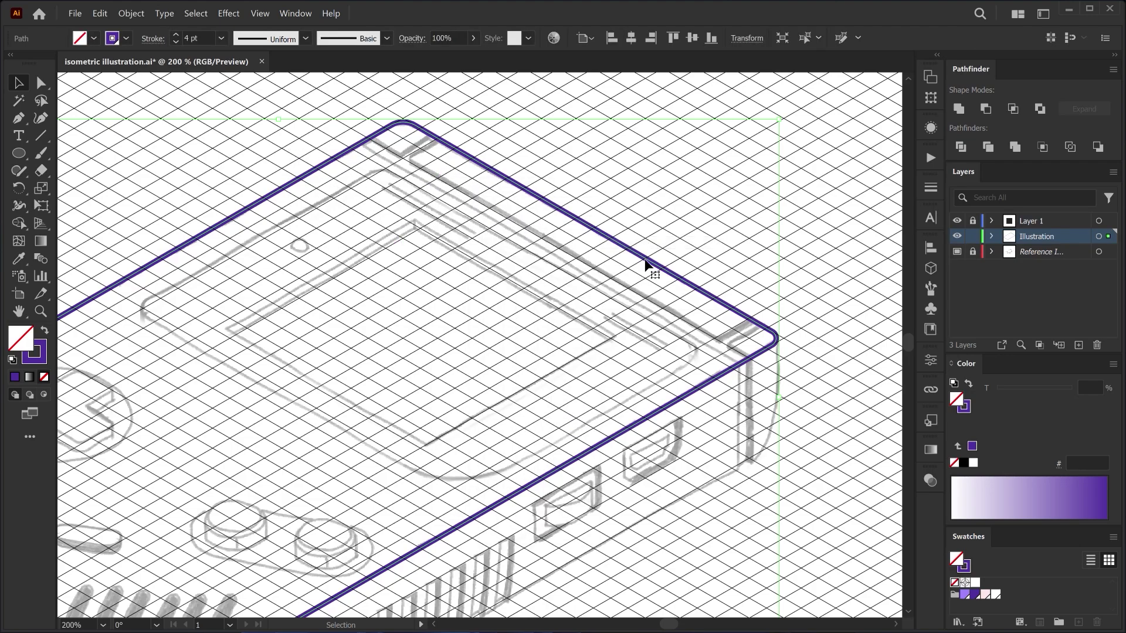
left_click_drag(761, 356, 757, 456)
Draw vertical lines joining the upper and lower outlines at the console's right and left corners.
key("p")
scroll(794, 359, "up", 1)
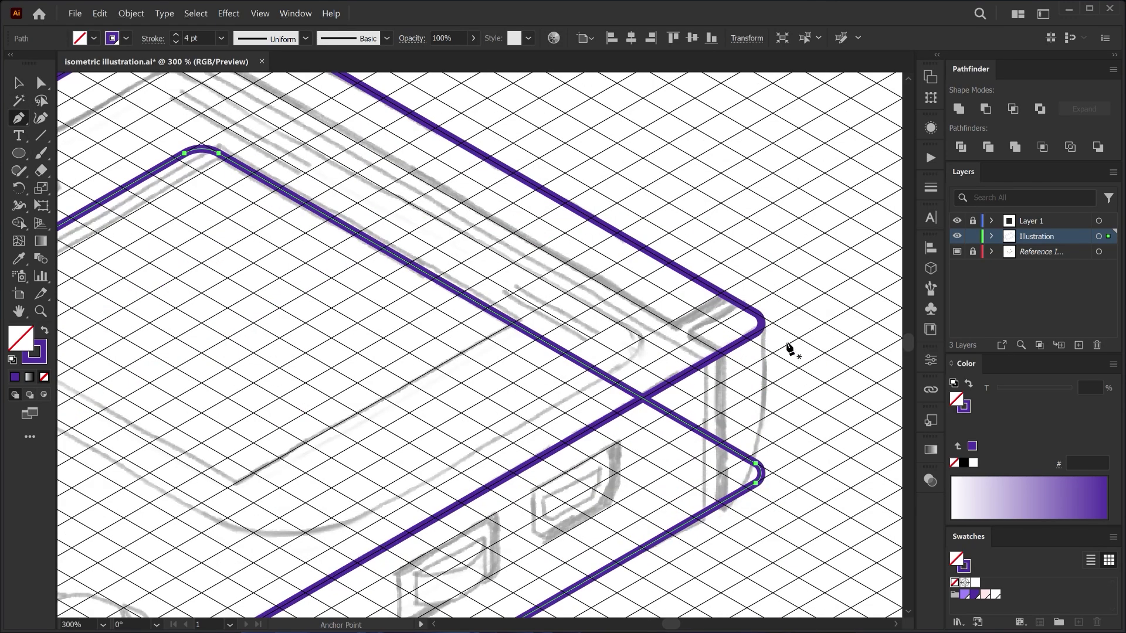
left_click(762, 321)
left_click(760, 495)
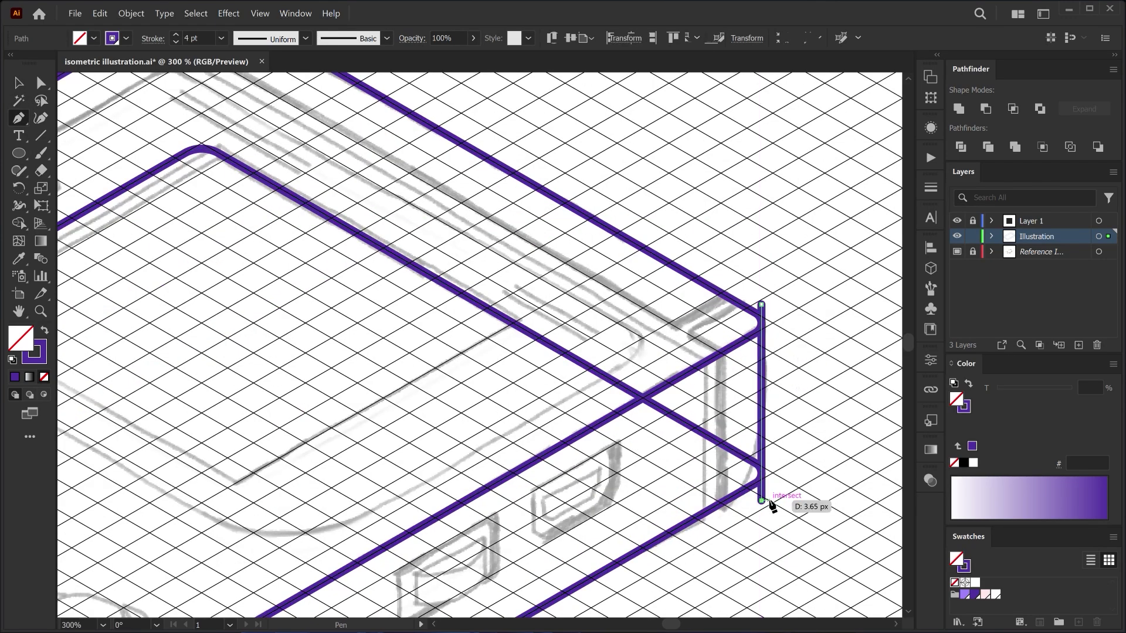
scroll(771, 501, "down", 1)
left_click_drag(314, 439, 739, 231)
key("Escape")
left_click(203, 289)
left_click(202, 432)
With all outlines selected, use Shape Builder to trim the left vertical line's overhangs and unite the side regions there.
key("v")
scroll(176, 362, "down", 3)
key("ctrl+a")
scroll(176, 382, "up", 4)
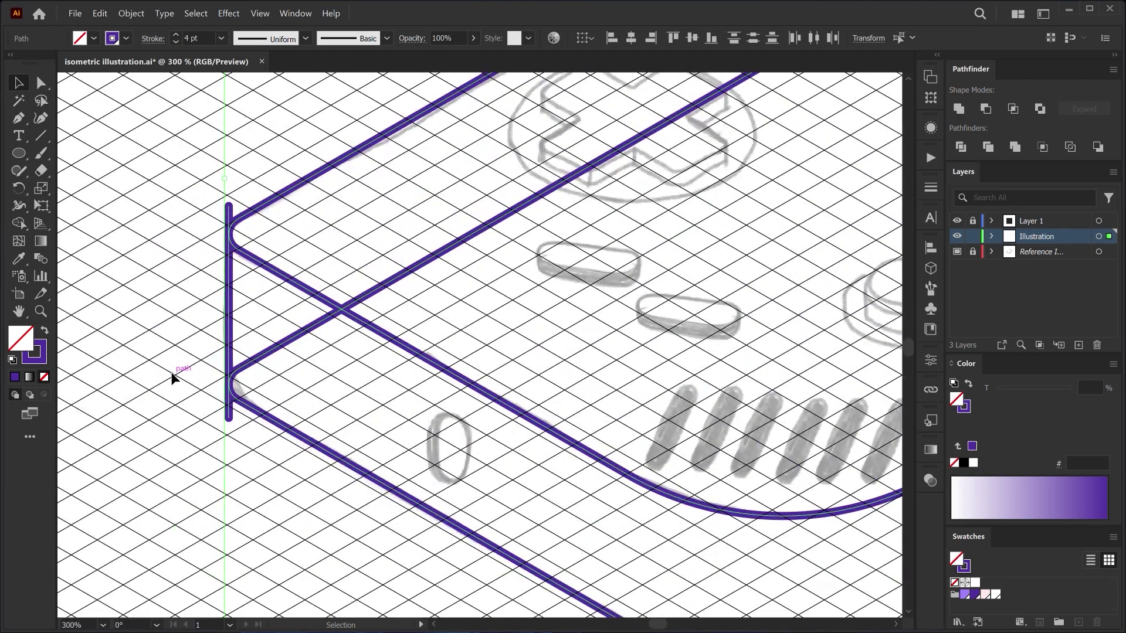
left_click(20, 223)
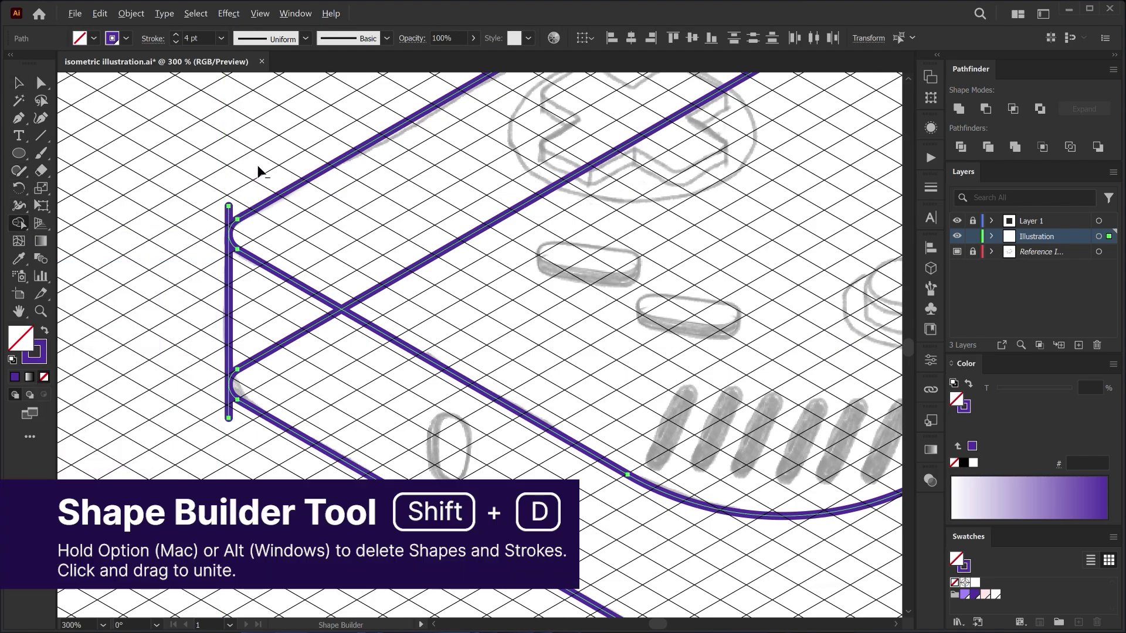
left_click(227, 218, "alt")
left_click(228, 413, "alt")
left_click_drag(264, 322, 291, 372)
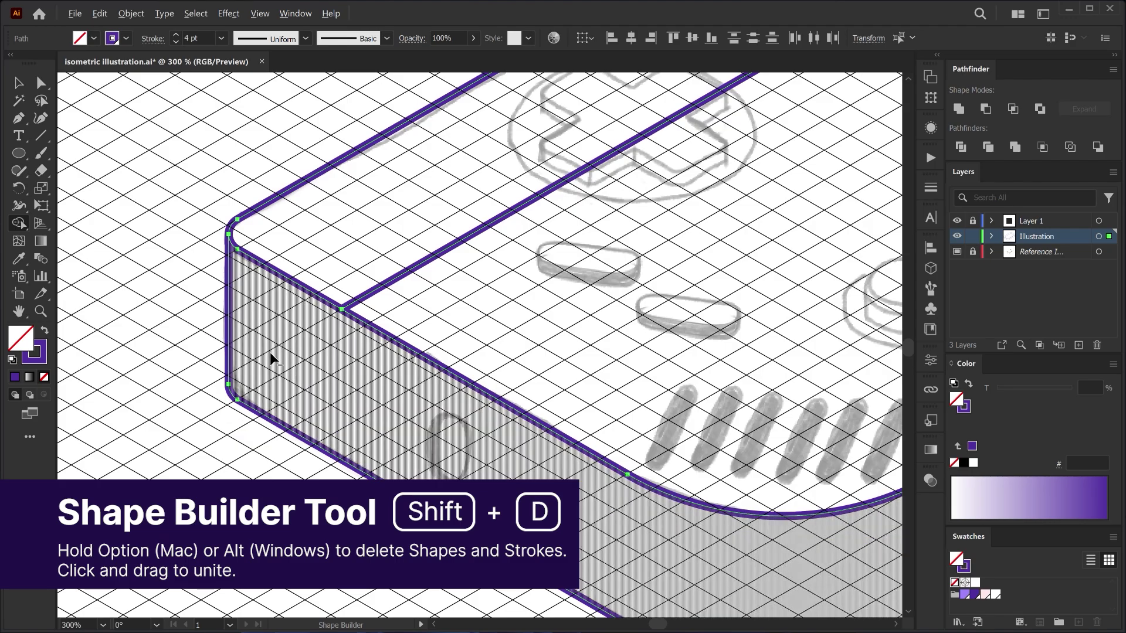
Trim the right vertical line's overhangs with Shape Builder and unite the side regions beside it.
scroll(271, 356, "down", 4)
scroll(604, 298, "up", 3)
scroll(604, 303, "up", 3)
left_click_drag(524, 432, 523, 432)
left_click_drag(528, 143, 526, 143)
mouse_move(495, 304)
left_mouse_down()
mouse_move(439, 349)
mouse_move(360, 366)
left_mouse_up()
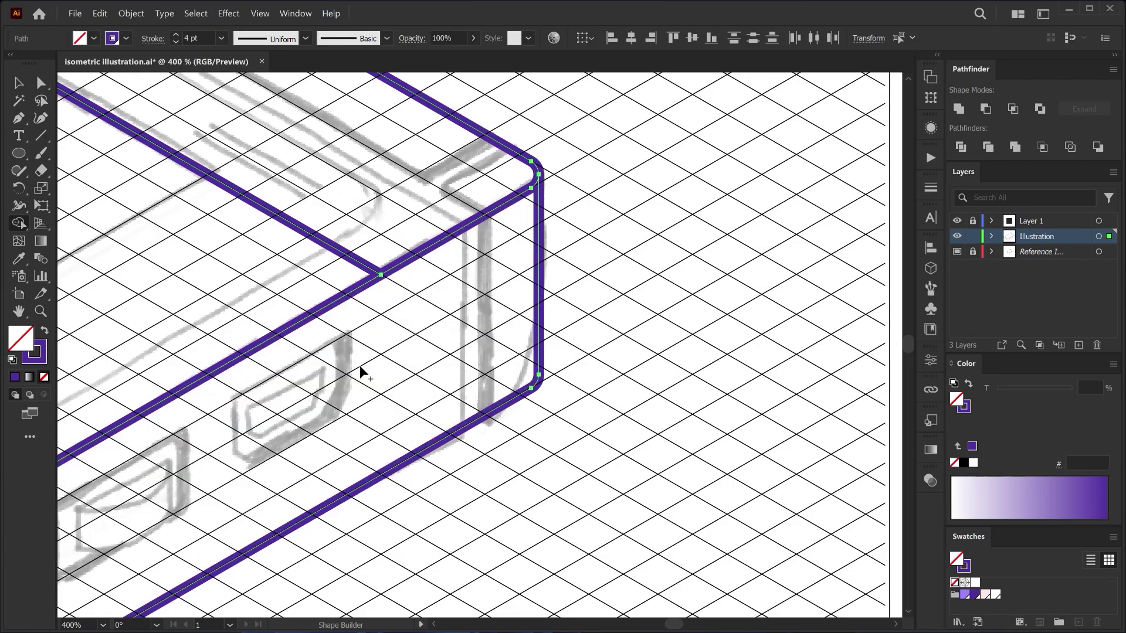
Unite the remaining divided regions of the console's top face into one shape with Shape Builder and deselect the artwork.
left_click_drag(304, 320, 495, 322)
left_click_drag(533, 193, 467, 257)
scroll(439, 299, "down", 3)
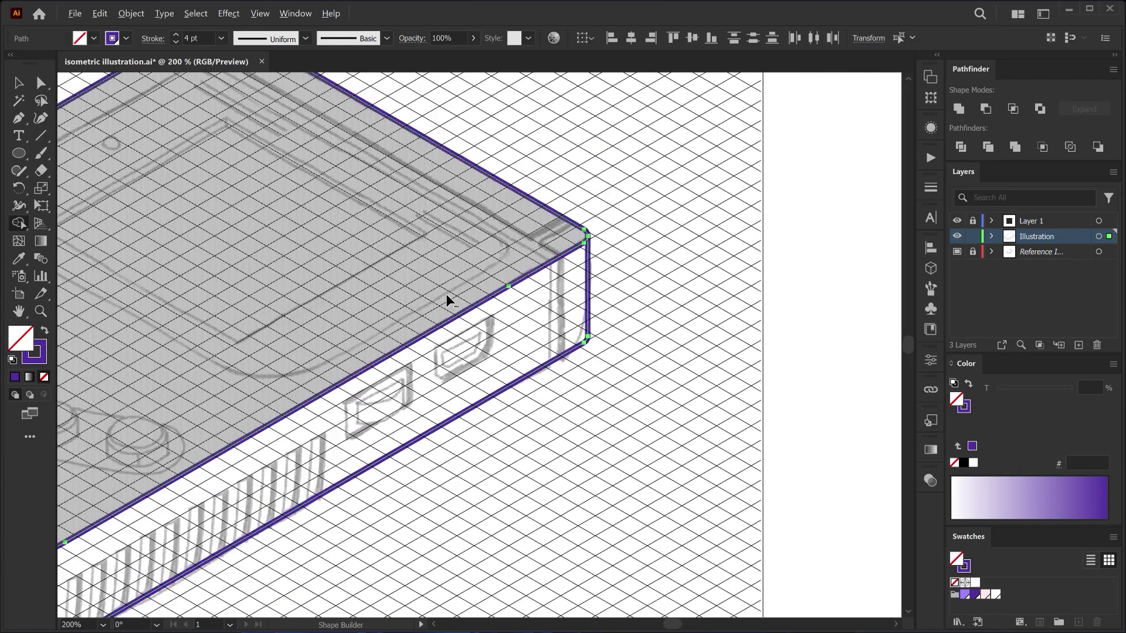
mouse_move(268, 301)
left_mouse_down()
mouse_move(513, 293)
mouse_move(527, 276)
left_mouse_up()
left_click(19, 83)
left_click(627, 154)
Draw the screen frame as a closed four-point outline along the grid and round its corners to match the sketch.
key("p")
scroll(525, 125, "up", 2)
left_click(168, 312)
scroll(323, 375, "down", 4)
scroll(322, 376, "right", 4)
left_click(521, 460)
left_click(884, 250)
left_click_drag(779, 210, 757, 337)
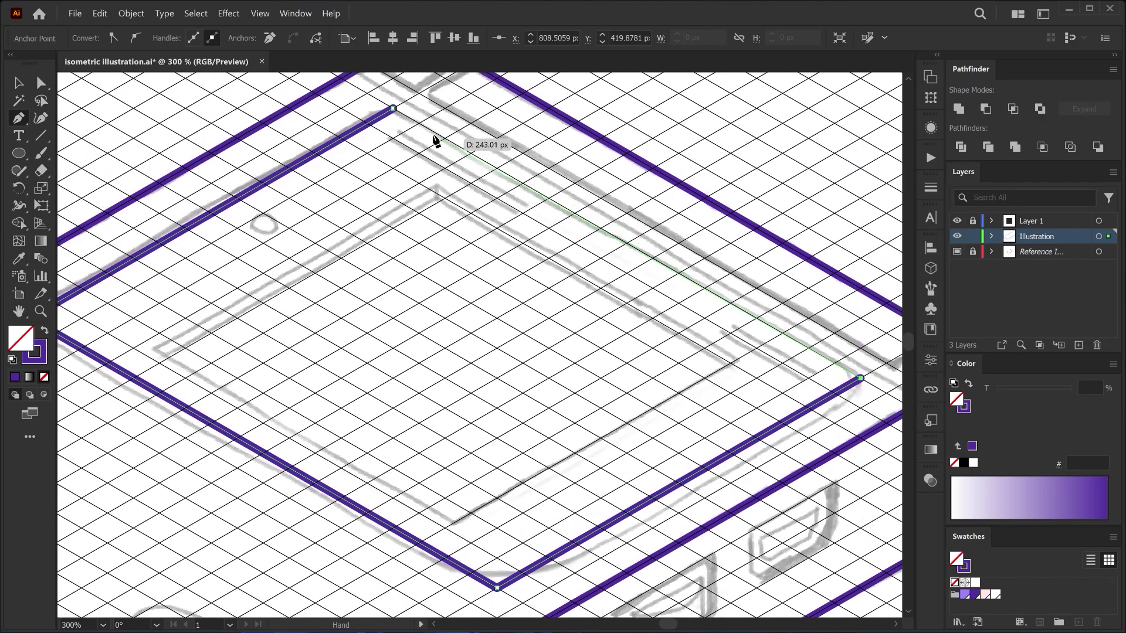
left_click(393, 108)
key("v")
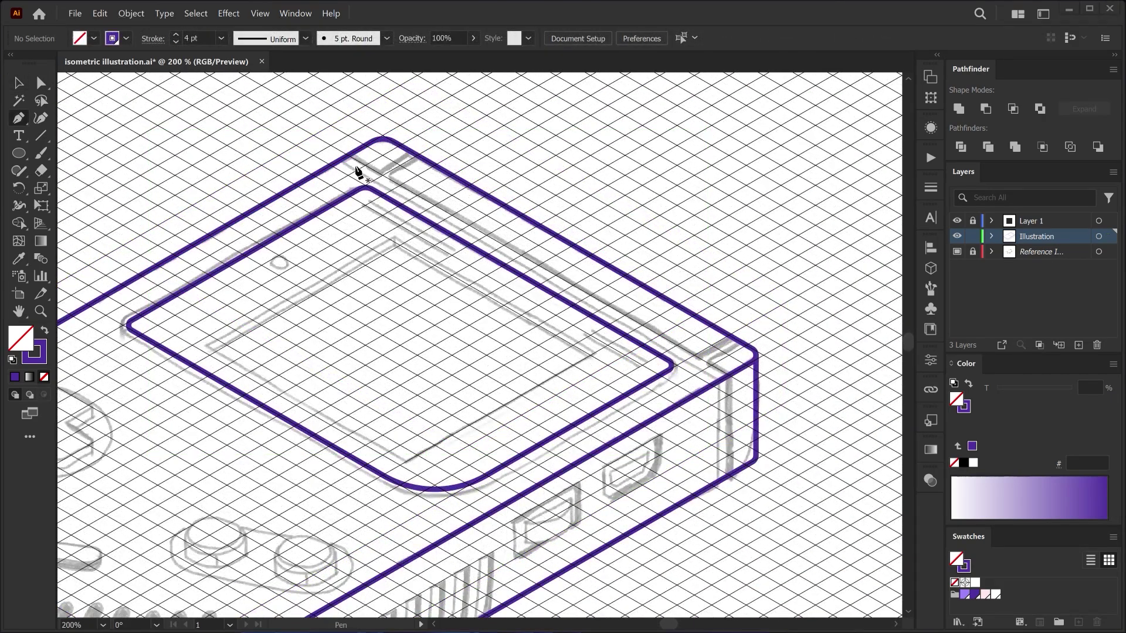
Draw a straight line across the top face behind the screen frame, from one long edge to the other.
scroll(356, 166, "up", 5)
left_click(329, 155)
scroll(327, 150, "down", 4)
scroll(621, 347, "up", 4)
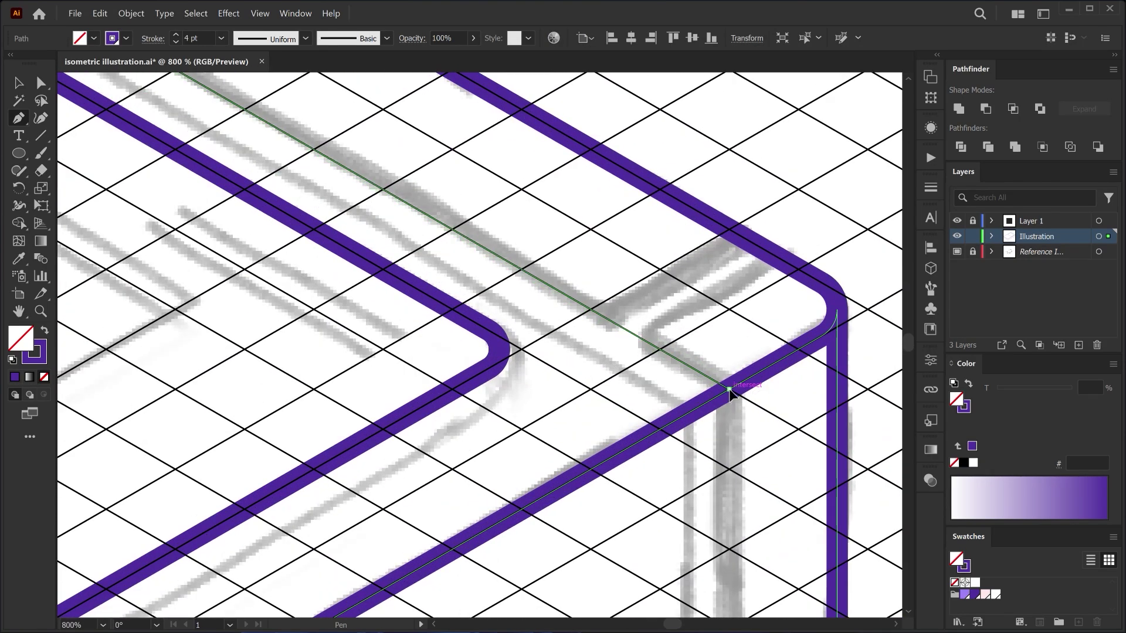
left_click(737, 399)
Copy the line behind the screen frame by a distance of -8 px at a 30° angle.
left_click(17, 84)
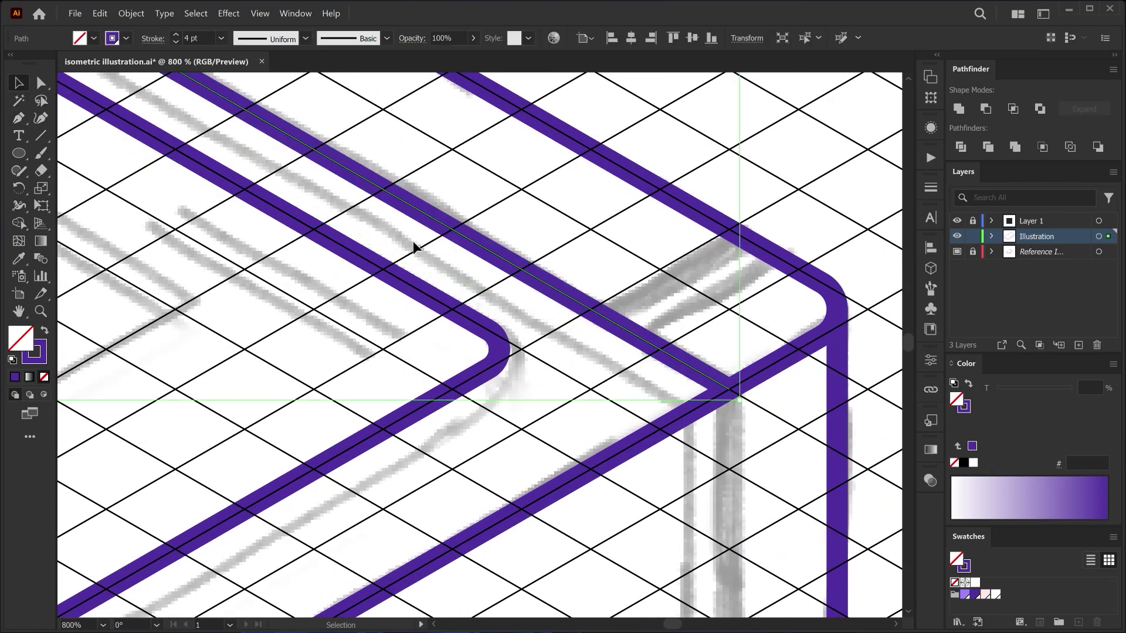
key("Return")
type("0")
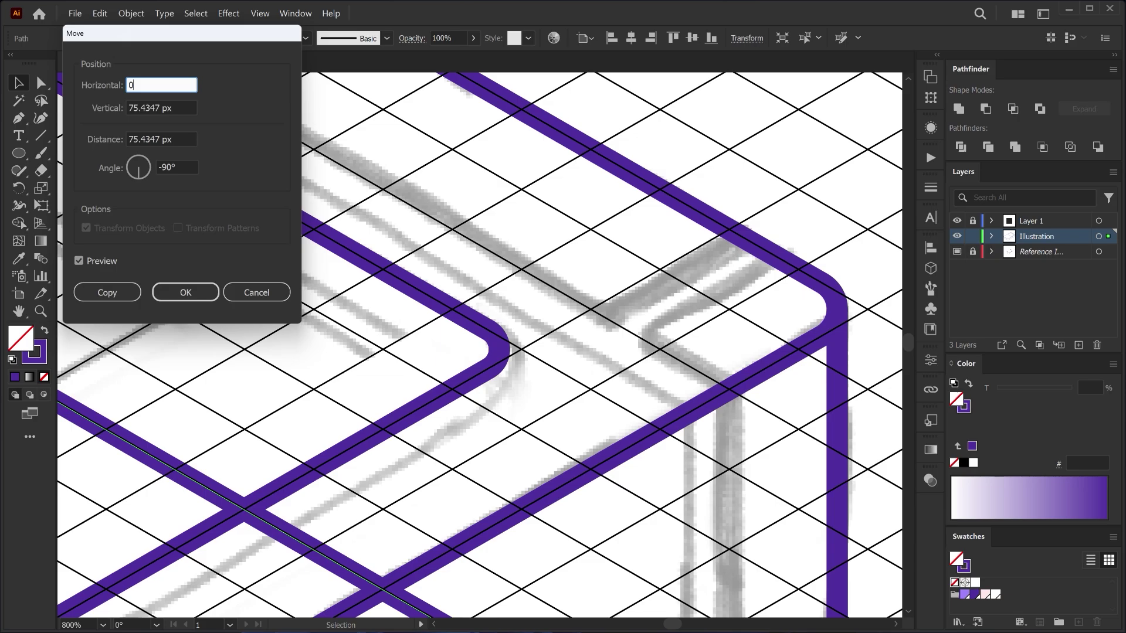
key("Tab")
type("0")
key("Tab")
key("Tab")
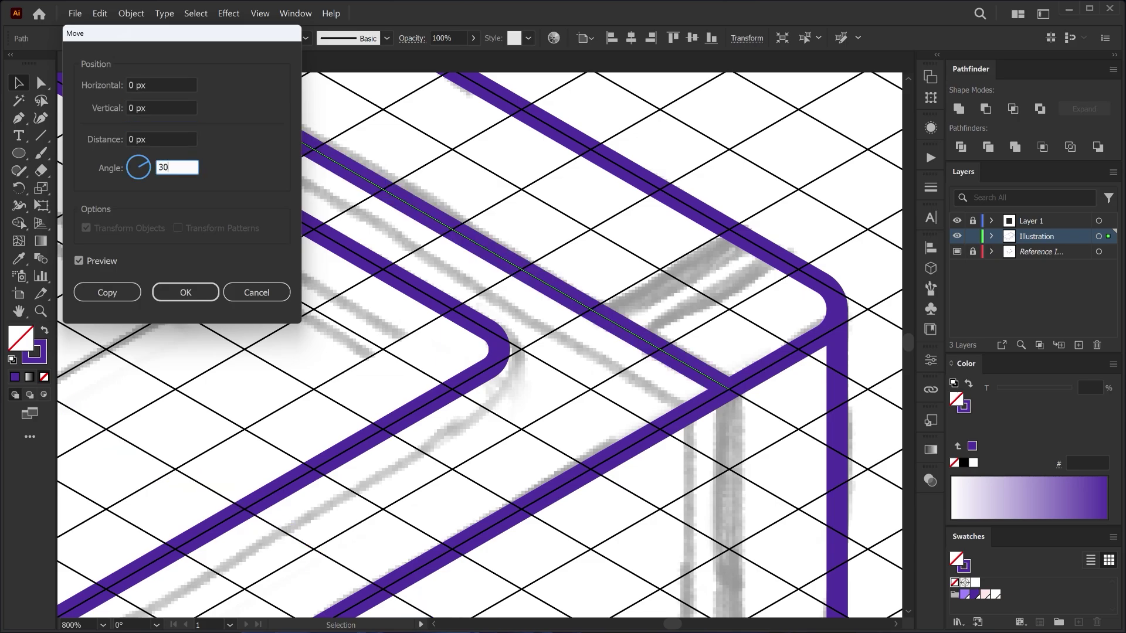
key("shift+Tab")
key("Down")
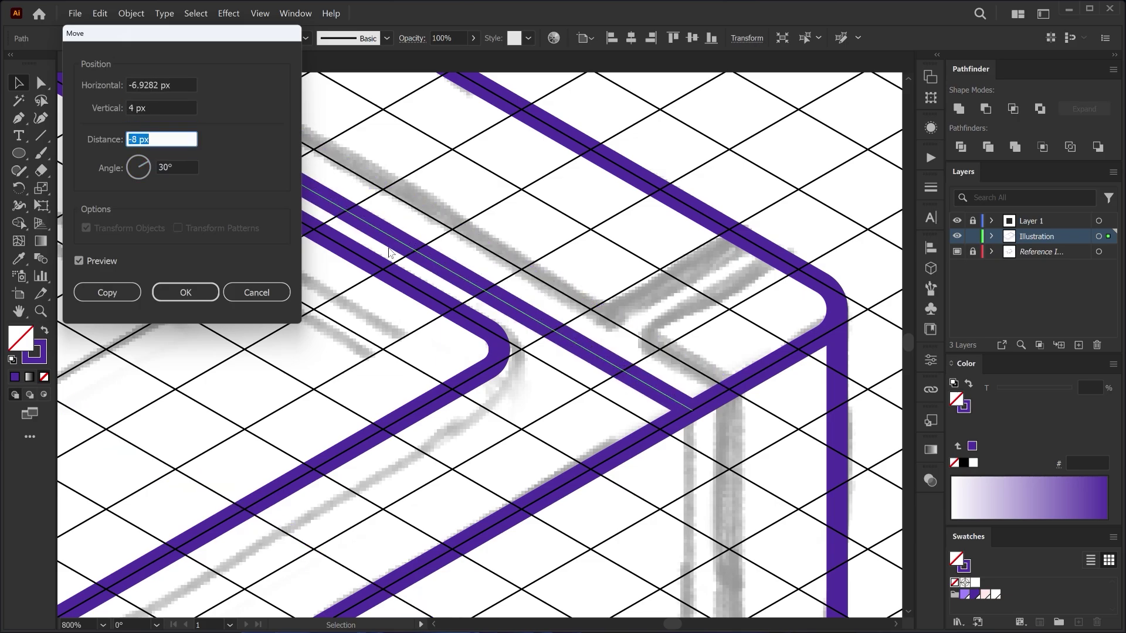
left_click(111, 292)
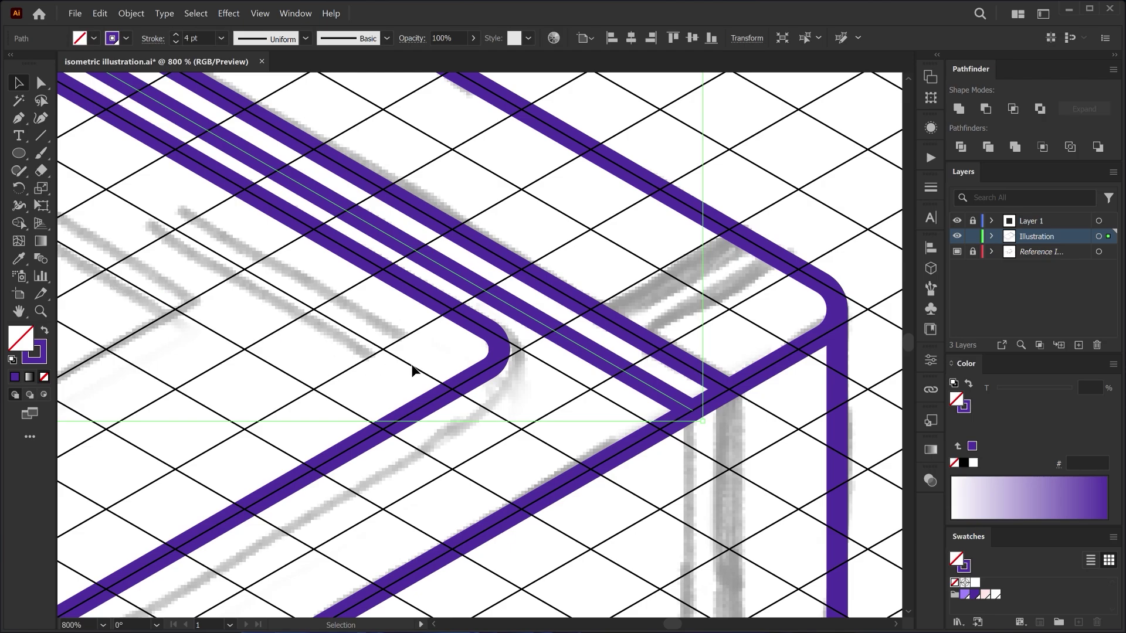
Select the original line behind the screen frame and copy it 6 px at a 30° angle.
left_click_drag(557, 302, 561, 300)
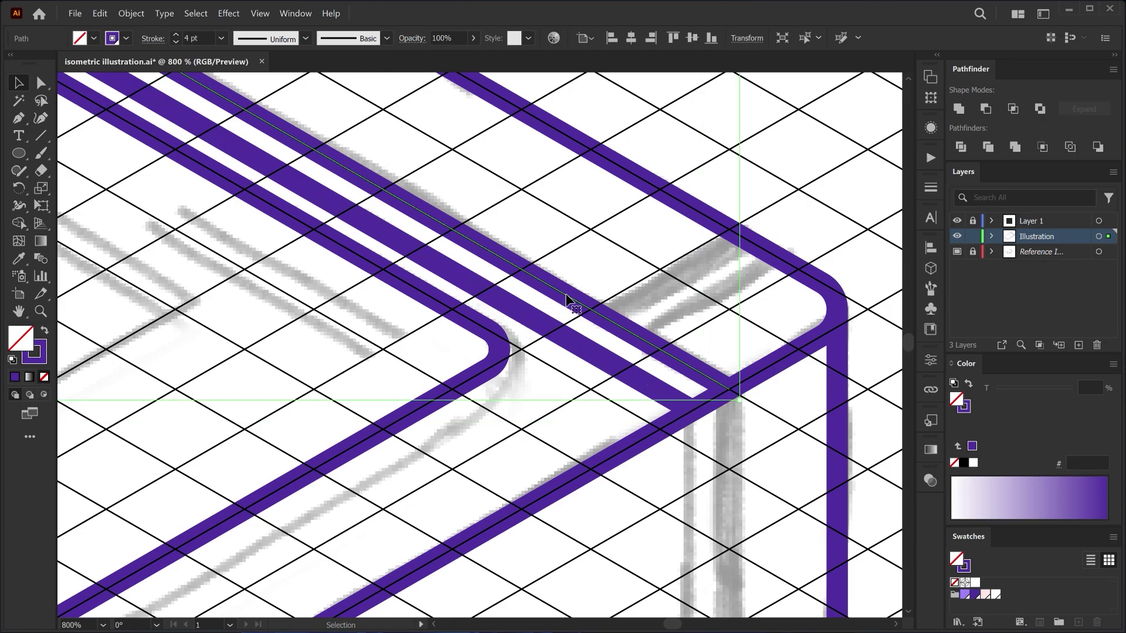
key("Return")
type("0")
key("Tab")
type("0")
key("Tab")
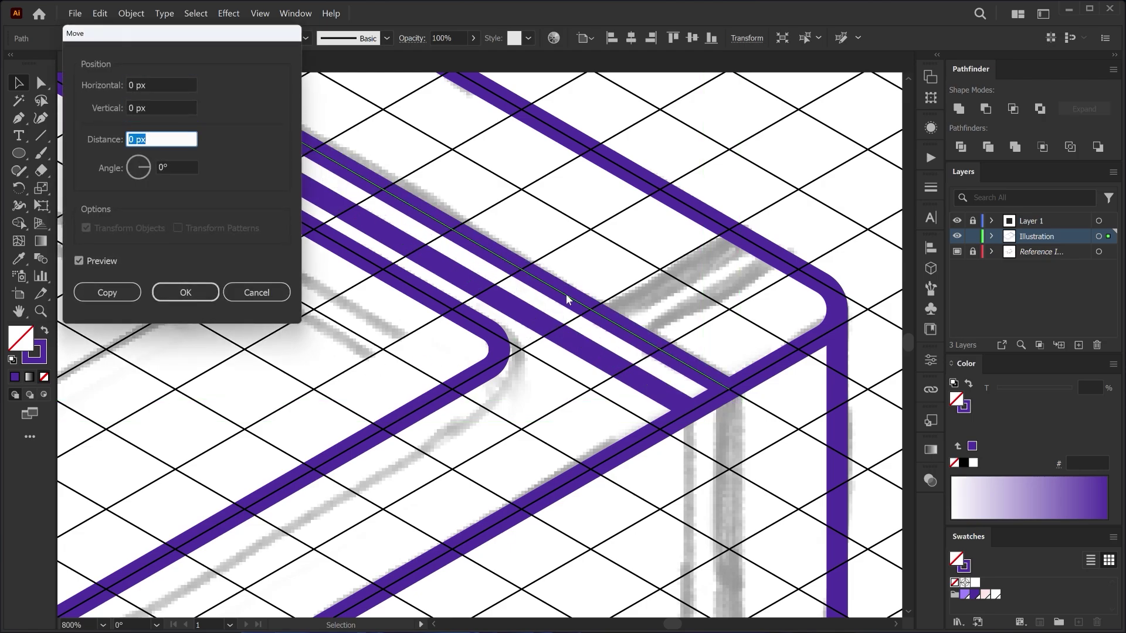
key("Tab")
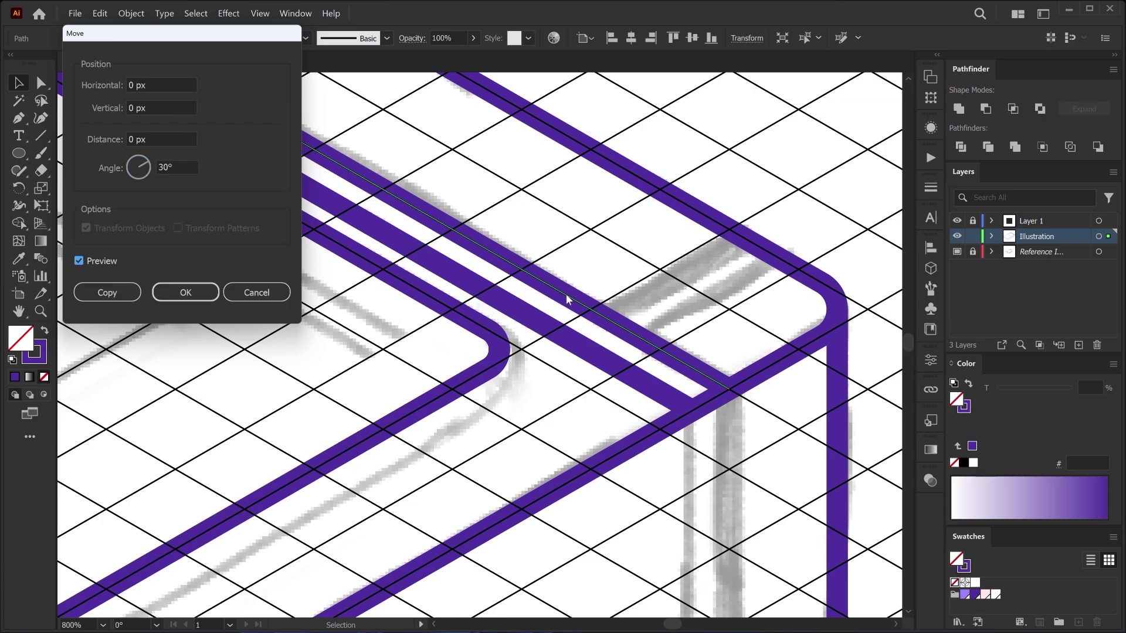
key("shift+Tab")
key("Up")
key("Up")
key("Up")
key("Up")
key("Up")
key("Up")
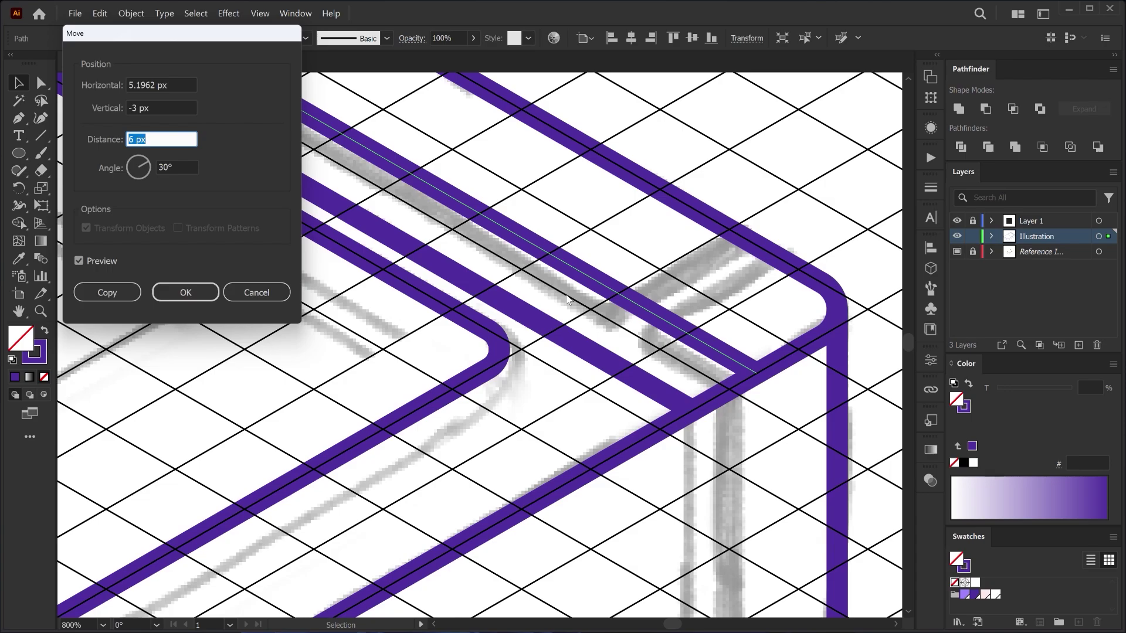
left_click(122, 299)
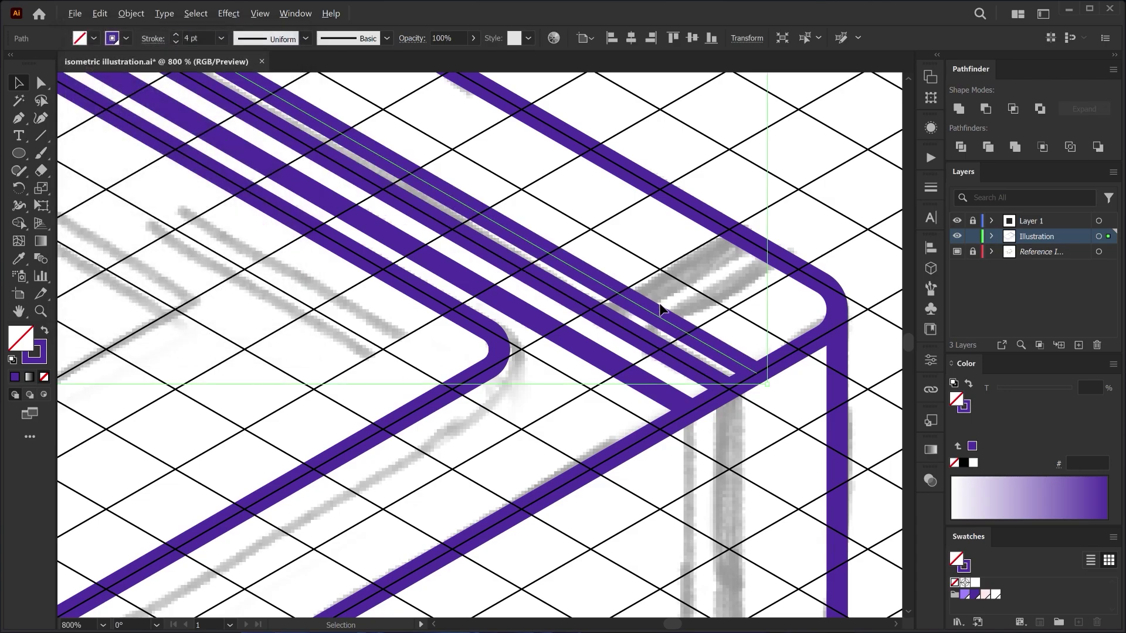
At the far end of the rear strip, draw a bent line along the grid from the outer edge to the groove, ending in a short vertical drop.
scroll(661, 307, "down", 2)
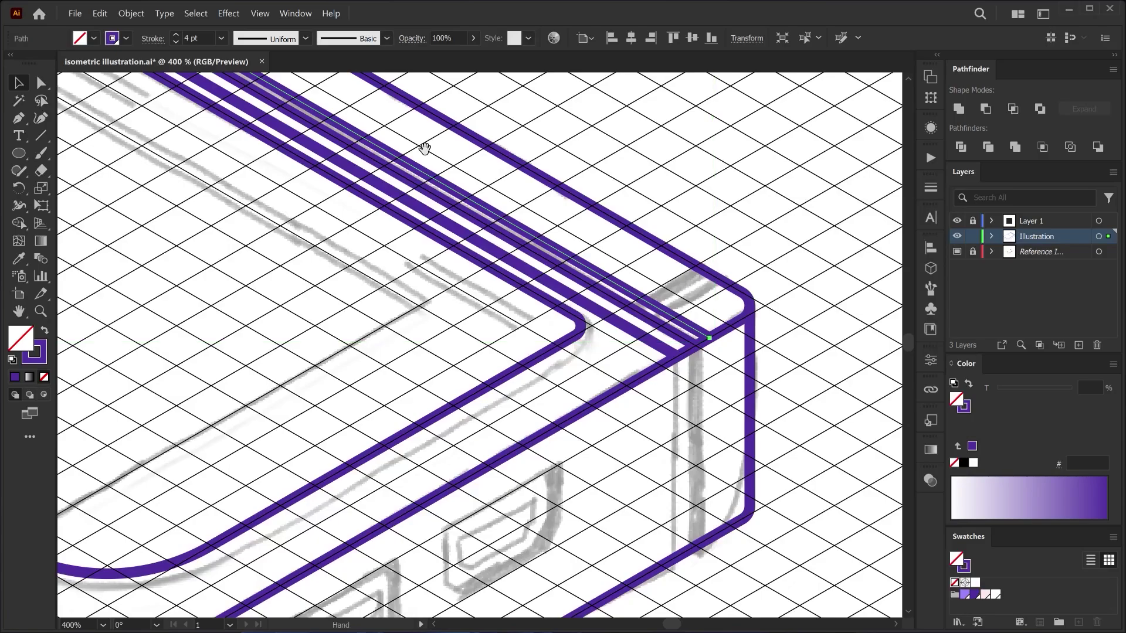
left_click_drag(424, 149, 623, 412)
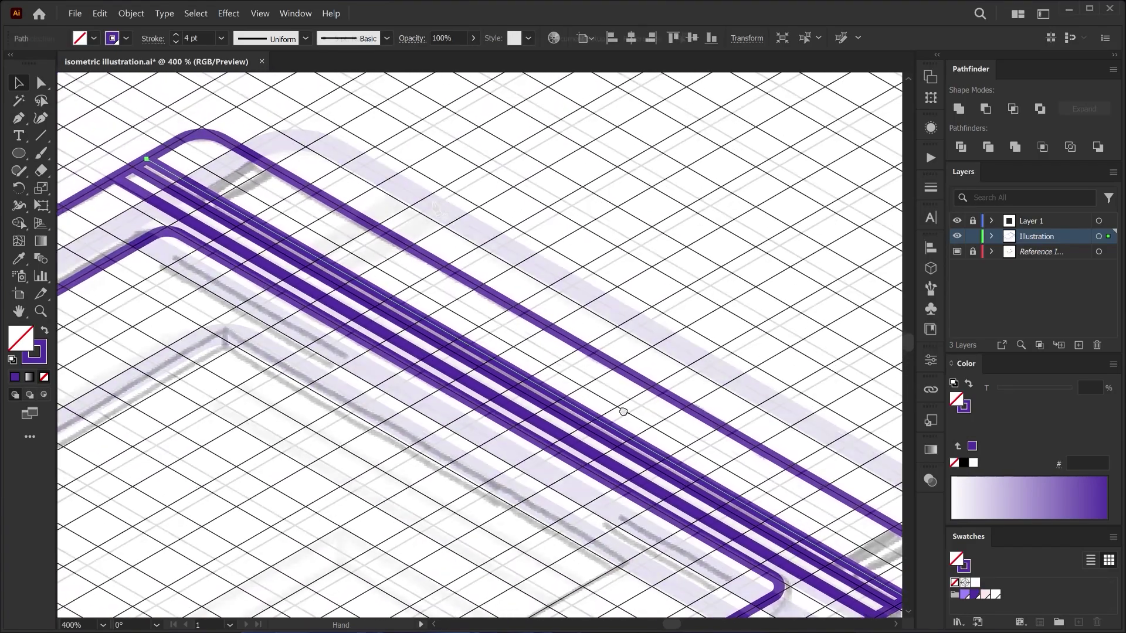
key("ctrl+equal")
key("p")
left_click(433, 206)
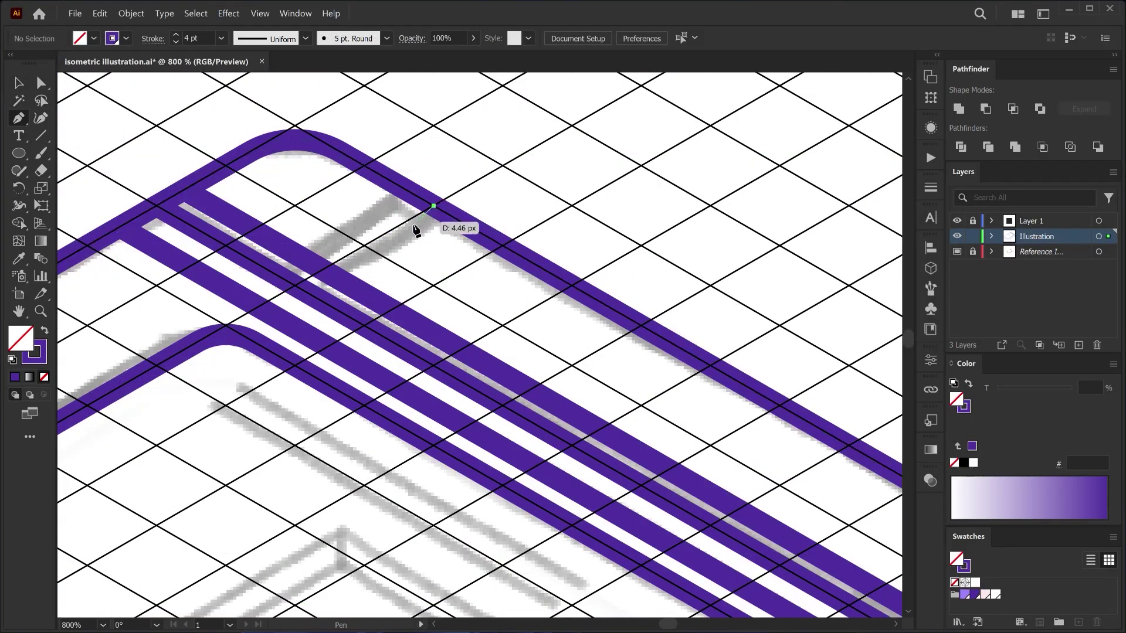
left_click(323, 271)
left_click(323, 301)
key("v")
left_click_drag(415, 272, 416, 272)
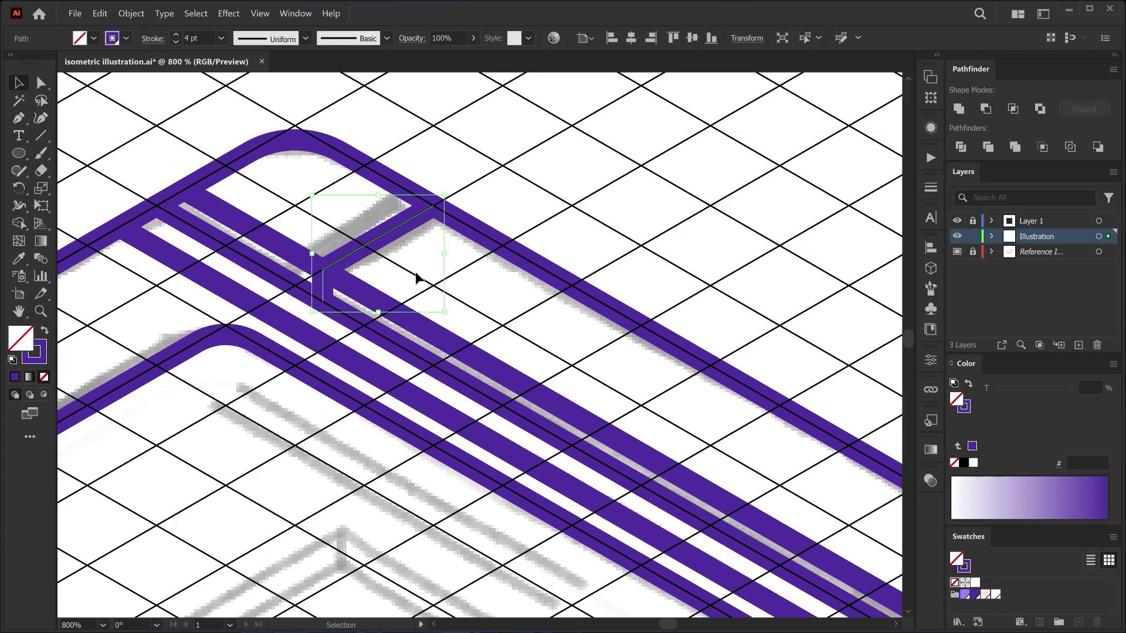
Copy the bent line by a distance of 14 px at a -30° angle.
key("Return")
type("0")
key("Tab")
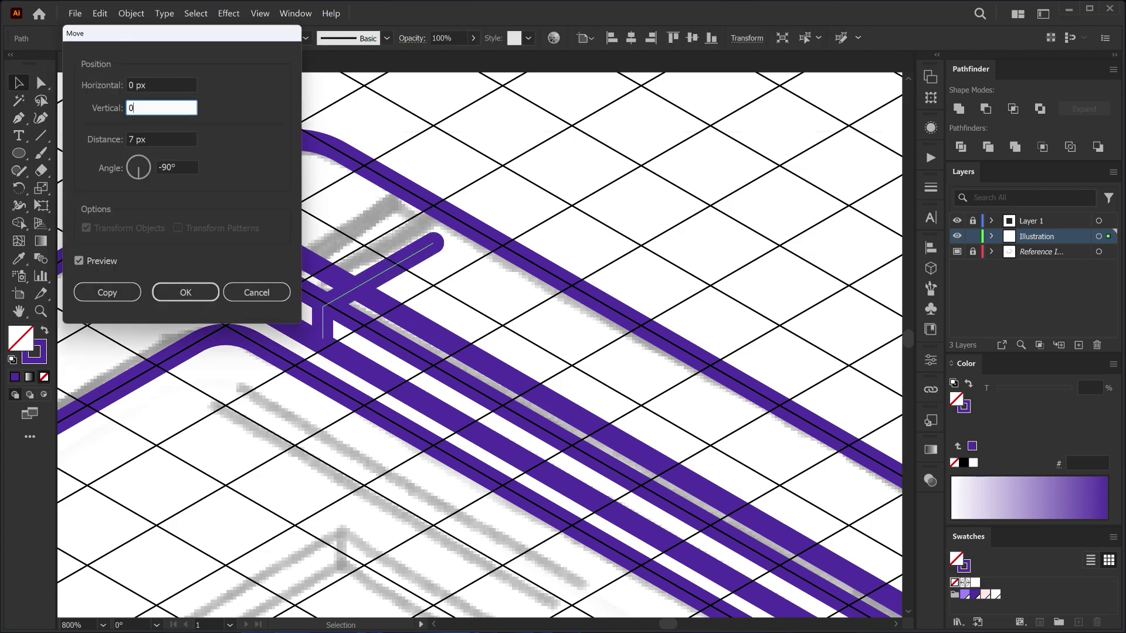
type("0")
key("Tab")
key("Tab")
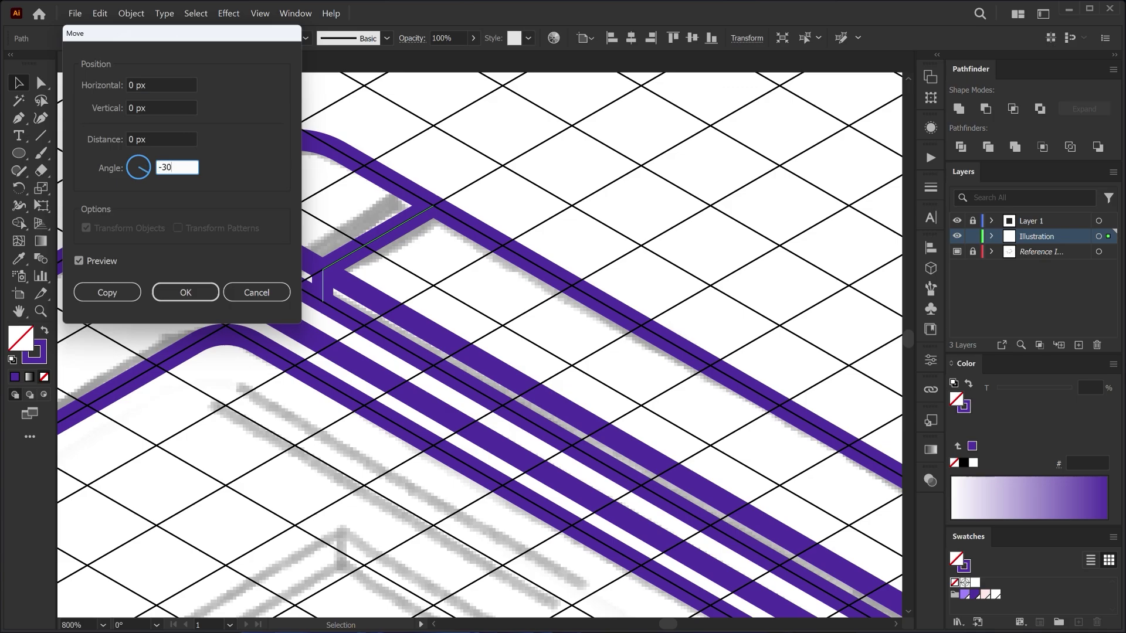
type("-30")
key("shift+Tab")
key("Up")
key("Up")
key("Up")
key("Up")
key("Up")
key("Up")
key("Up")
key("Up")
key("Up")
key("Up")
key("Up")
key("Up")
key("Up")
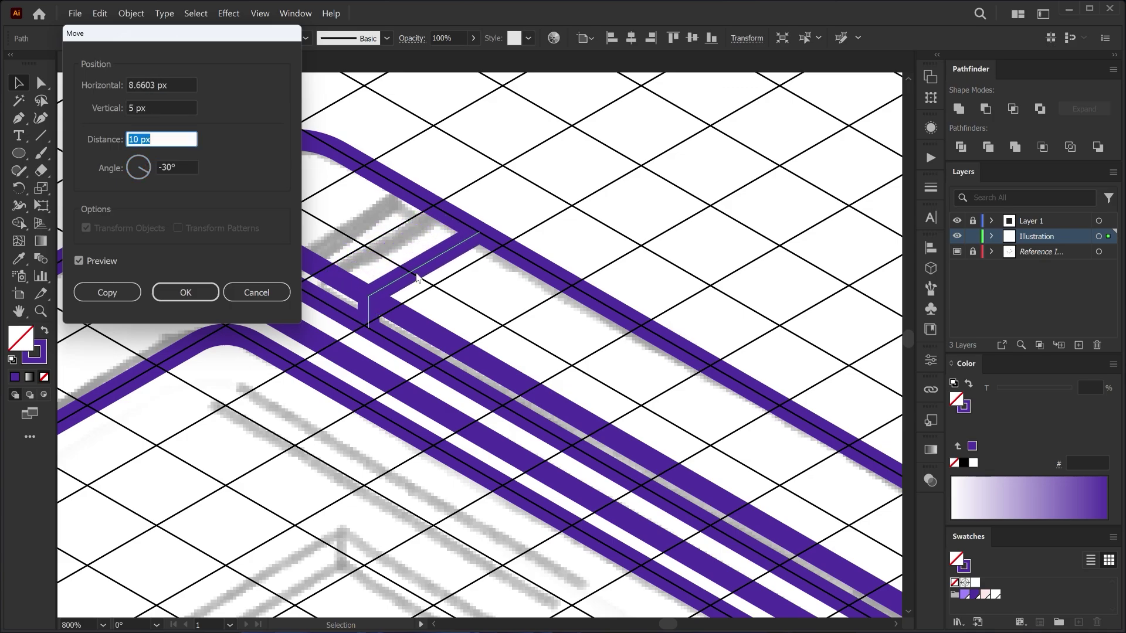
key("Up")
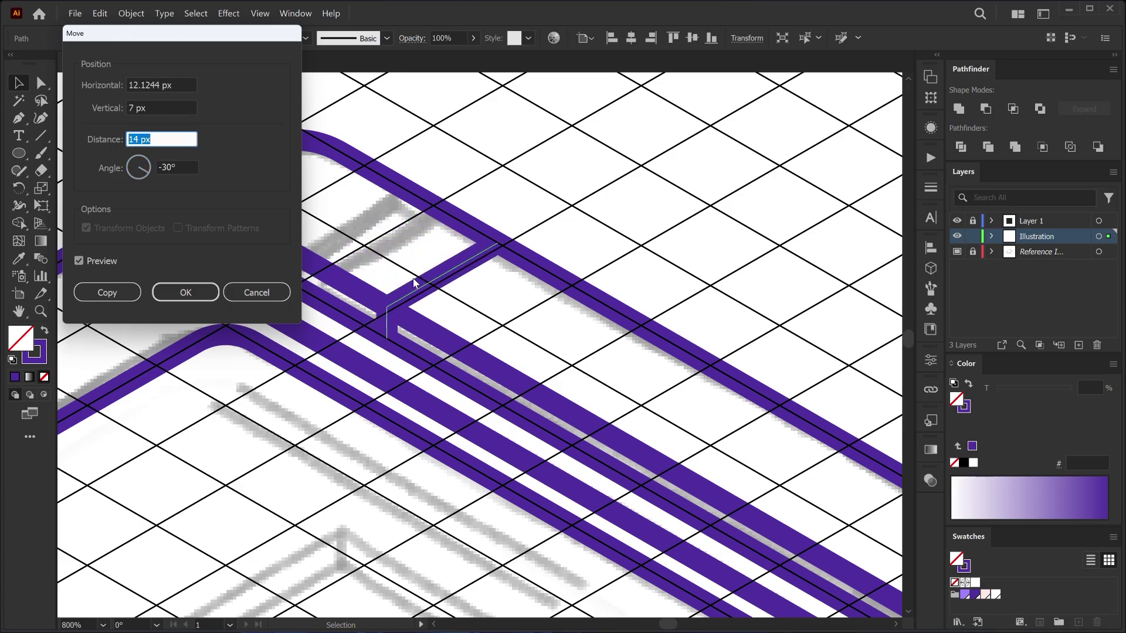
left_click(136, 295)
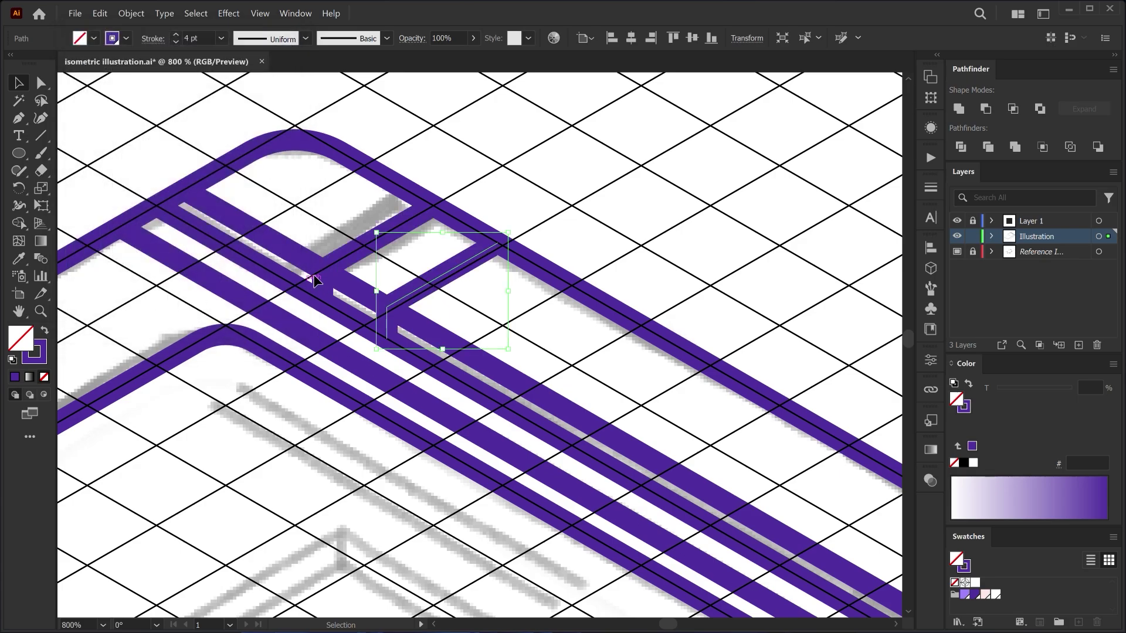
Add a reversed copy of the first bent line so the pair encloses the notch's side wall.
left_click(374, 257)
key("a")
key("v")
left_click_drag(448, 192, 306, 311)
Draw a horizontal line from the reversed copy's lower corner and rotate it -30° about that corner.
key("p")
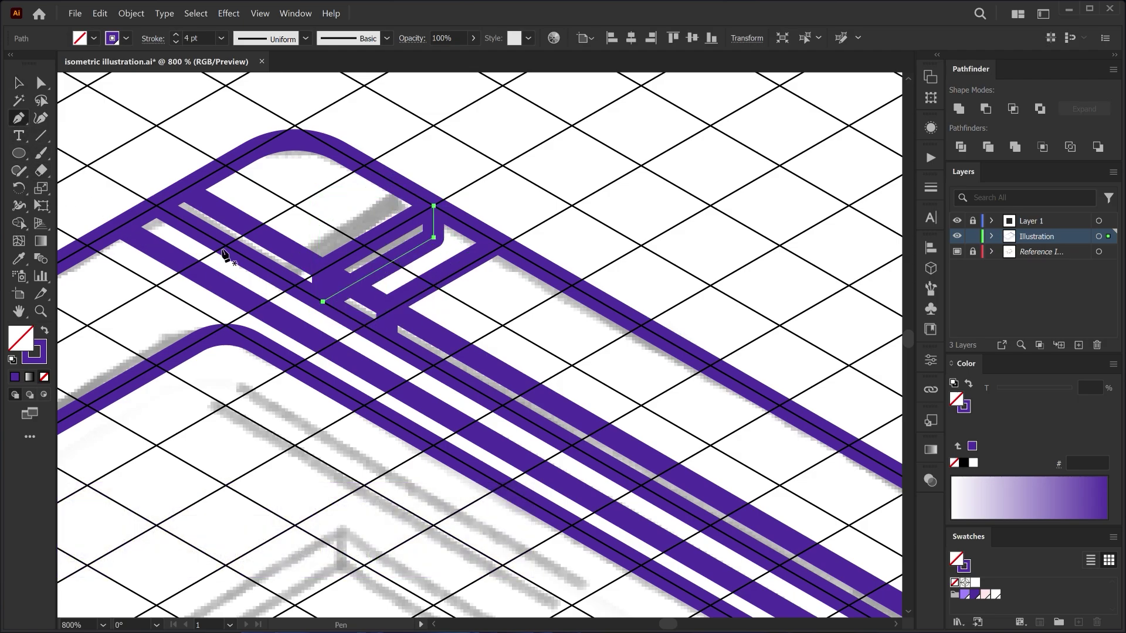
scroll(446, 242, "up", 1)
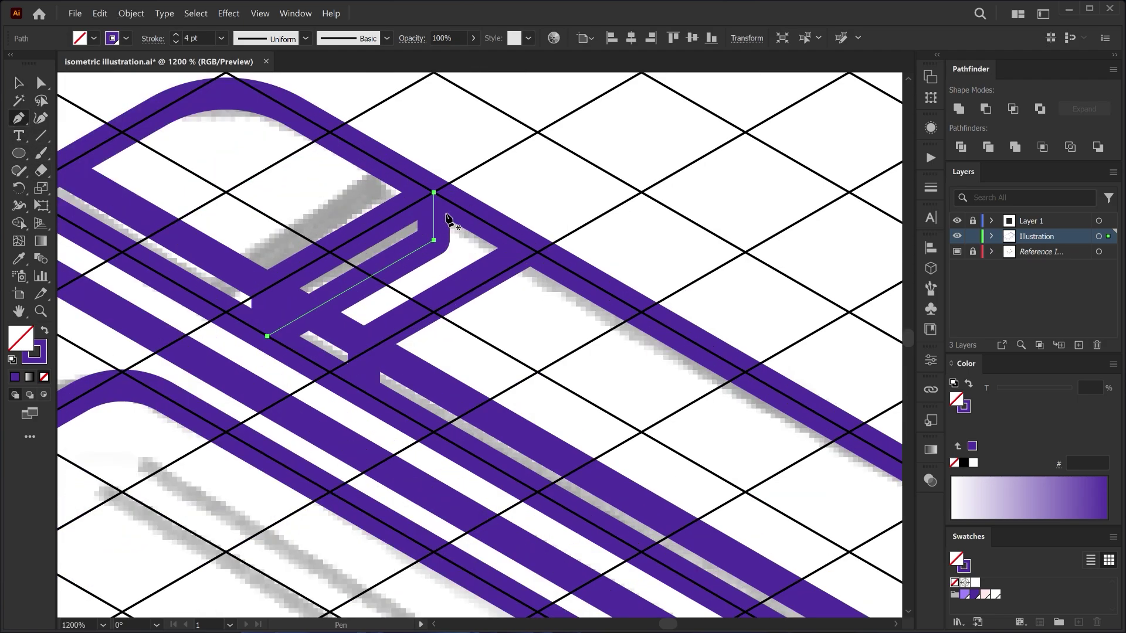
left_click(469, 250, "ctrl")
left_click(593, 239)
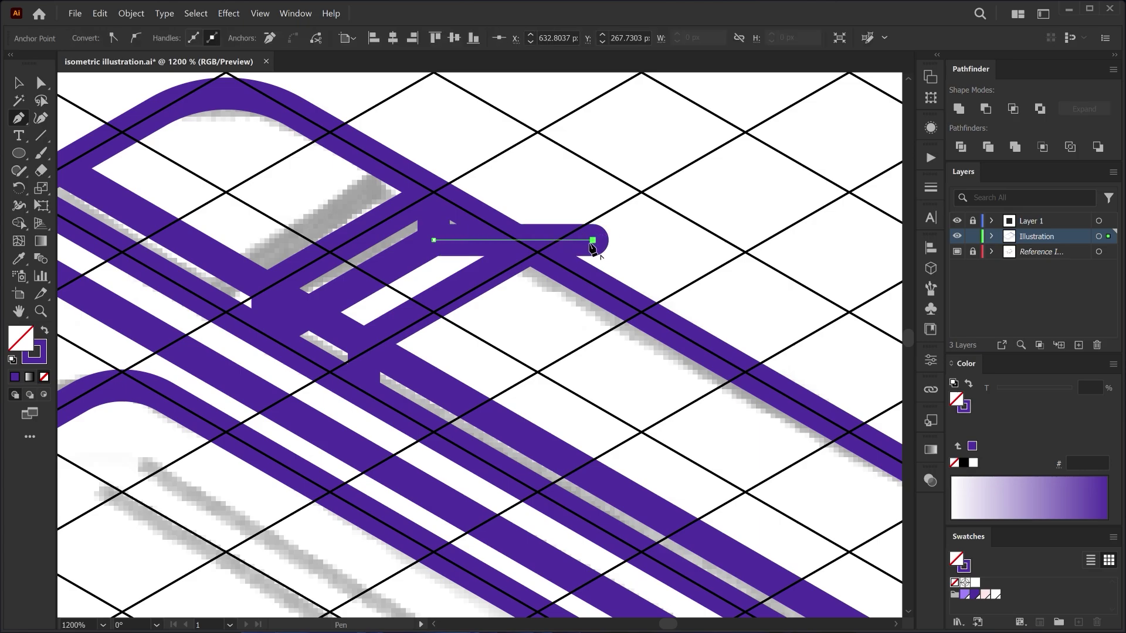
left_click(20, 190)
left_click(435, 241, "alt")
left_click(340, 174)
left_click(380, 253)
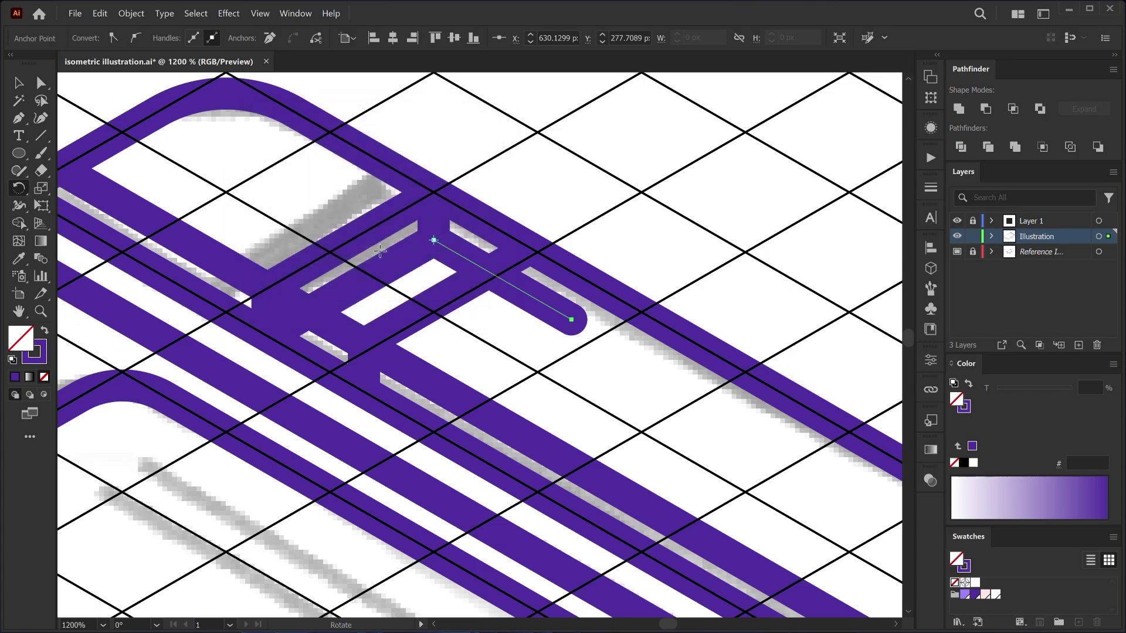
Shorten the angled line inside the far notch so it ends on the second bent line.
left_click_drag(570, 316, 493, 282)
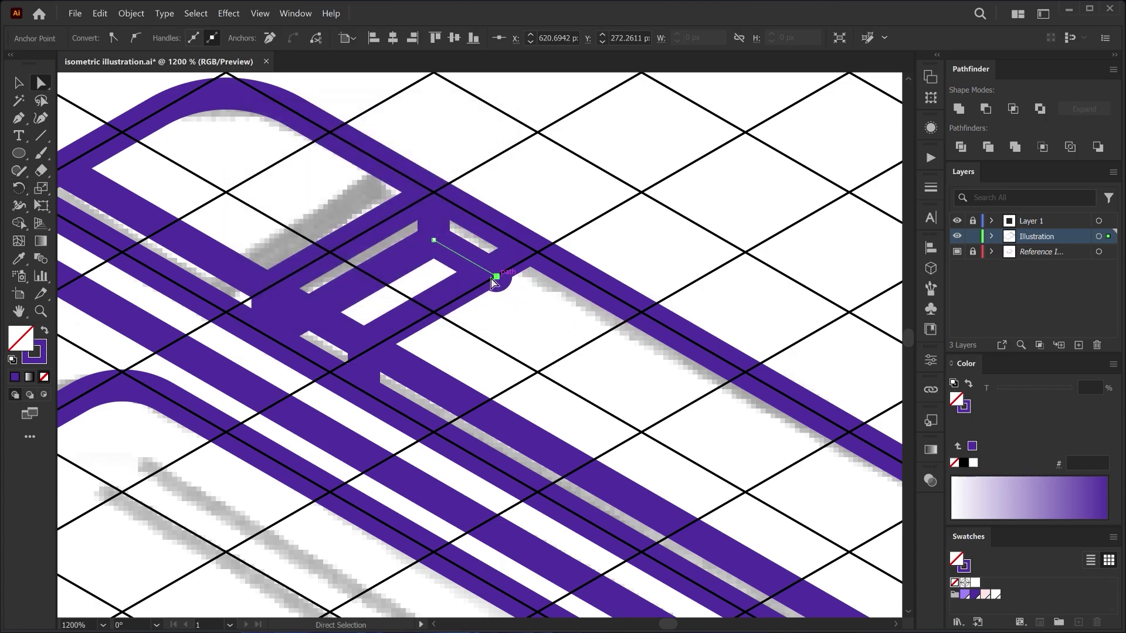
left_click(24, 85)
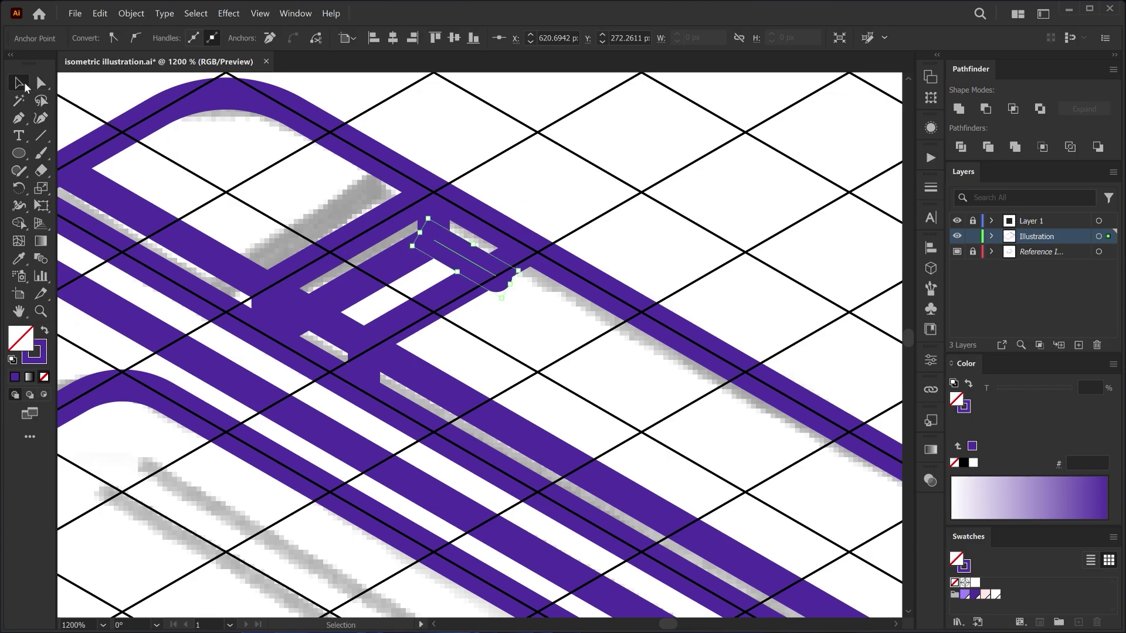
left_click(621, 213)
scroll(604, 220, "down", 3)
scroll(585, 231, "up", 4)
key("a")
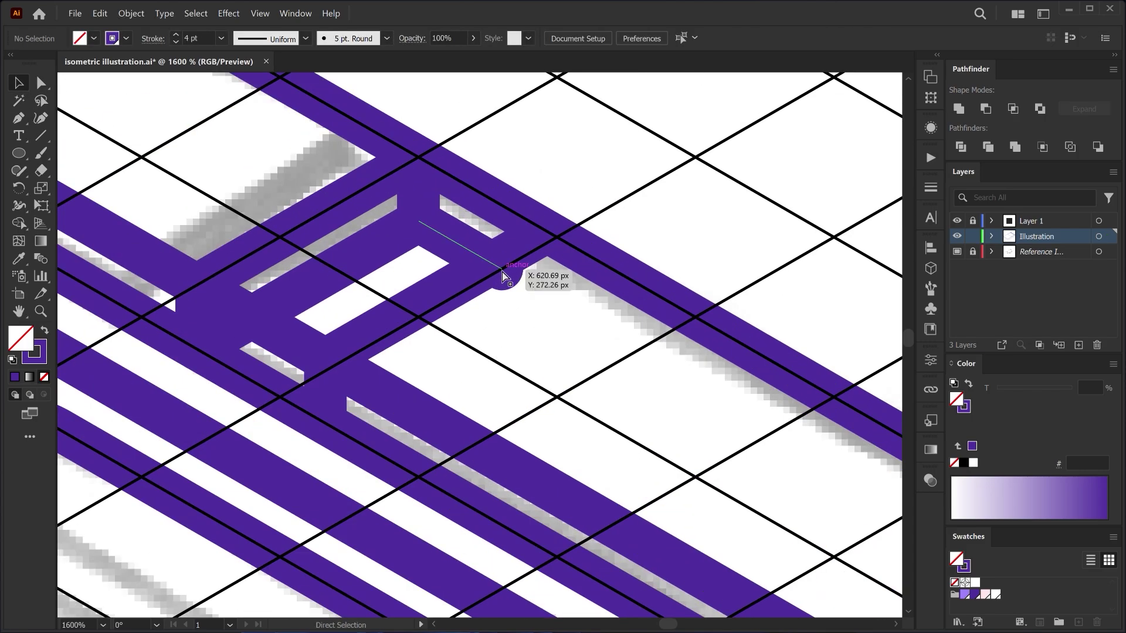
left_click(503, 273)
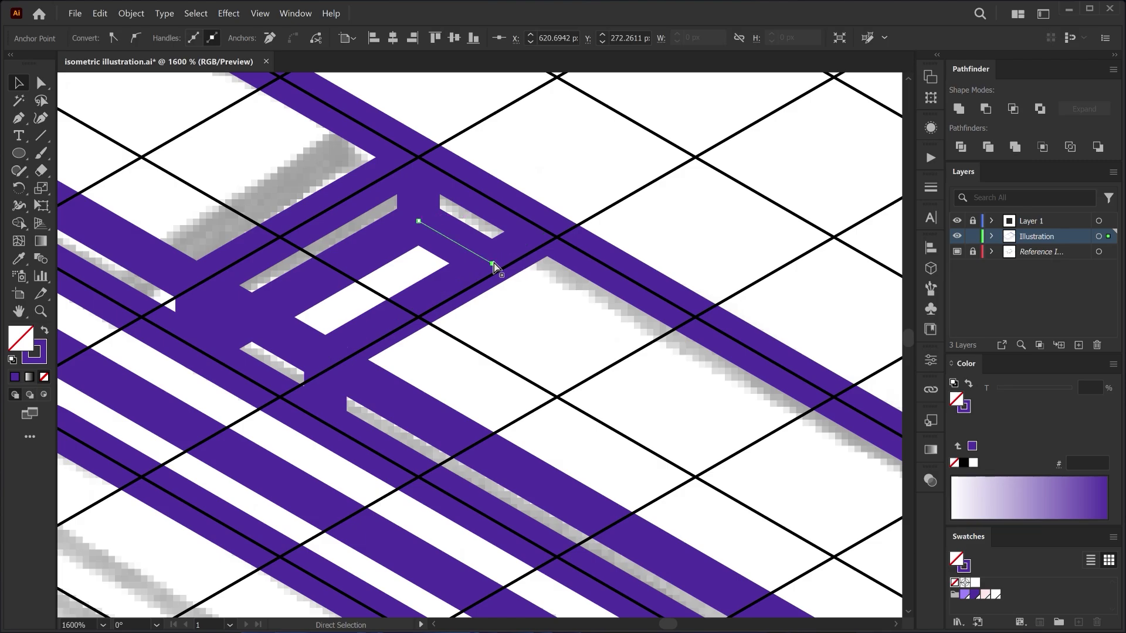
left_click(456, 211)
At the near end of the rear strip, draw a matching bent line from the outer edge down into the groove.
scroll(446, 209, "down", 4)
left_click_drag(721, 387, 327, 160)
scroll(701, 404, "up", 3)
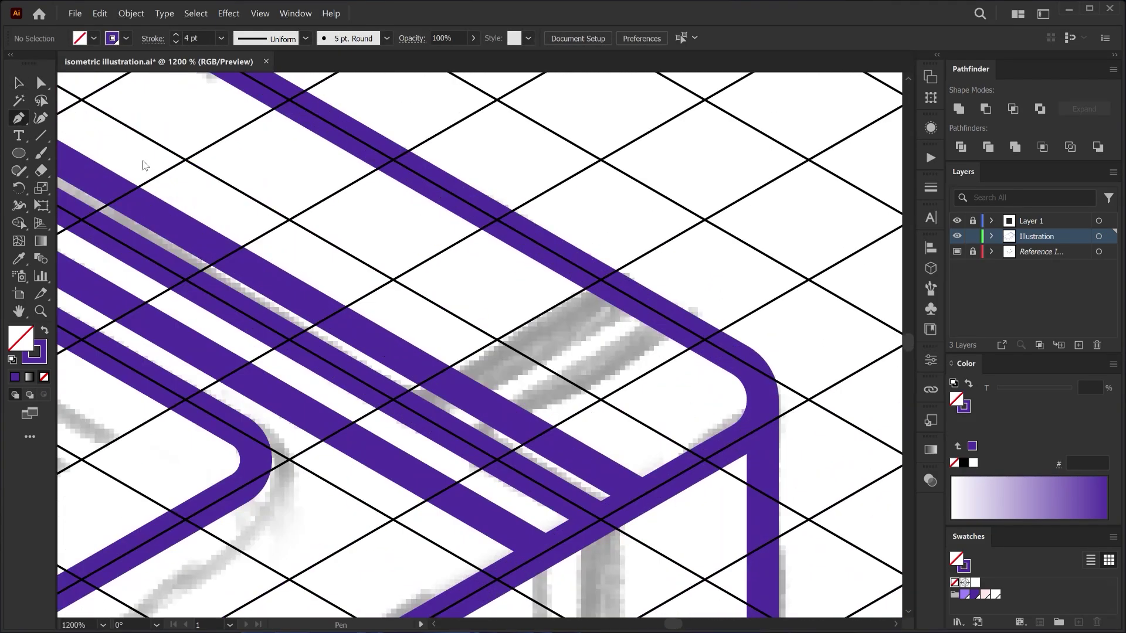
left_click(601, 280)
left_click_drag(435, 375, 437, 421)
key("v")
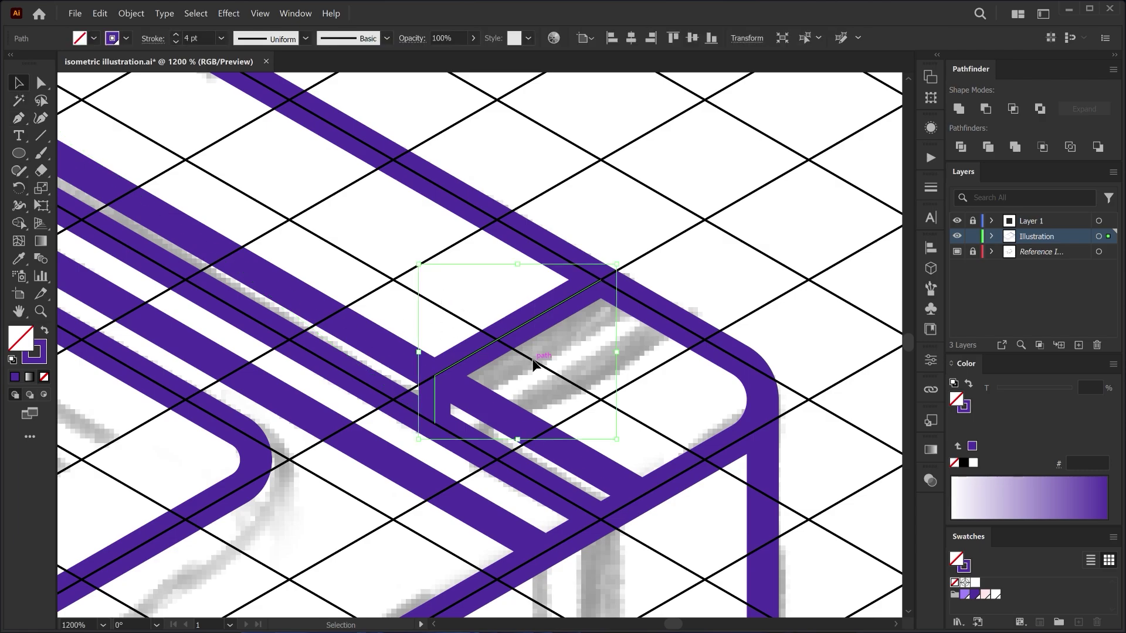
Copy the near-end bent line by a distance of -14 px at a -30° angle.
key("Return")
type("0")
key("Tab")
type("0")
key("Tab")
key("Tab")
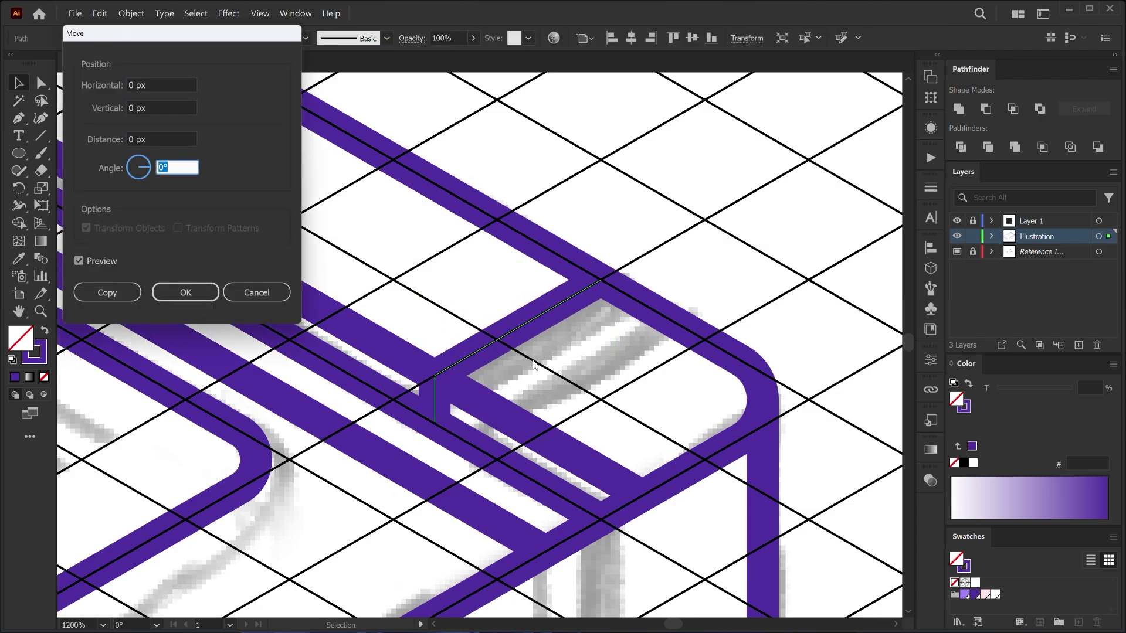
key("shift+Tab")
key("shift+Down")
key("Down")
key("Down")
key("Down")
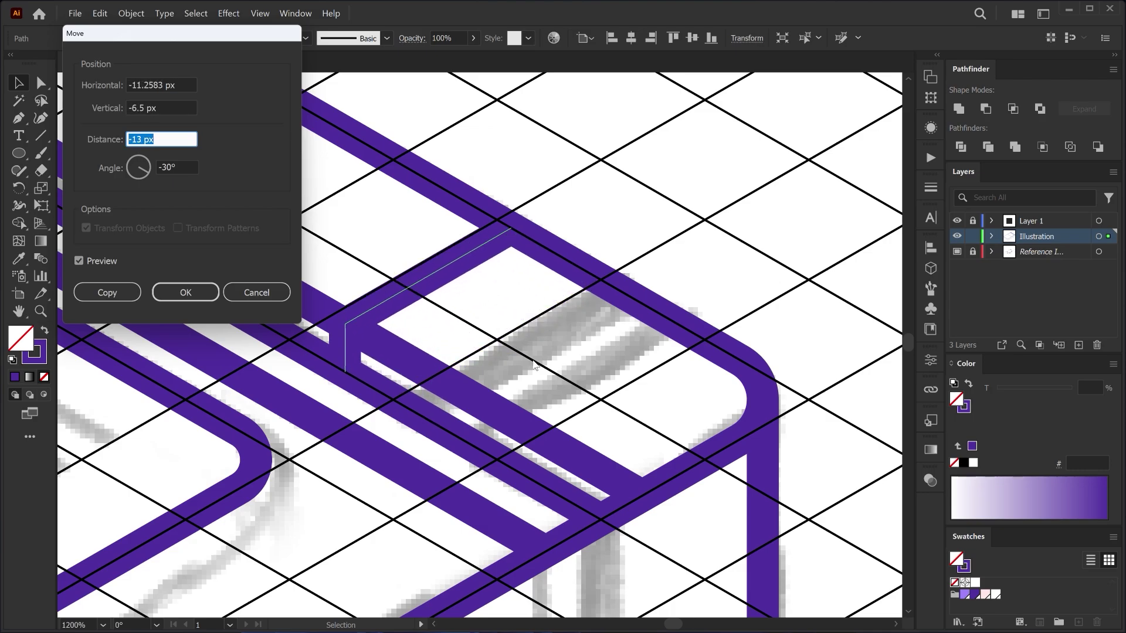
key("Down")
left_click(122, 290)
Add a reversed copy of the just-copied bent line to enclose the near notch's side wall.
right_click(438, 271)
key("Escape")
right_click(439, 271)
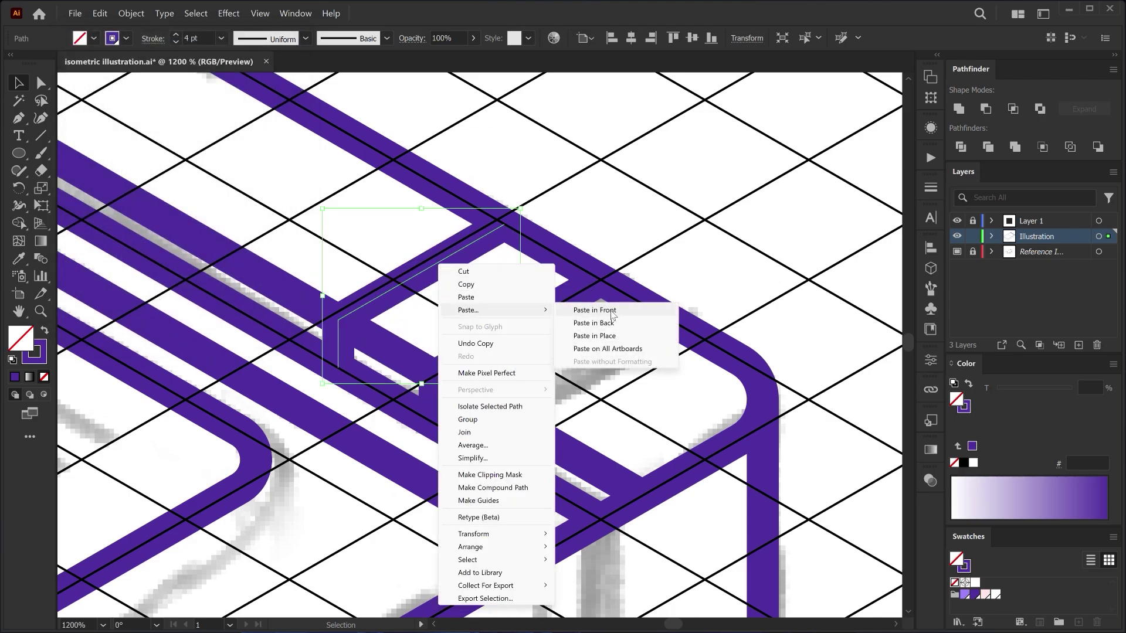
key("Escape")
left_click_drag(525, 204, 354, 379)
Draw a line from the near notch's lower corner, rotate it -30° about that corner and shorten it to end on the adjacent bent line.
left_click(17, 119)
left_click(504, 272)
left_click(606, 272)
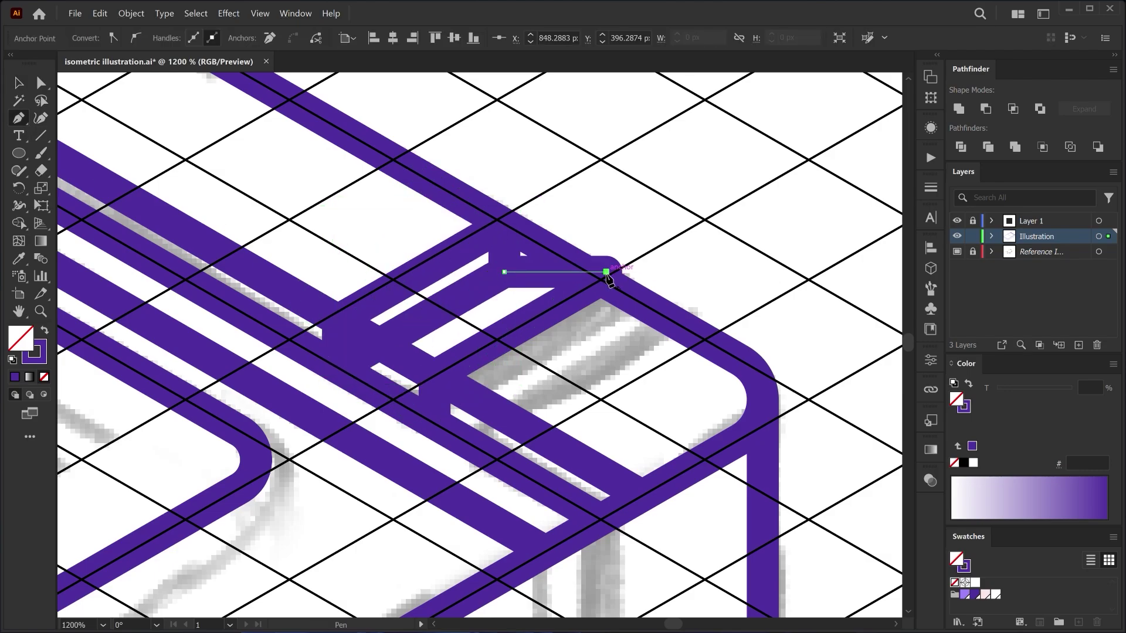
left_click(504, 272, "alt")
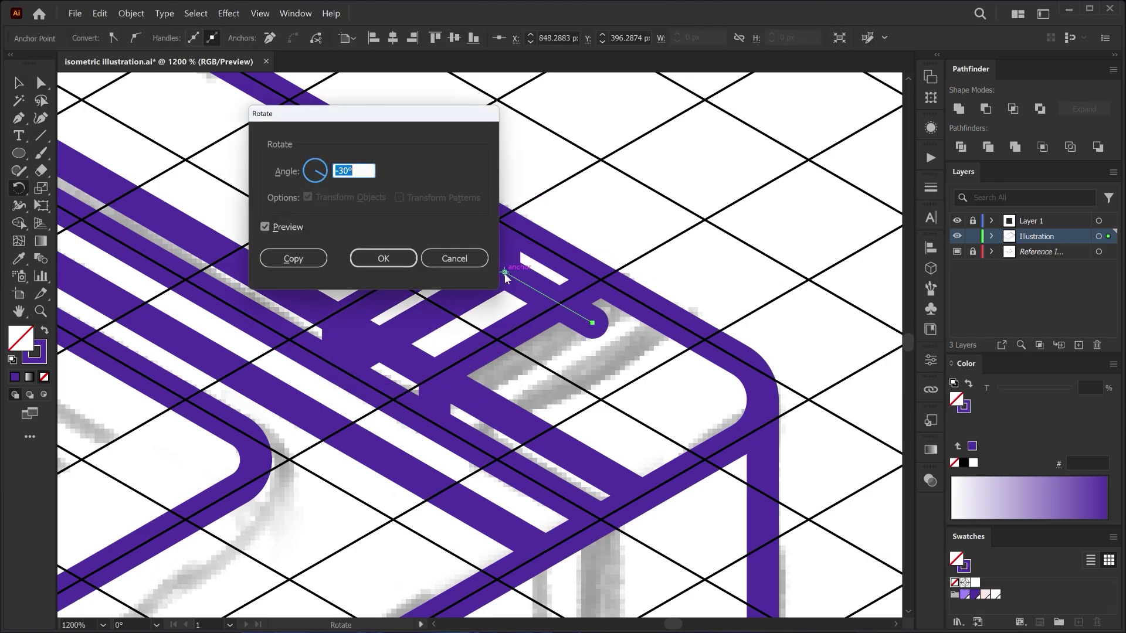
left_click(367, 264)
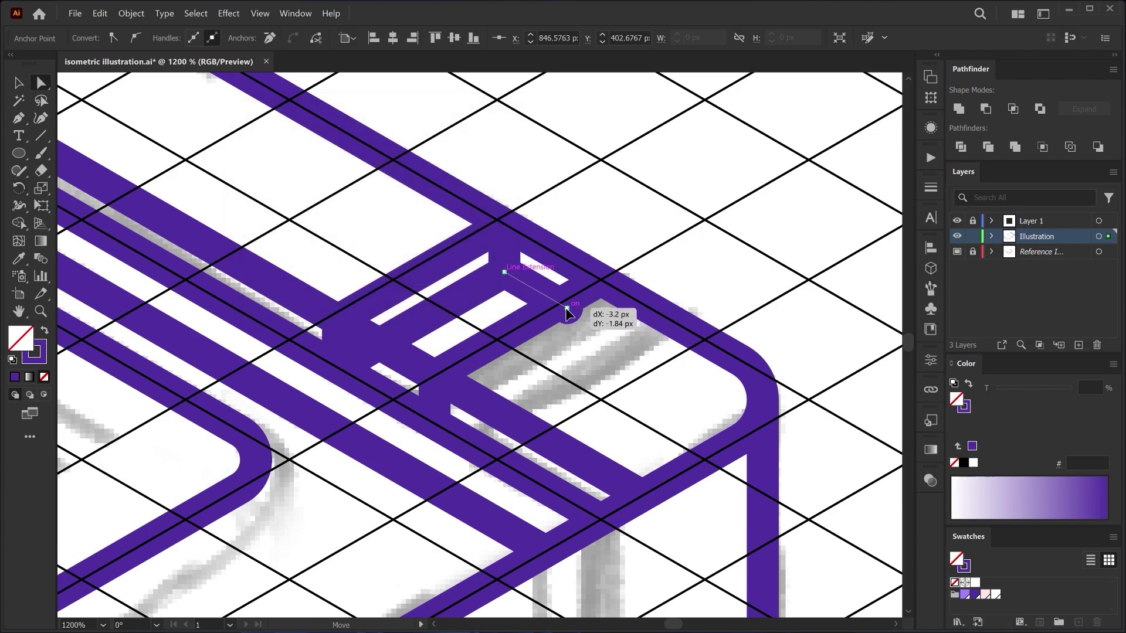
key("Delete")
left_click(19, 83)
Draw three vertical lines down the side face, continuing the three groove lines to the body's lower edge.
scroll(503, 265, "down", 3)
left_click_drag(558, 409, 544, 266)
scroll(521, 316, "up", 1)
left_click(539, 144)
left_click(535, 445)
left_click(493, 455)
left_click(519, 148)
left_click(520, 450)
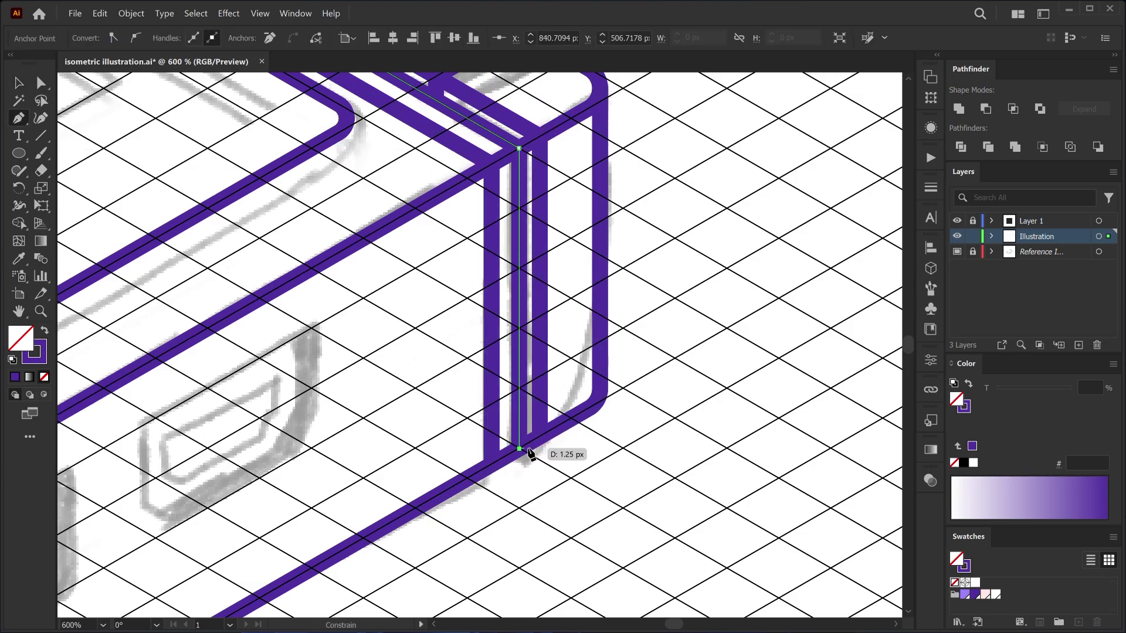
From the lower end of the side groove's outermost vertical line, draw a short line, rotate it -30° and shorten it into the groove.
scroll(502, 448, "up", 3)
left_click(484, 464)
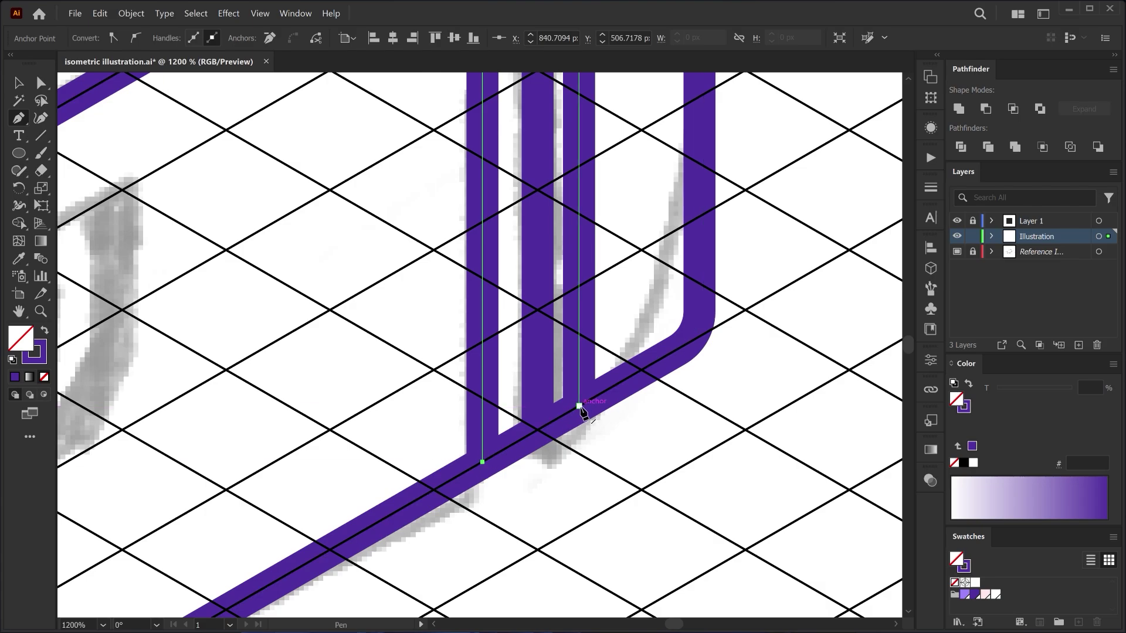
left_click(505, 405)
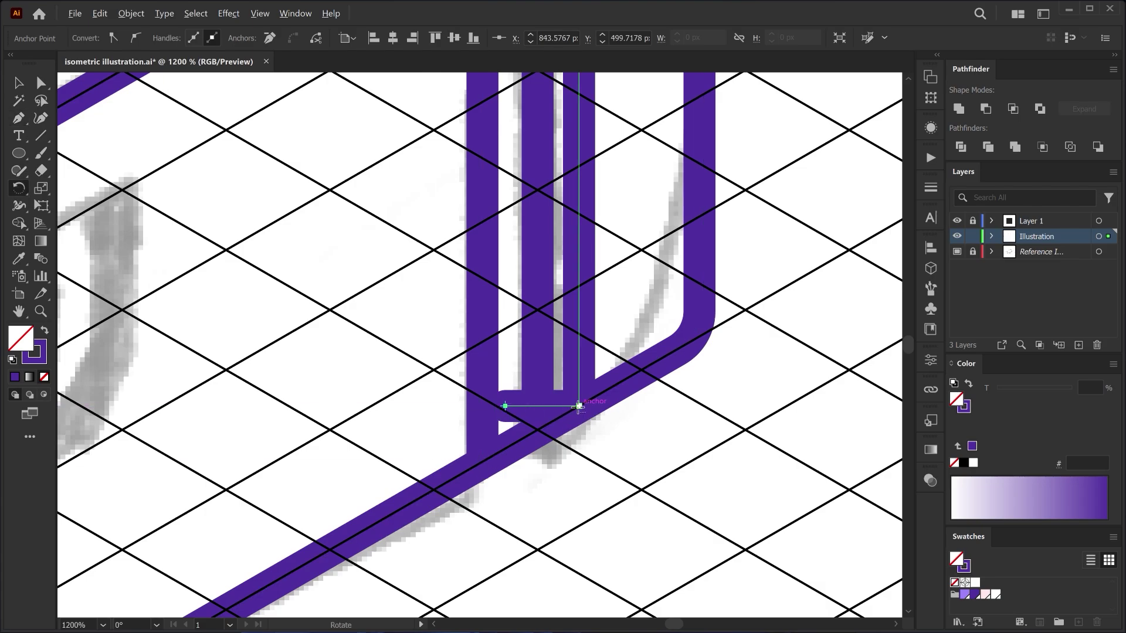
left_click(579, 406, "alt")
key("Return")
key("a")
left_click_drag(515, 370, 537, 382)
Continue from the short line's end with a segment angled down along the grid, ending on the side groove's innermost vertical line.
key("p")
left_click(538, 382)
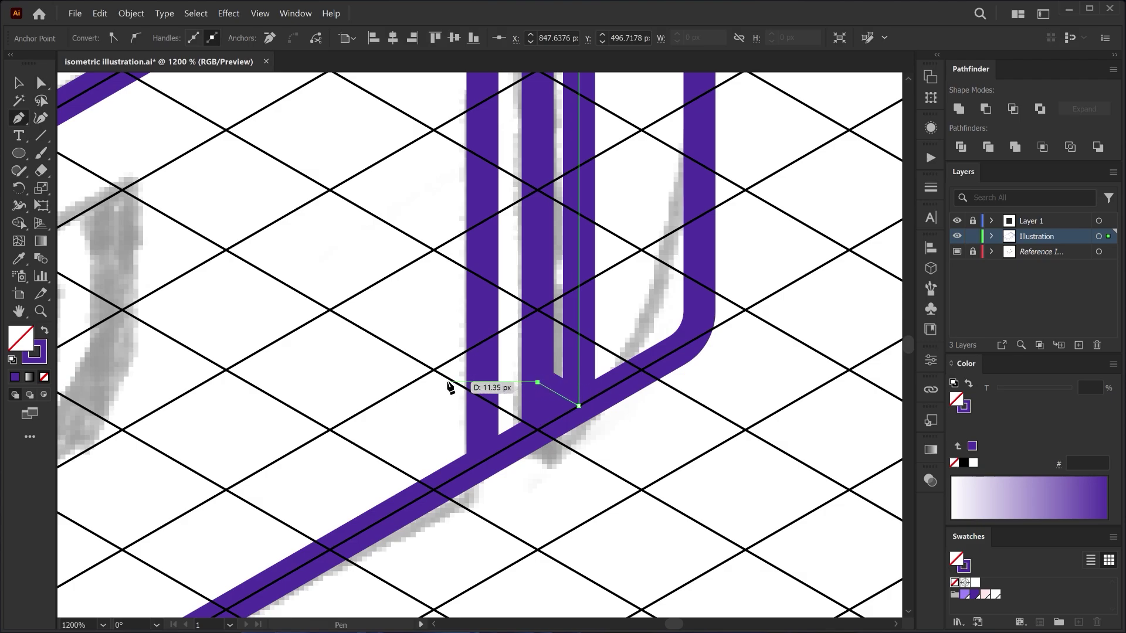
left_click(449, 382)
left_click(538, 382, "alt")
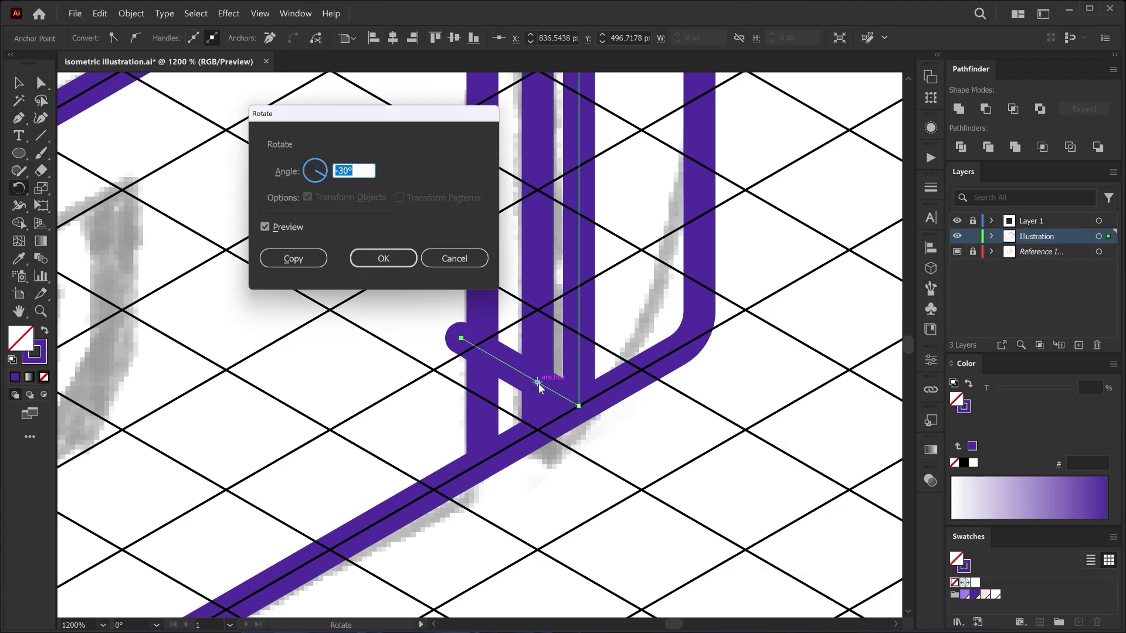
left_click(357, 258)
key("a")
left_click_drag(461, 426, 482, 414)
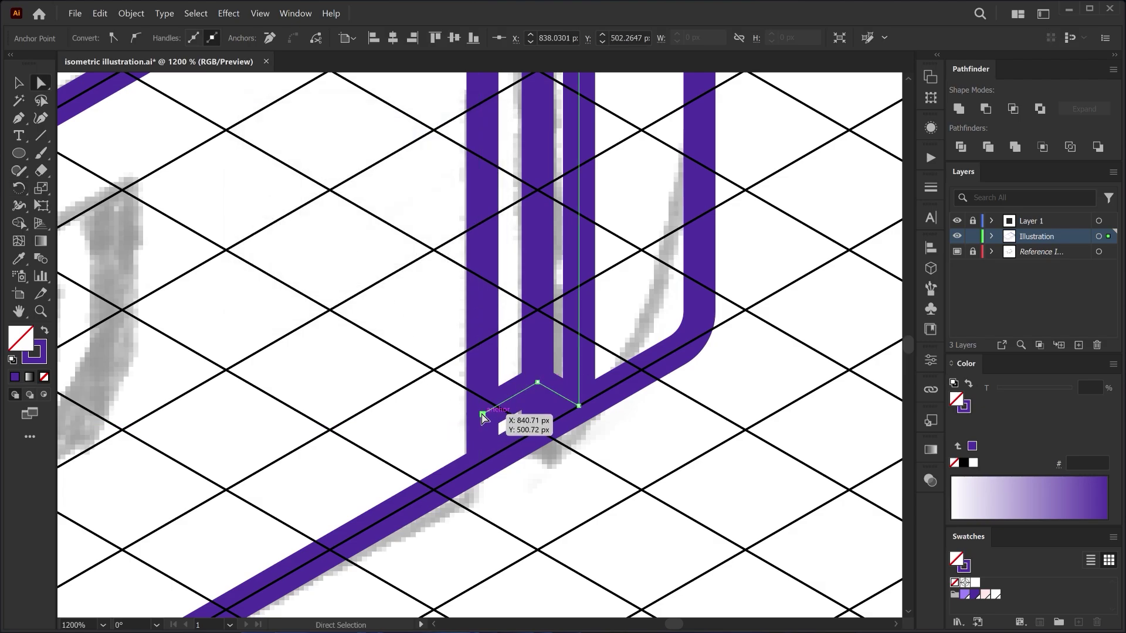
left_click(653, 465)
At the groove's far end, draw a short vertical drop from the outermost groove line, followed by a horizontal segment toward the screen side.
scroll(653, 465, "down", 3)
left_click_drag(322, 163, 731, 565)
scroll(265, 213, "up", 4)
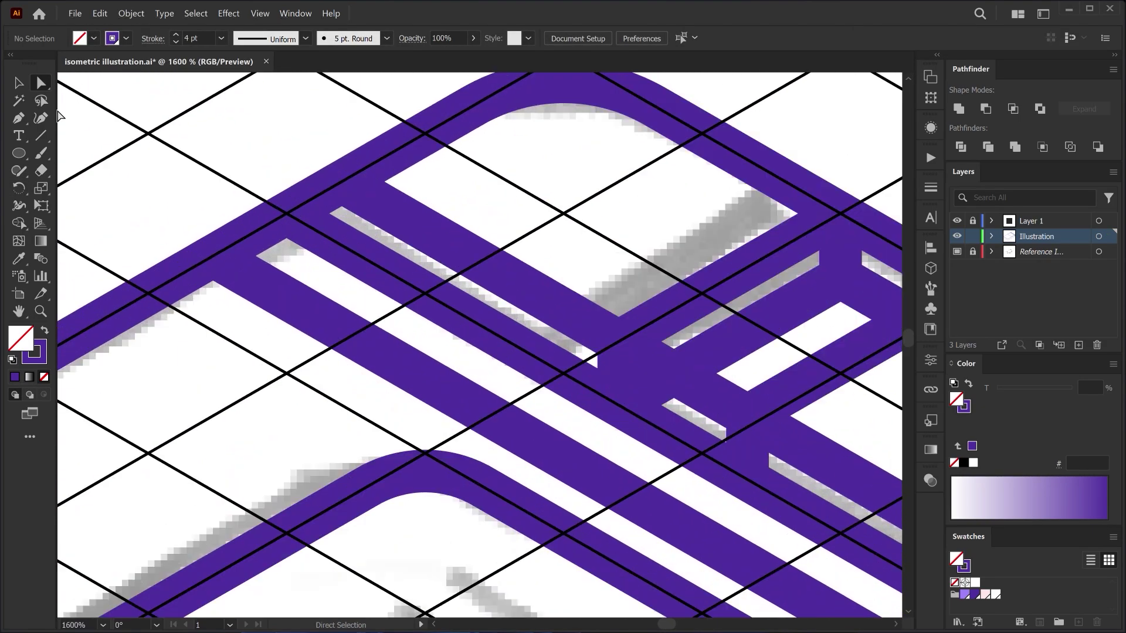
left_click(342, 181)
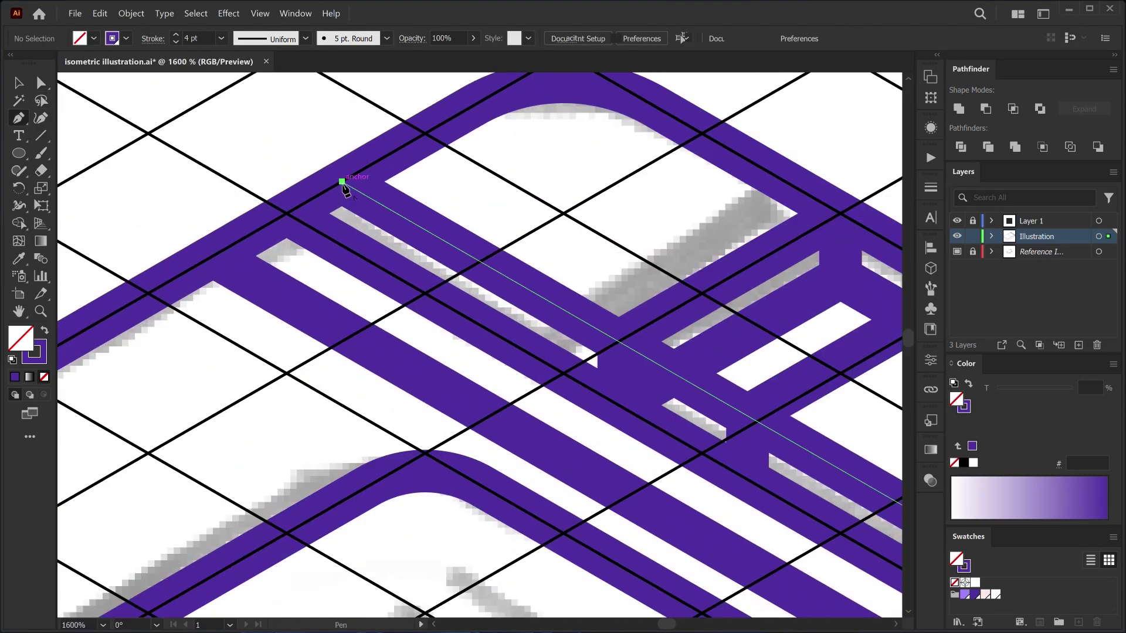
left_click(342, 245)
left_click(205, 245)
Rotate the horizontal segment about its corner to follow the grid and shorten it to end on the groove's inner line.
key("r")
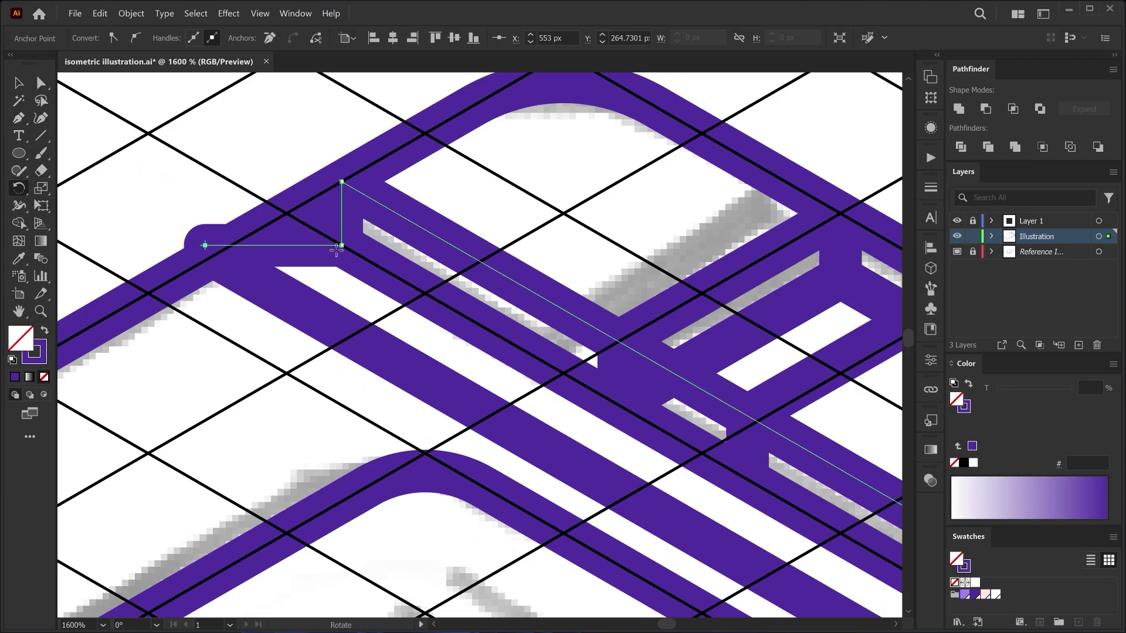
left_click(342, 245, "alt")
left_click(383, 258)
key("a")
left_click_drag(223, 314, 269, 288)
left_click(90, 80)
left_click(19, 83)
scroll(265, 227, "down", 6)
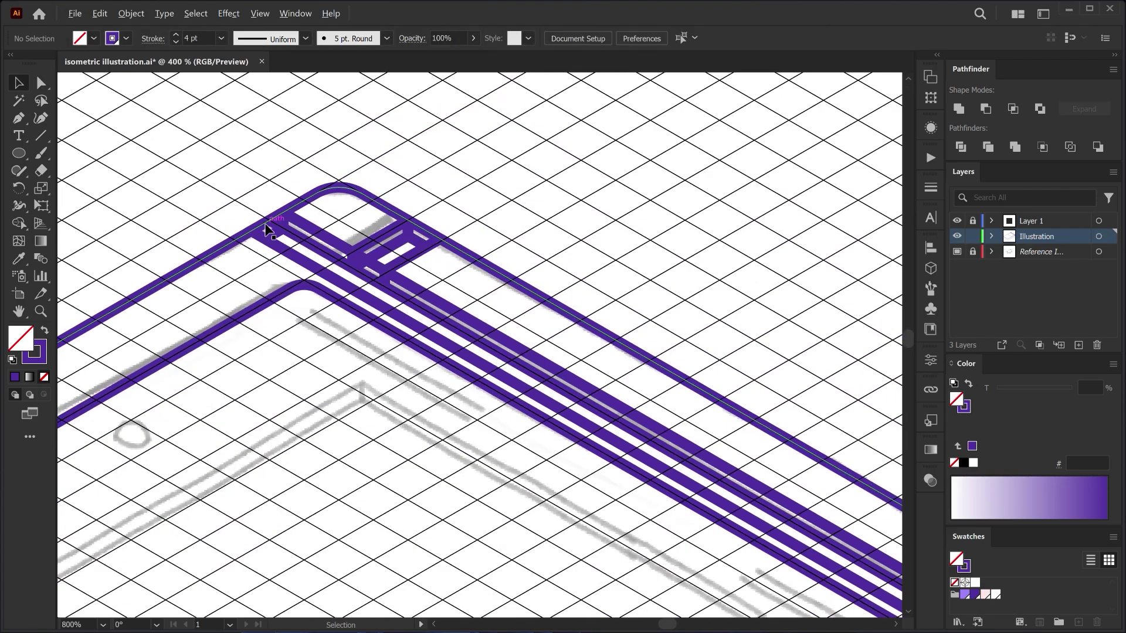
Clean up the overlapping line segments at the top groove's far end and its notch with Shape Builder on all artwork.
key("ctrl+a")
left_click(18, 223)
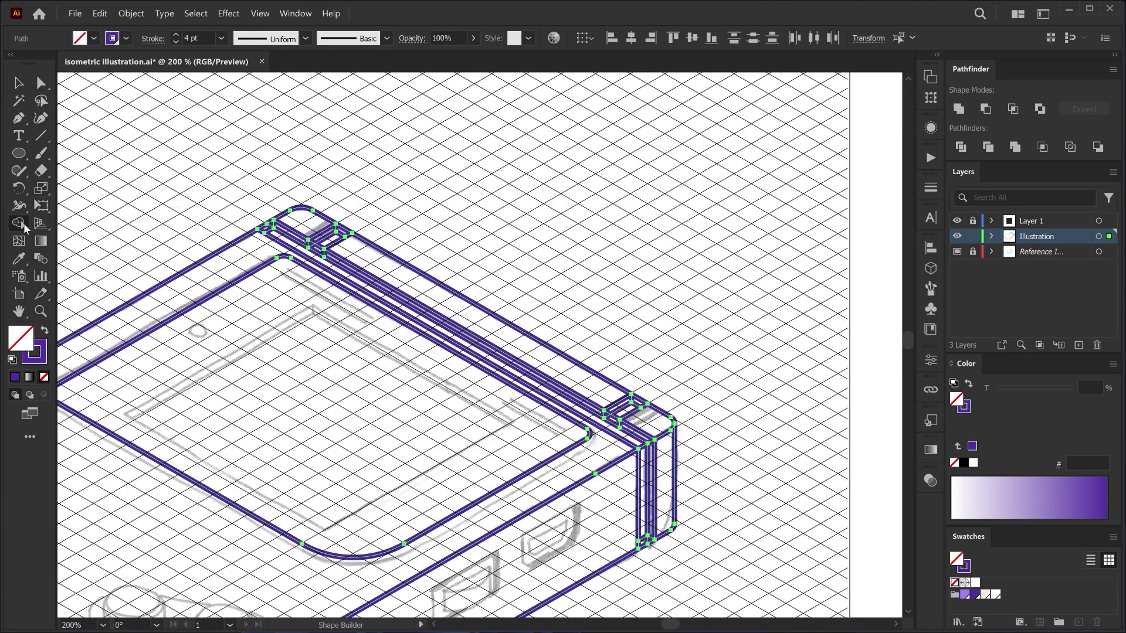
scroll(319, 220, "up", 5)
mouse_move(272, 267)
left_mouse_down()
mouse_move(173, 335)
mouse_move(199, 402)
left_mouse_up()
scroll(346, 302, "down", 1)
left_click_drag(189, 259, 403, 243)
left_click_drag(266, 209, 281, 232)
Clean up the overlapping segments at the groove's near notch and the side groove's lower end with Shape Builder.
left_click_drag(554, 315, 263, 147)
mouse_move(762, 428)
left_mouse_down()
mouse_move(526, 277)
mouse_move(204, 129)
left_mouse_up()
left_click_drag(707, 326, 668, 362)
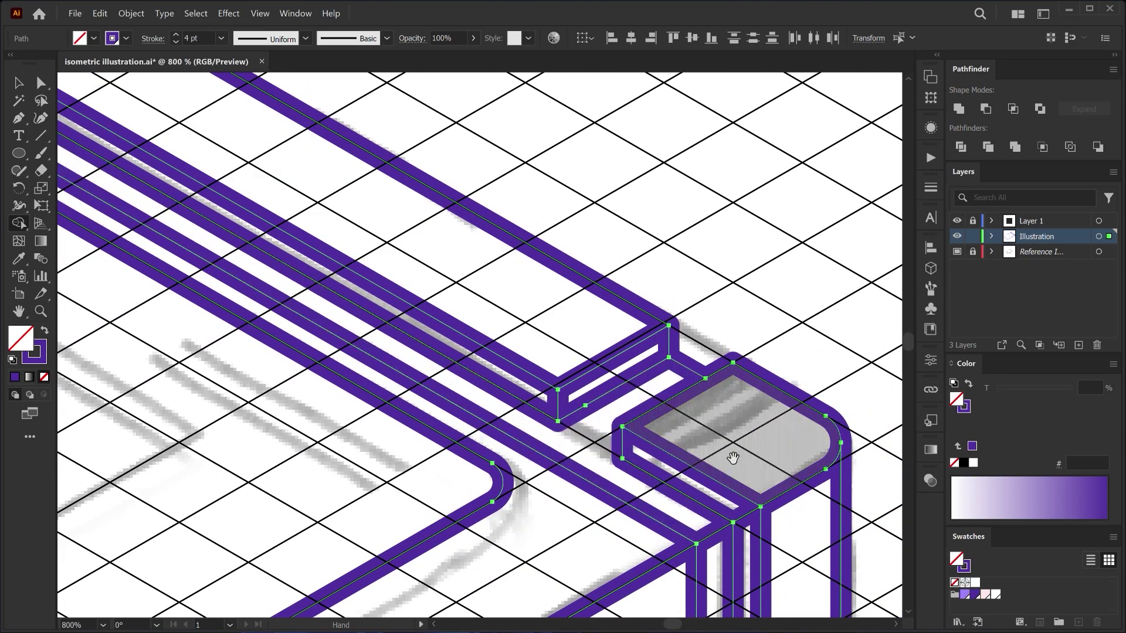
scroll(704, 458, "down", 5)
scroll(703, 457, "right", 4)
left_click_drag(474, 522, 452, 561)
left_click(635, 556, "ctrl")
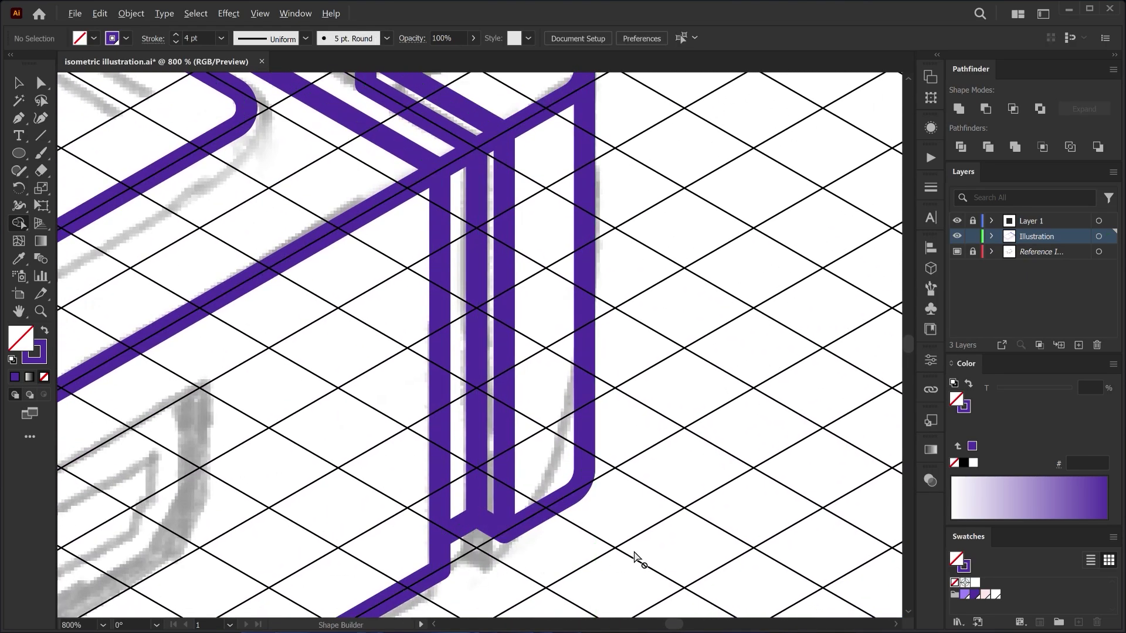
Draw a closed four-cornered screen outline along the isometric grid over the sketched inner display with the Pen tool.
scroll(640, 557, "down", 4)
left_click_drag(608, 436, 648, 372)
scroll(443, 169, "up", 1)
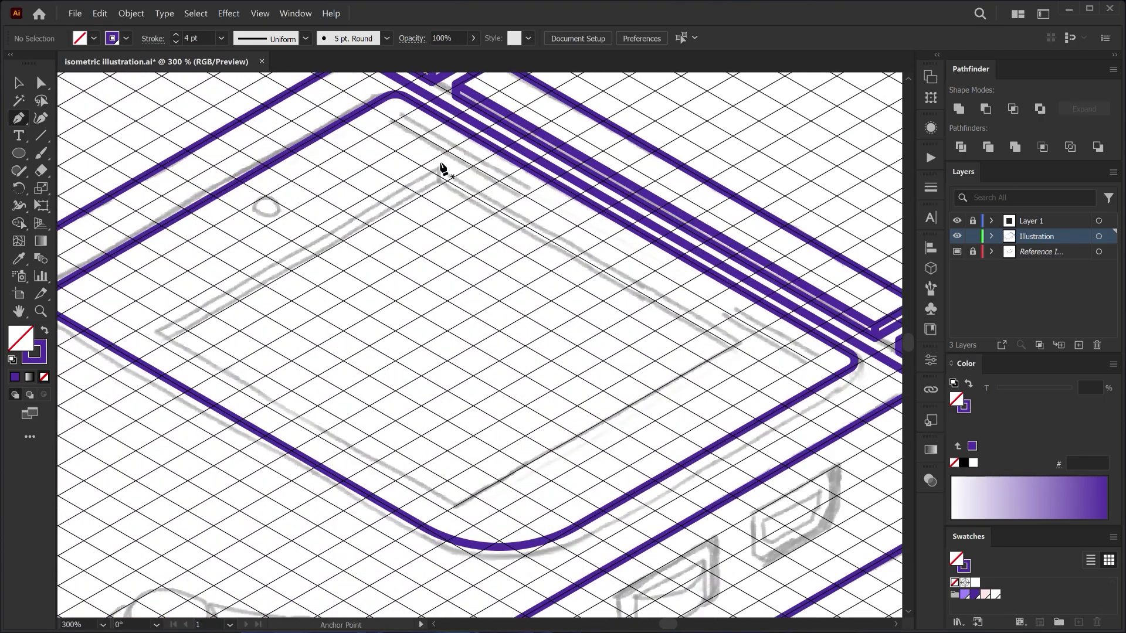
left_click(421, 166)
left_click(733, 346)
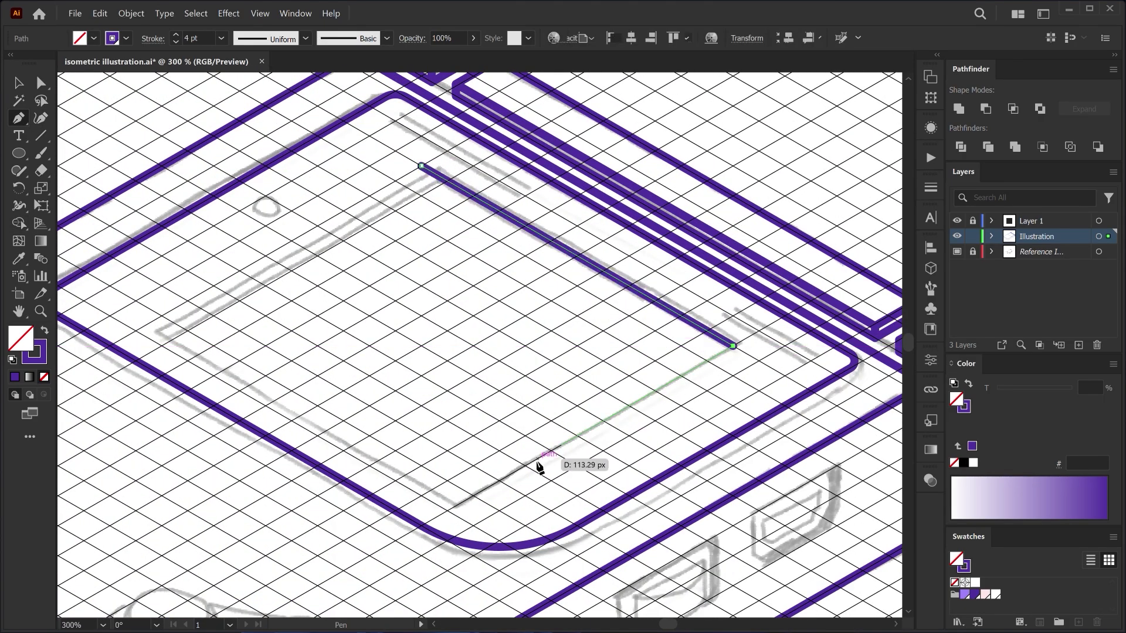
left_click(473, 496)
left_click(161, 316)
left_click(421, 166)
Move the lower-left edge of the screen outline by a distance of -8 px at an angle of 30°.
key("a")
key("v")
key("Return")
type("0")
key("Tab")
type("0")
key("Tab")
key("Tab")
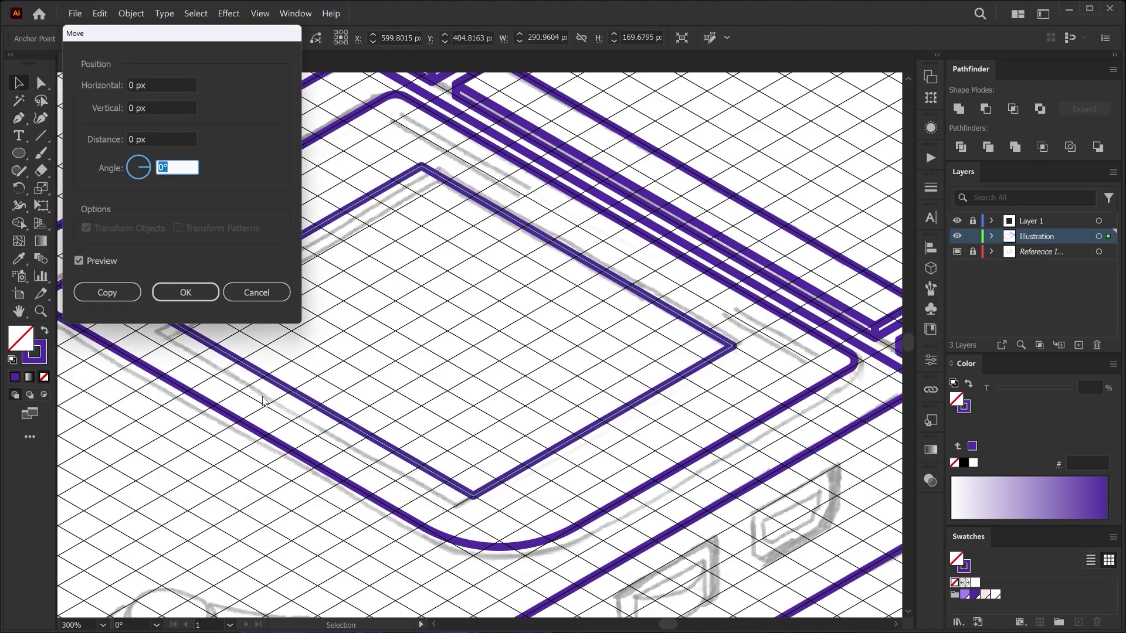
type("30")
key("shift+Tab")
key("Down")
key("Down")
key("Down")
key("Down")
key("Down")
key("Down")
key("Down")
key("Down")
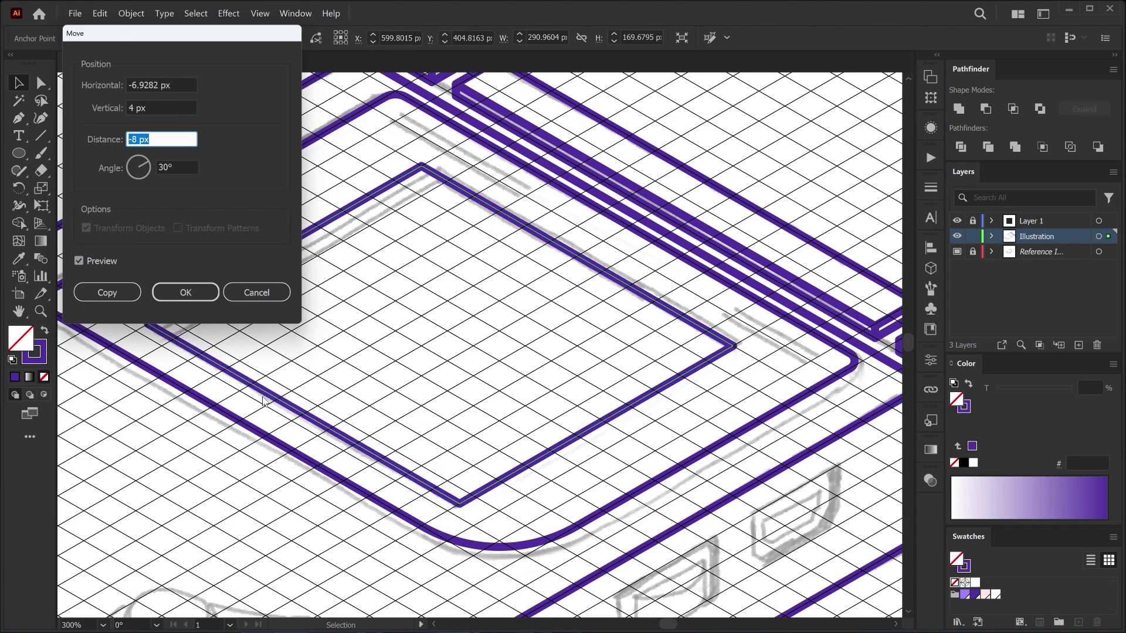
key("Return")
Duplicate the screen outline slightly lower and join the two upper corners with a short vertical line.
left_click_drag(493, 297, 494, 298)
key("ctrl+s")
left_click_drag(452, 188, 453, 196)
key("p")
left_click(421, 165)
left_click(421, 179)
Trim the lower copy's overhang outside the screen outline with Shape Builder, leaving a recessed display edge.
left_click(19, 83)
left_click_drag(365, 163, 470, 224)
left_click(19, 224)
left_click(198, 358, "alt")
left_click(361, 236)
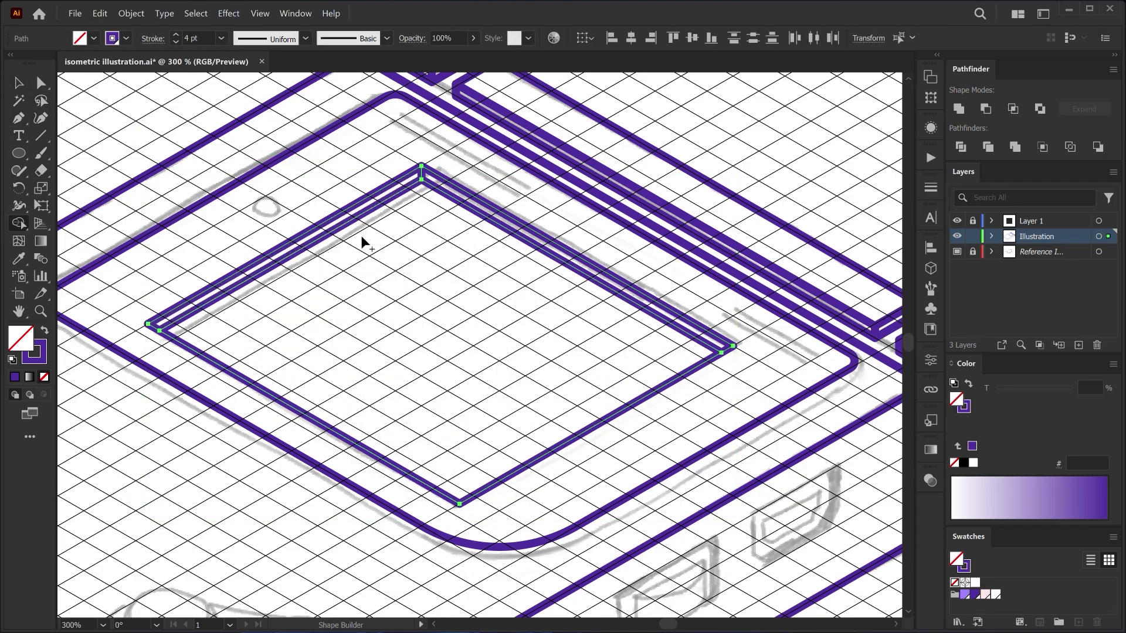
key("v")
left_click(434, 260)
Draw a horizontal rectangle beside the D-pad sketch, rotate a copy 90° across it and unite both into a cross.
scroll(434, 260, "down", 3)
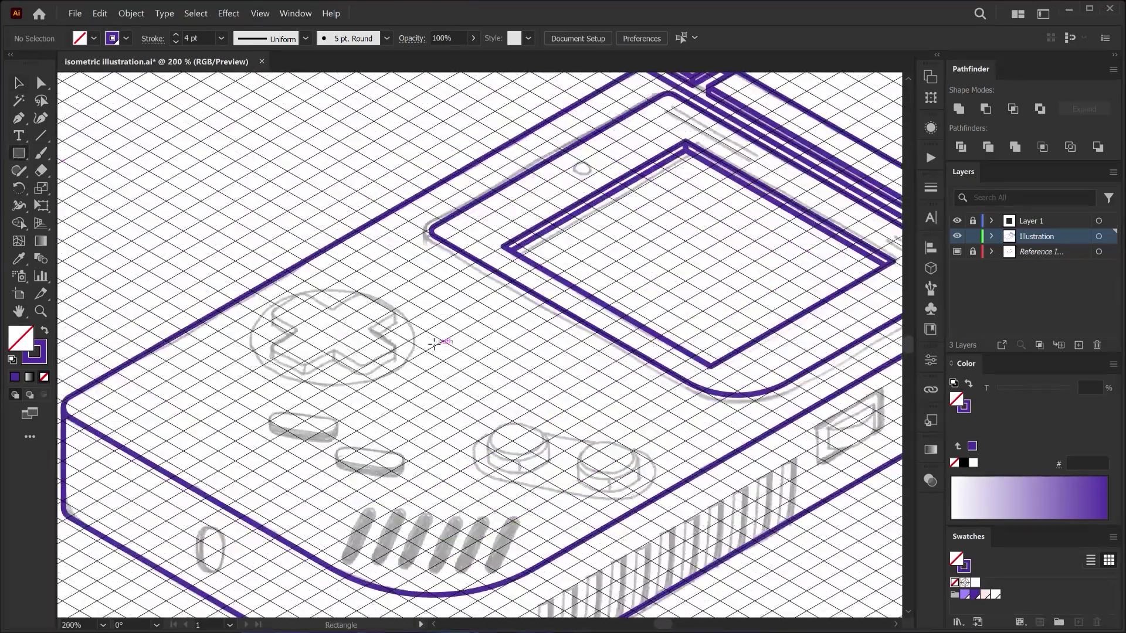
left_click_drag(434, 343, 572, 394)
key("v")
left_click_drag(581, 342, 515, 397)
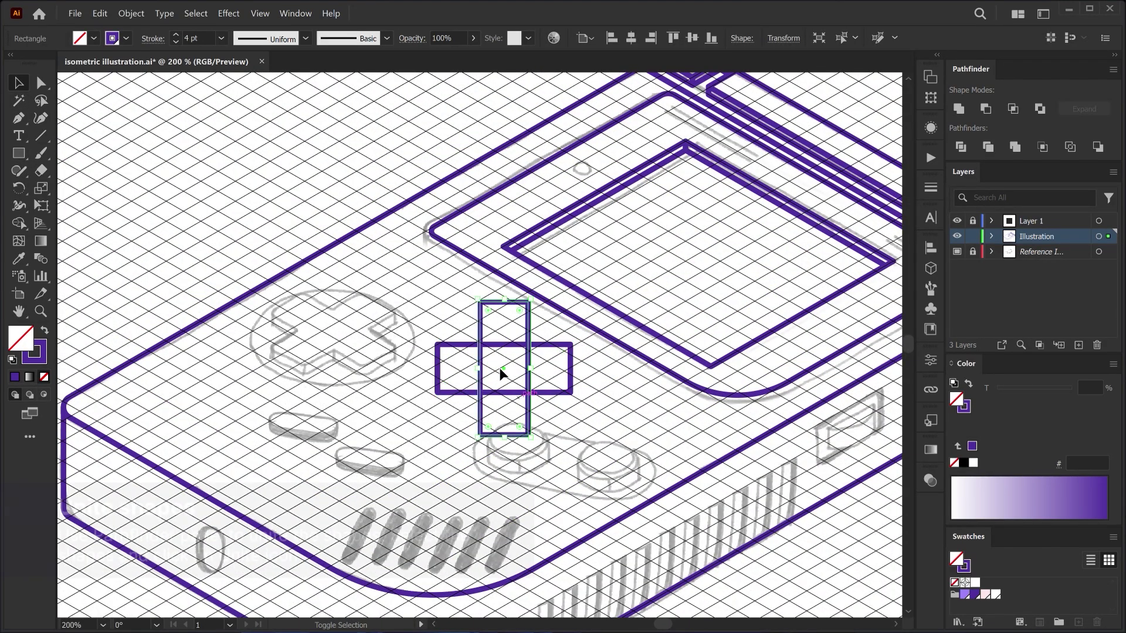
left_click(526, 393, "shift")
left_click(961, 109)
Round all the corners of the united cross slightly.
left_click(39, 88)
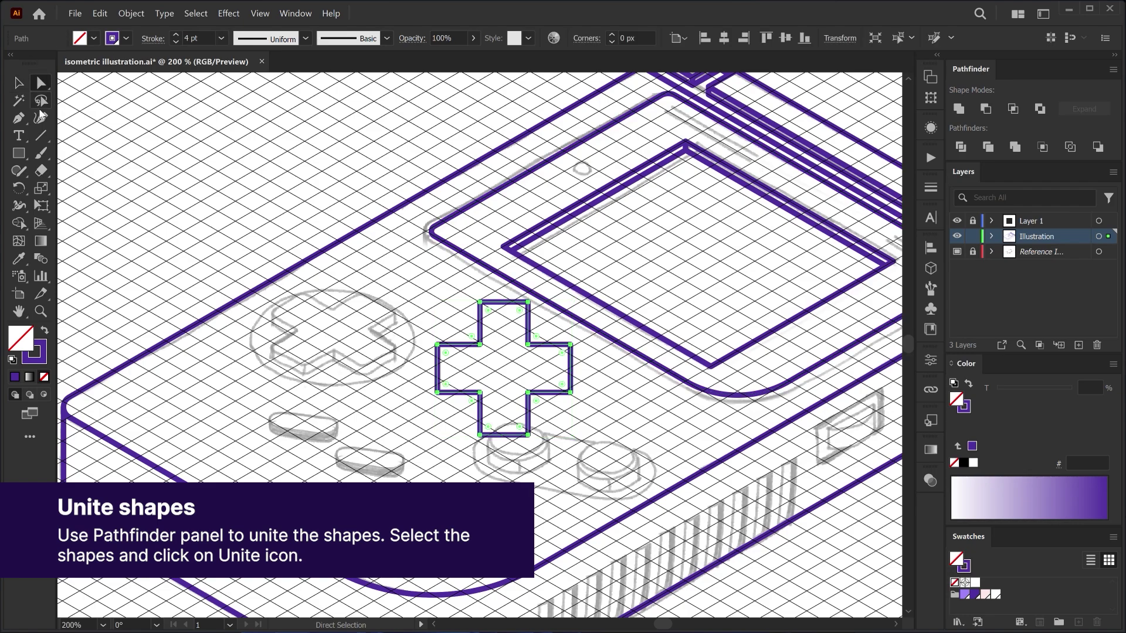
left_click_drag(487, 314, 499, 324)
key("v")
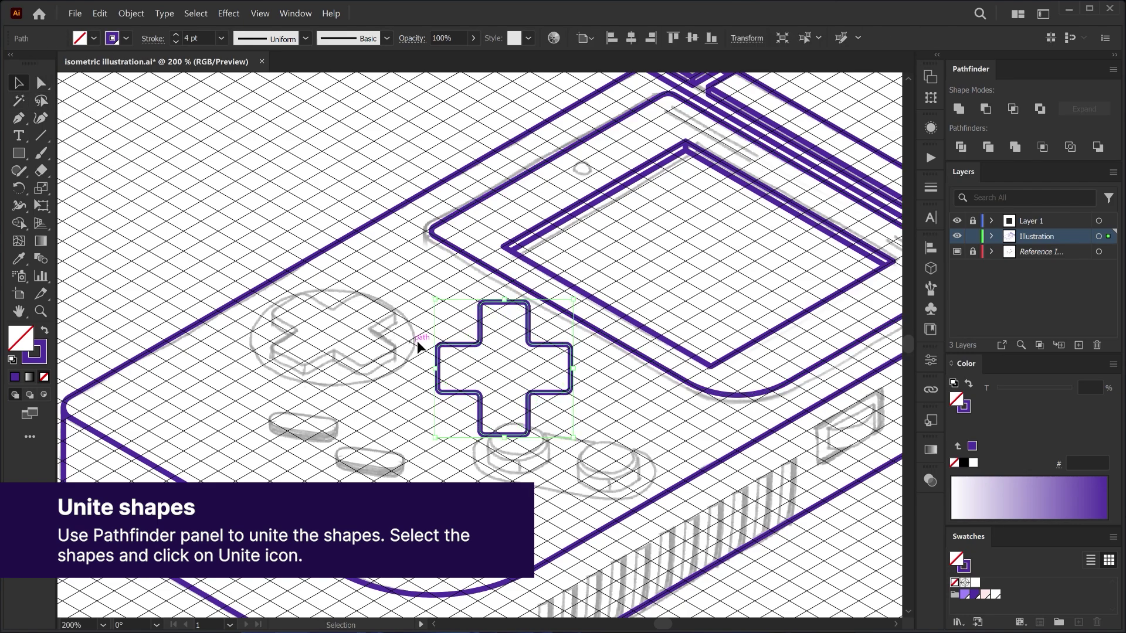
Draw a circle around the cross and align both shapes to a common centre.
left_click_drag(18, 153, 75, 189)
mouse_move(505, 367)
left_mouse_down()
mouse_move(548, 376)
mouse_move(595, 413)
left_mouse_up()
left_click(19, 83)
left_click_drag(504, 276, 504, 281)
left_click_drag(439, 297, 489, 347)
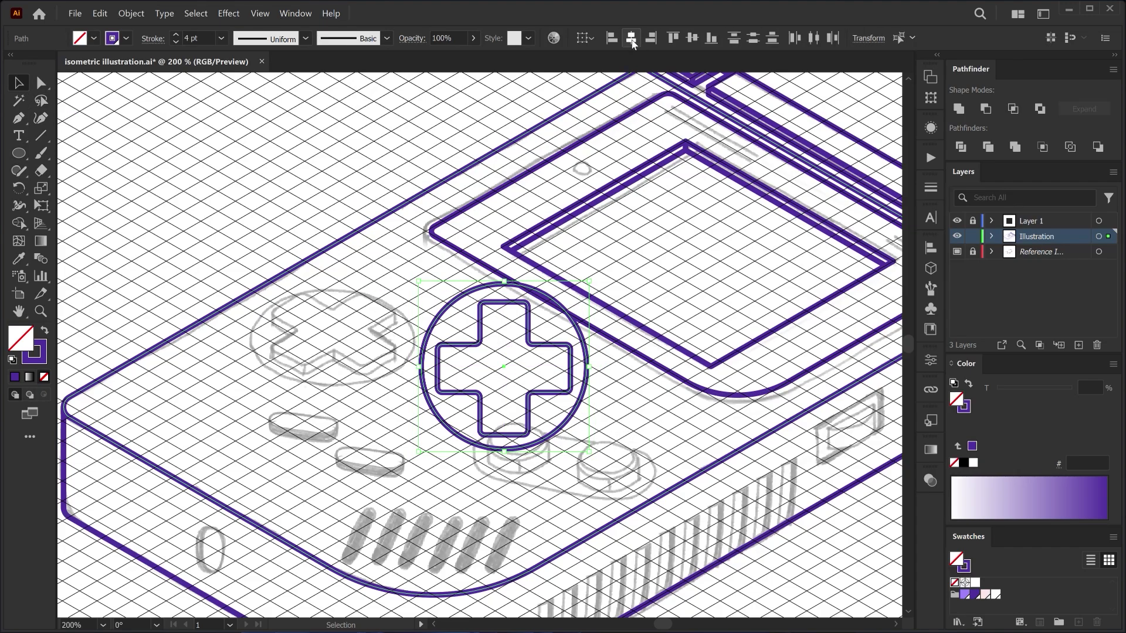
left_click(691, 38)
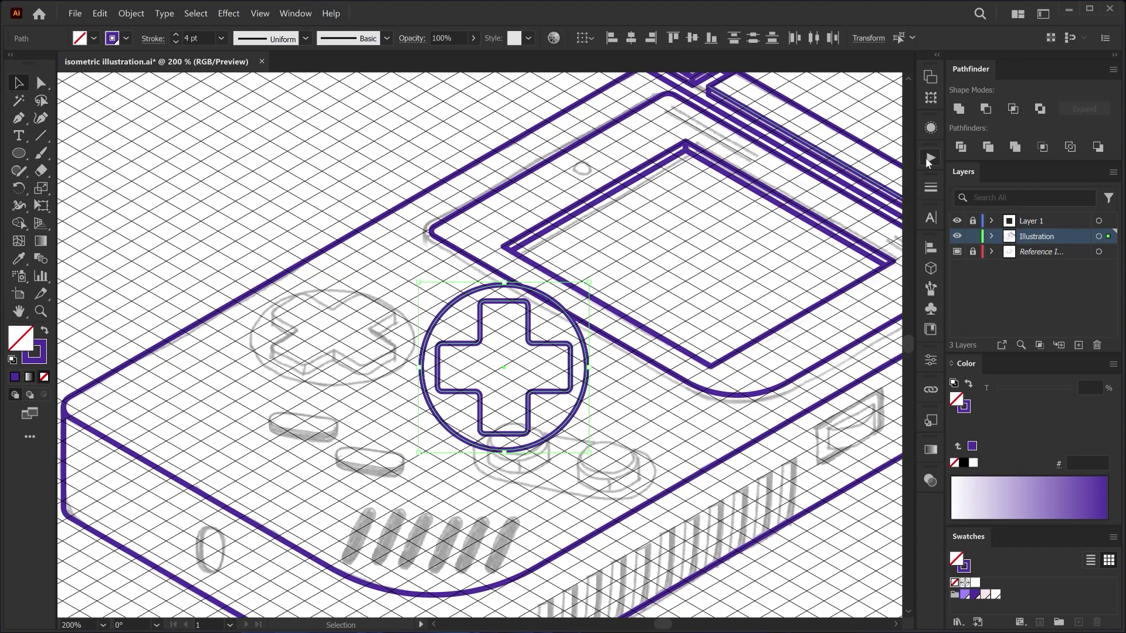
Run the Top Facing isometric action on the cross and circle and place them over the D-pad sketch.
left_click(929, 159)
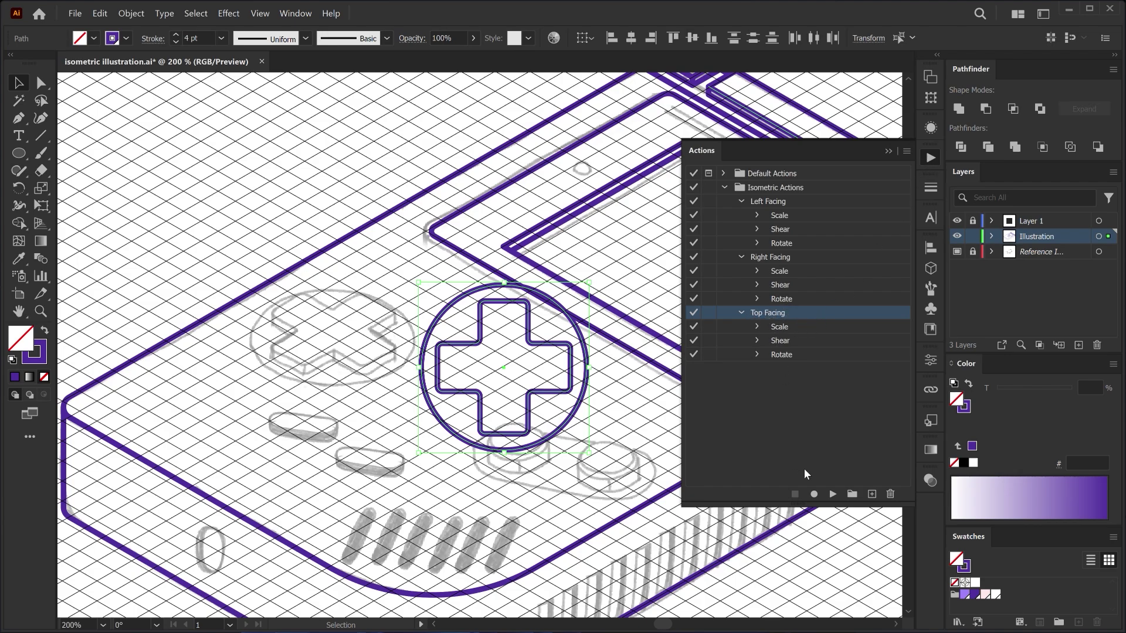
left_click(832, 494)
left_click(888, 151)
left_click_drag(564, 387, 396, 359)
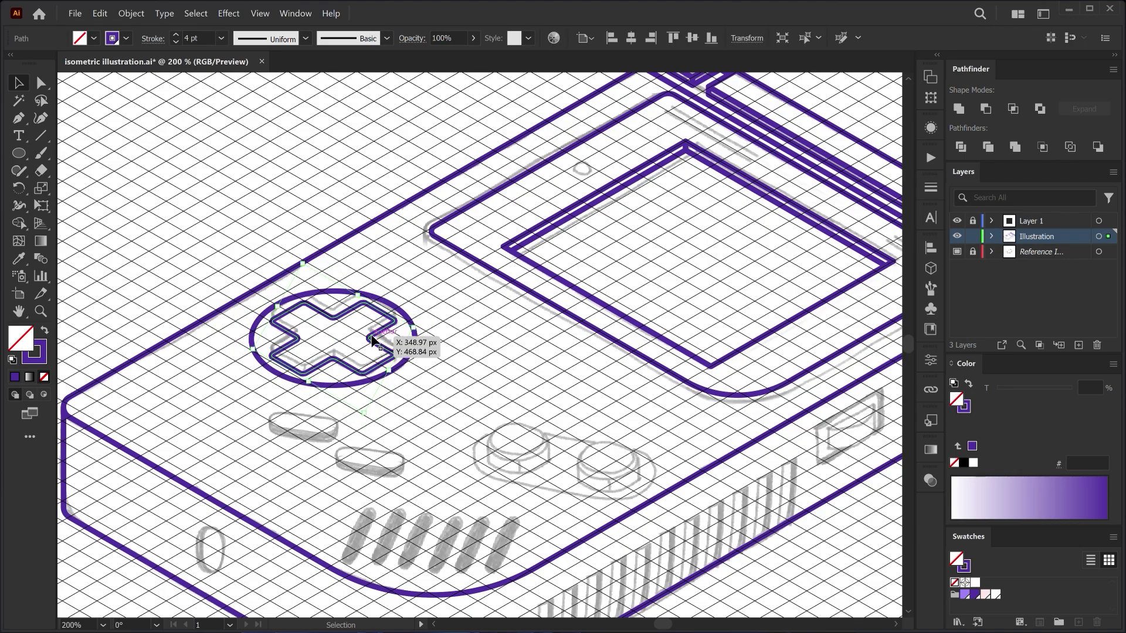
Duplicate the isometric cross slightly upward and join both copies with a vertical line at the lower-left arm's outer corner.
scroll(372, 338, "up", 1)
left_click_drag(370, 339, 371, 326)
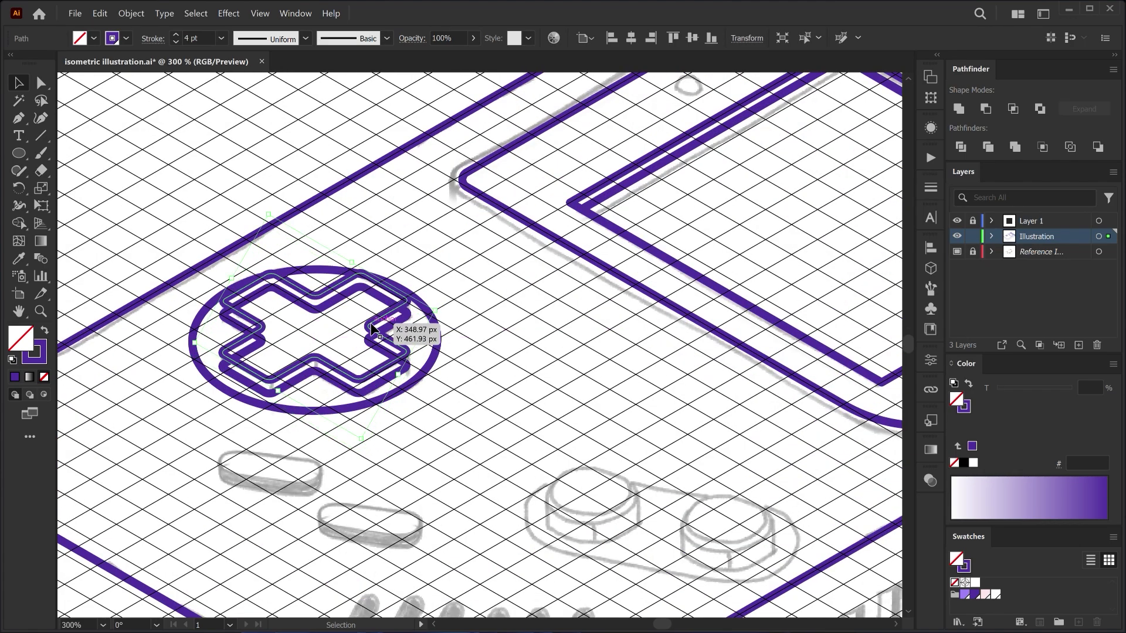
left_click(14, 117)
scroll(231, 313, "up", 3)
left_click_drag(210, 394, 271, 325)
key("ctrl+shift+a")
left_click(269, 350)
left_click_drag(269, 380, 269, 382)
left_click(269, 387)
key("Escape")
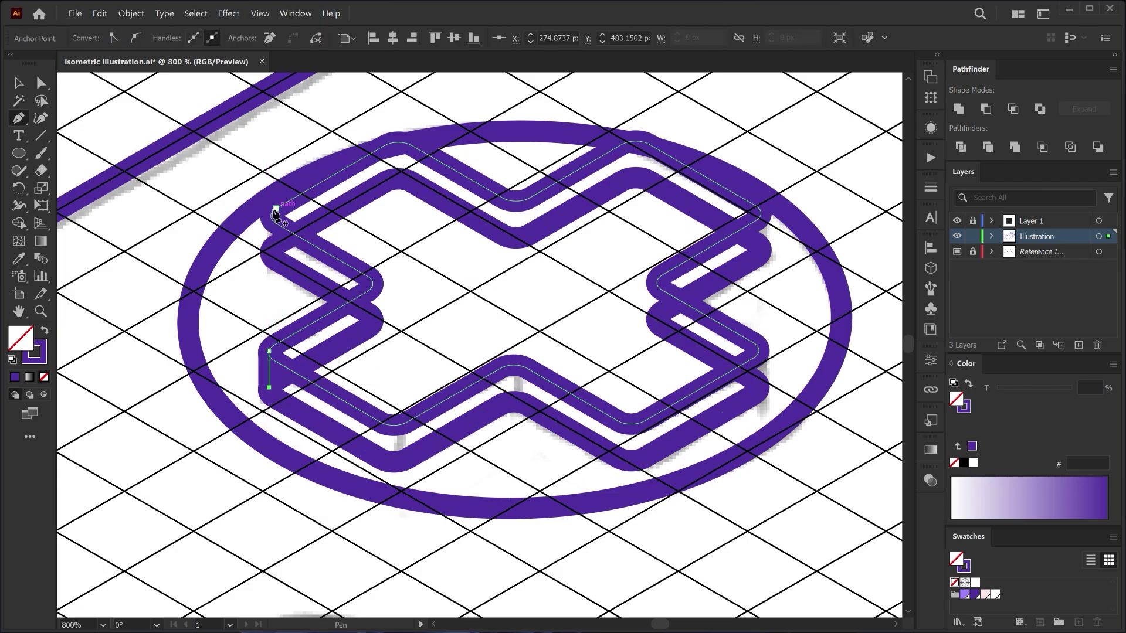
Draw vertical lines joining the two crosses at the upper-left, upper-right and lower-right arms' outer corners.
left_click(270, 216)
left_click(270, 253)
key("Escape")
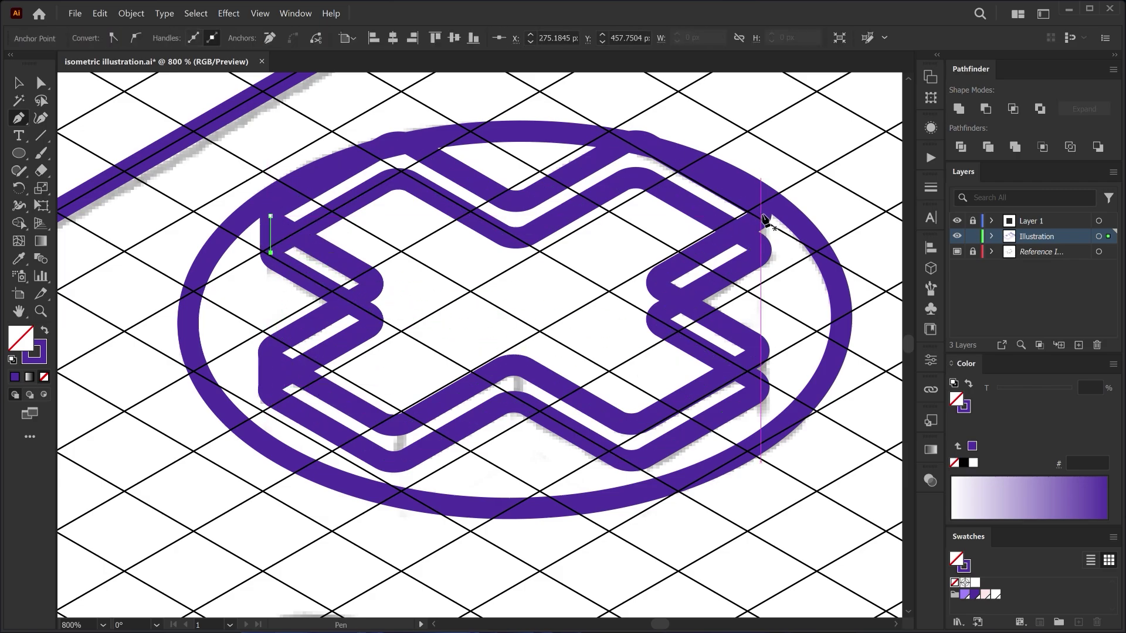
left_click(760, 213)
left_click(761, 250)
key("Escape")
left_click(759, 351)
left_click(759, 387)
Merge the crosses and connecting lines into a solid D-pad with Shape Builder and delete the hidden inner lines.
left_click(19, 83)
left_click(270, 235, "shift")
left_click(269, 370, "shift")
left_click(309, 383, "shift")
left_click_drag(762, 228, 748, 266)
left_click(18, 227)
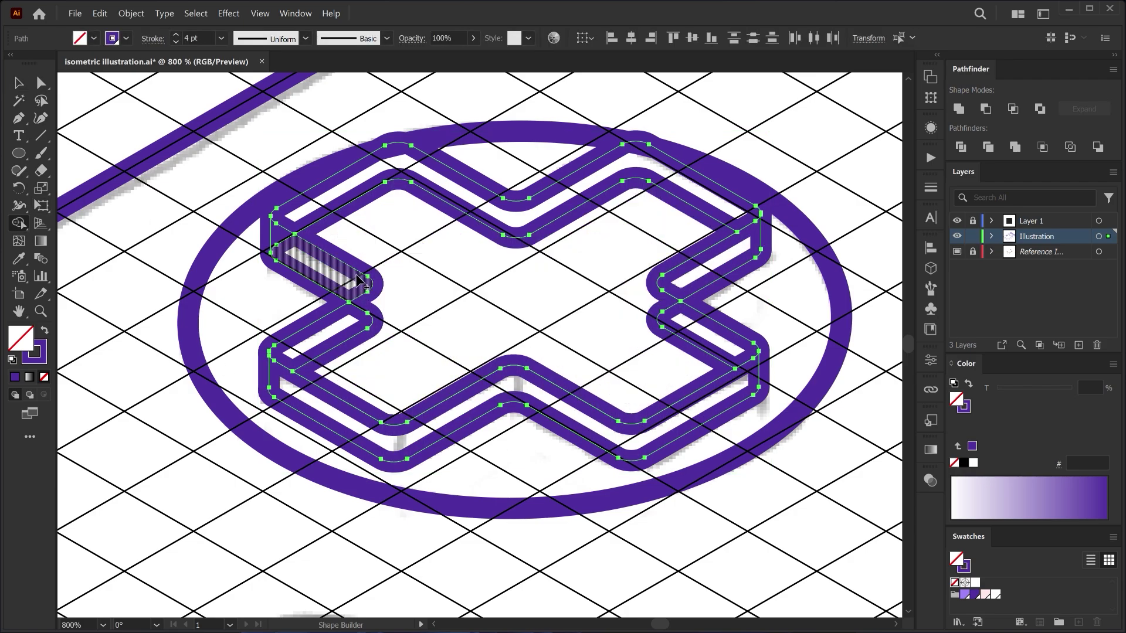
key("v")
left_click(353, 225)
left_click(430, 192)
key("Delete")
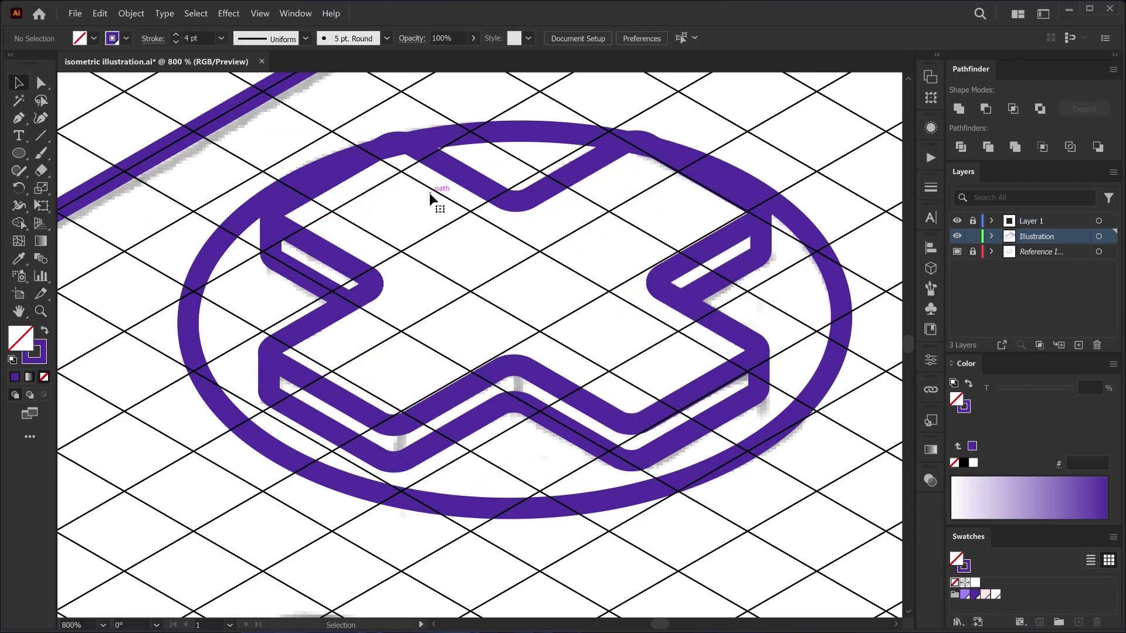
Draw a circle over the first sketched round button and convert it with the Top Facing isometric action.
scroll(353, 300, "down", 2)
left_click_drag(754, 458, 353, 300)
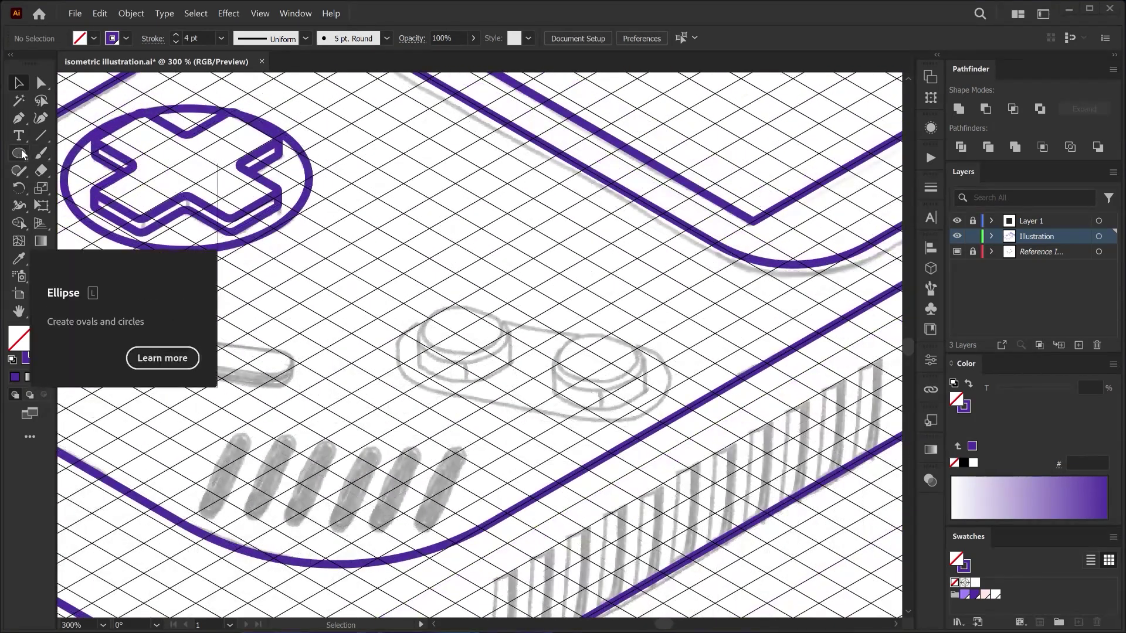
key("m")
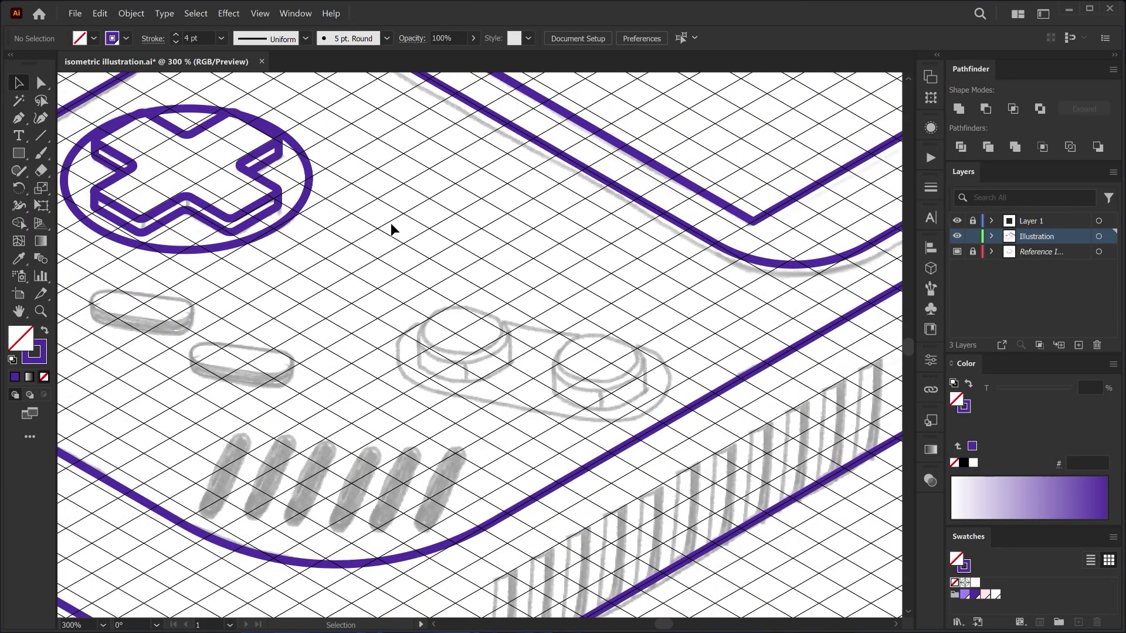
left_click_drag(461, 332, 508, 378)
left_click(931, 159)
left_click(833, 494)
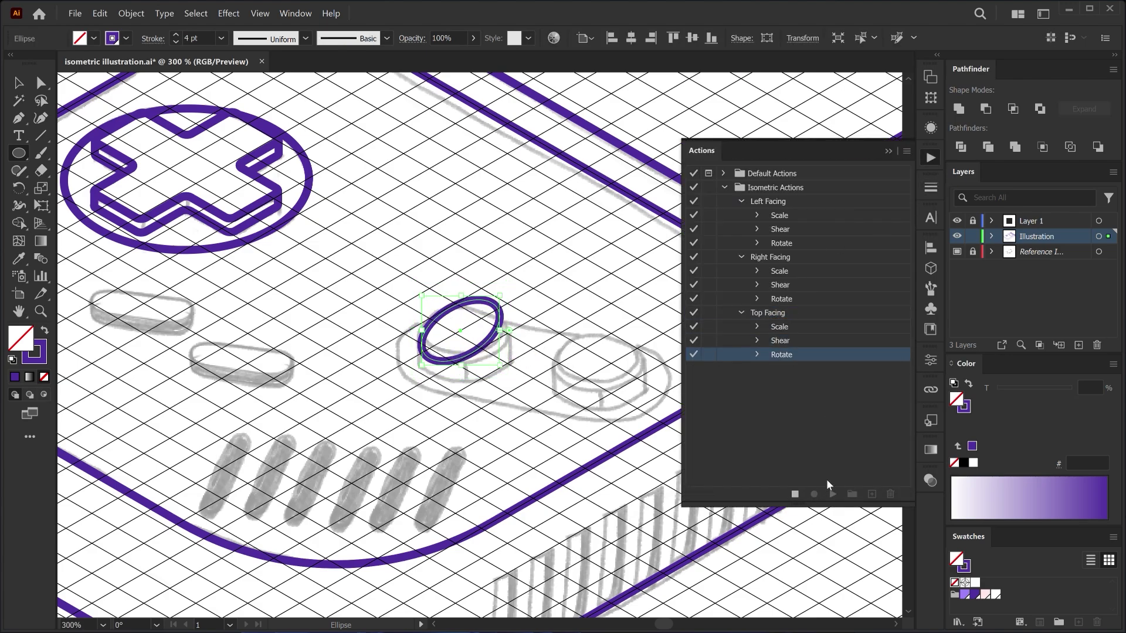
Stack ellipse copies with a smaller one on top to form the button, and draw vertical lines beside both sides.
mouse_move(484, 361)
left_mouse_down()
mouse_move(487, 385)
mouse_move(502, 352)
mouse_move(479, 347)
left_mouse_up()
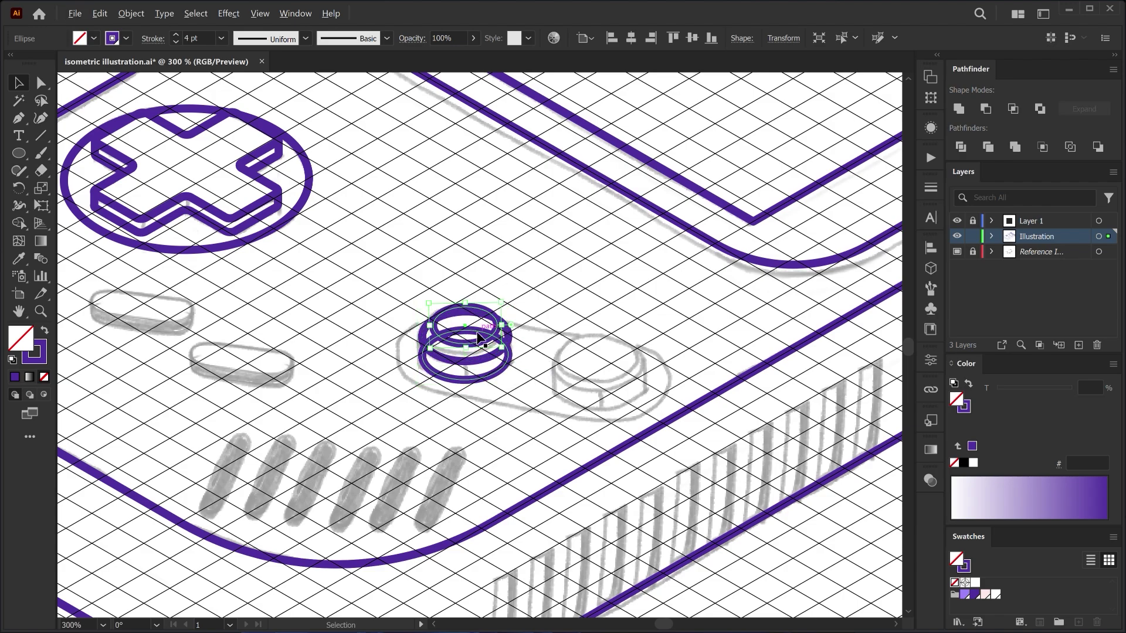
scroll(461, 353, "up", 2)
left_click_drag(533, 302, 541, 302)
key("p")
left_click(379, 283)
left_click(378, 389)
key("Escape")
left_click(566, 279)
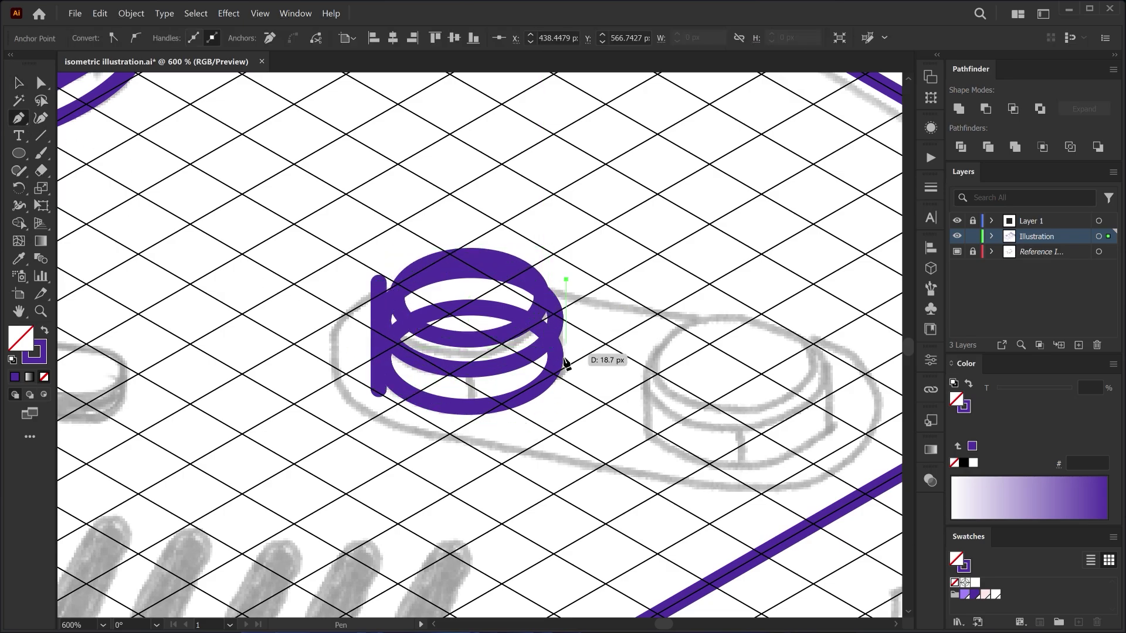
left_click(566, 390)
Align the two vertical lines flush with the left and right edges of the button's large ellipse.
left_click(19, 83)
left_click(560, 356)
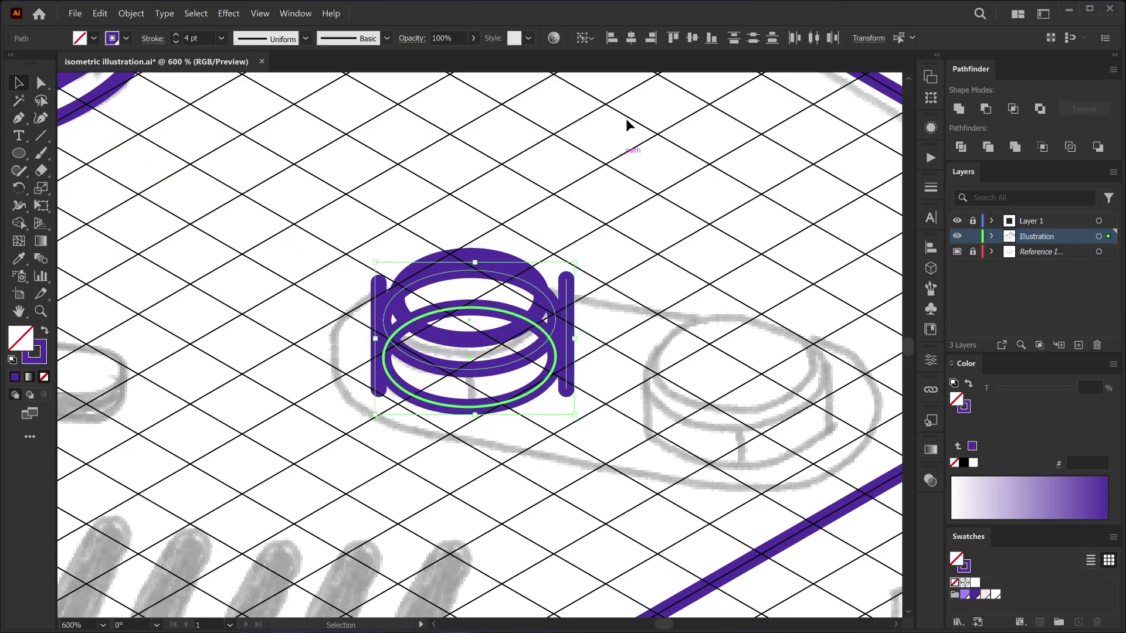
left_click(650, 38)
left_click(382, 359, "shift")
left_click(611, 38)
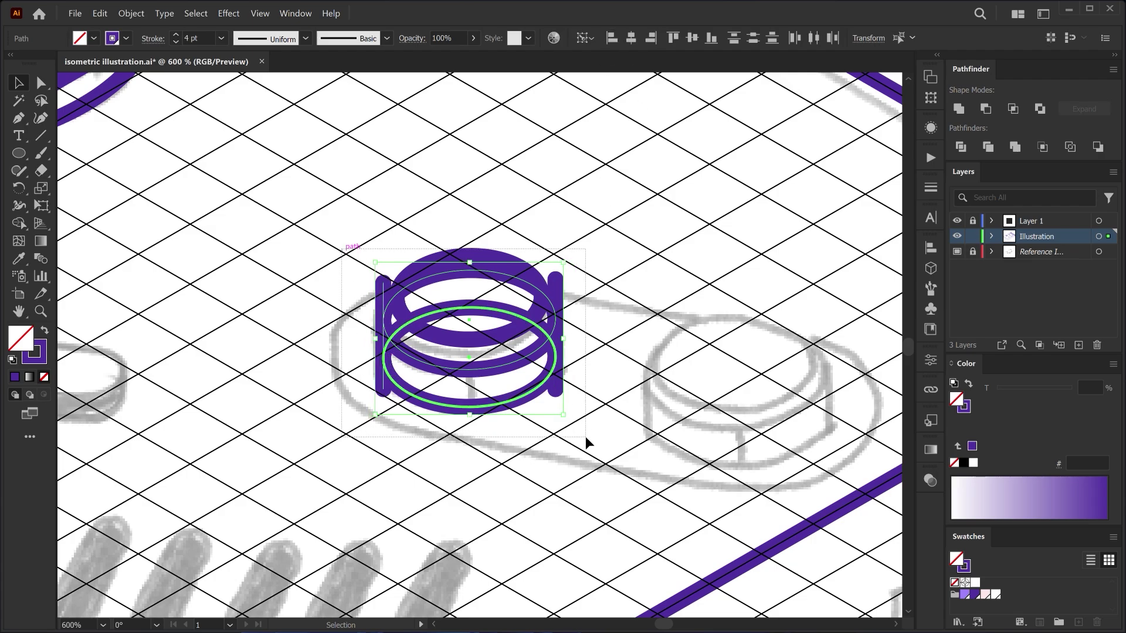
Remove the round button's hidden arcs and protruding line ends with Shape Builder.
left_click(19, 223)
left_click(420, 350)
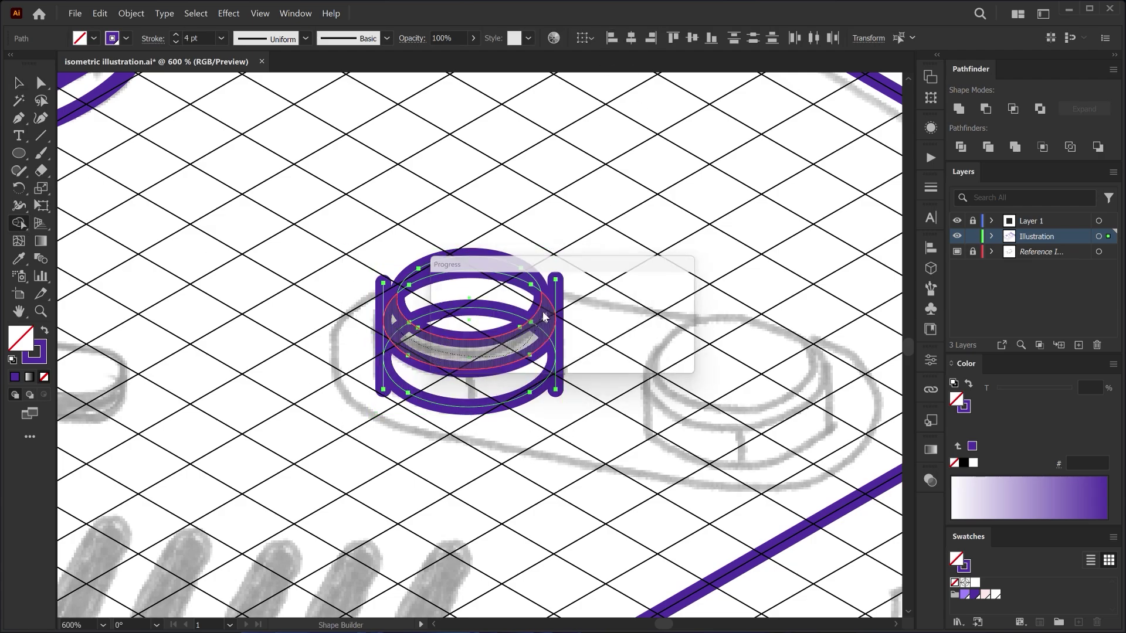
left_click(382, 380)
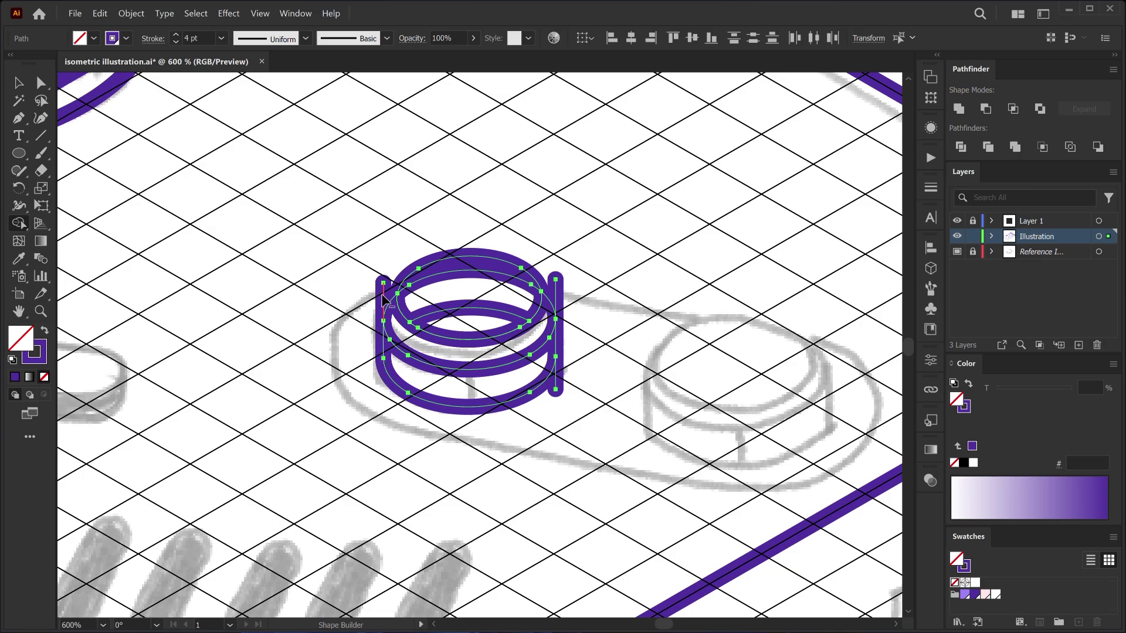
left_click(383, 300)
left_click_drag(451, 322, 433, 264)
left_click(19, 83)
left_click(282, 302)
Draw a rotated rounded rectangle around both round buttons, apply the Top Facing action and fit it to the sketch.
scroll(282, 301, "down", 1)
left_click_drag(19, 153, 66, 171)
left_click_drag(313, 260, 679, 436)
key("v")
left_click_drag(683, 257, 614, 149)
left_click(930, 157)
left_click(833, 494)
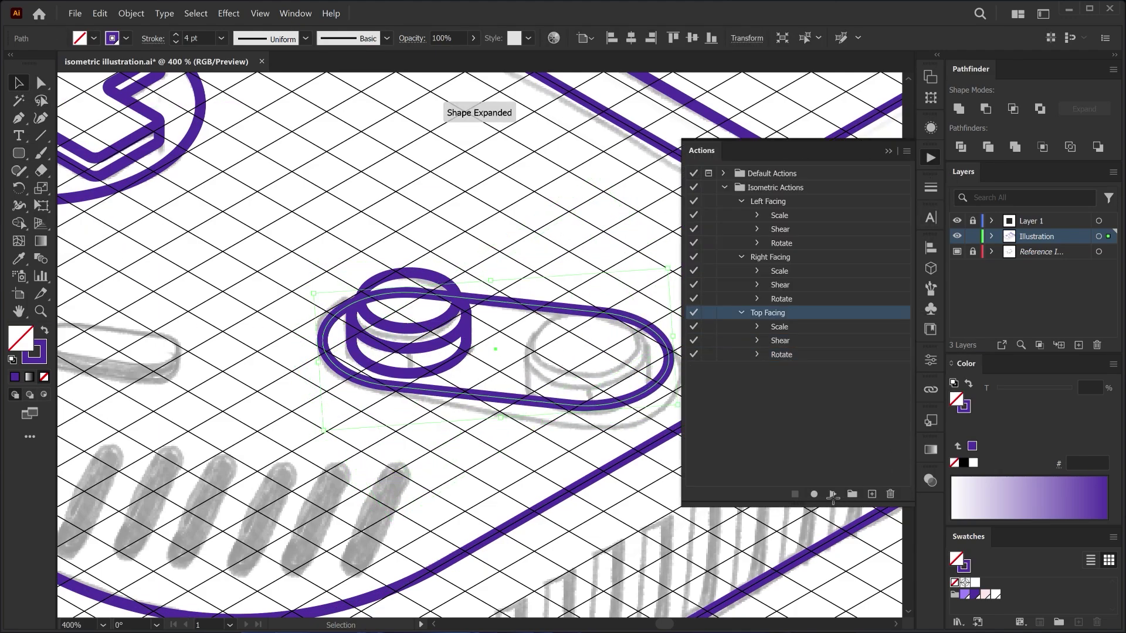
left_click(930, 157)
left_click_drag(539, 306, 545, 315)
Duplicate the finished round button onto the second sketched button.
left_click(429, 324)
key("a")
left_click_drag(429, 329, 608, 350)
Divide both buttons and their surrounding pill outline with Shape Builder and delete the outline segments hidden behind the buttons.
left_click_drag(318, 266, 629, 410)
left_click(19, 224)
left_click(514, 346)
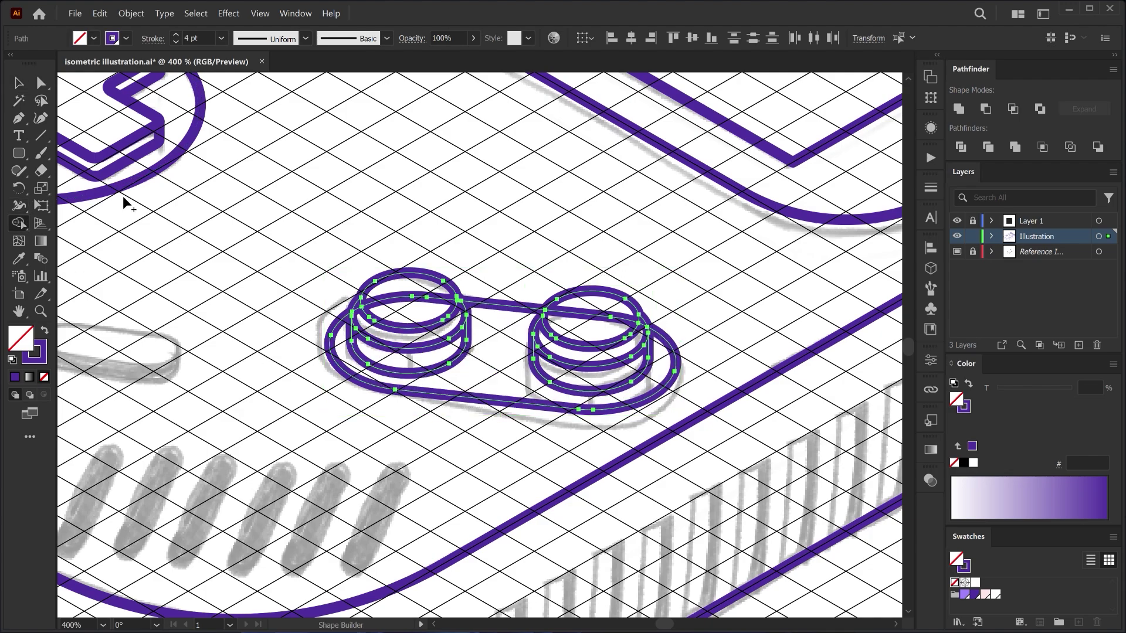
left_click(19, 83)
left_click(427, 303)
key("Delete")
left_click(427, 303)
key("Delete")
left_click(582, 315)
key("Delete")
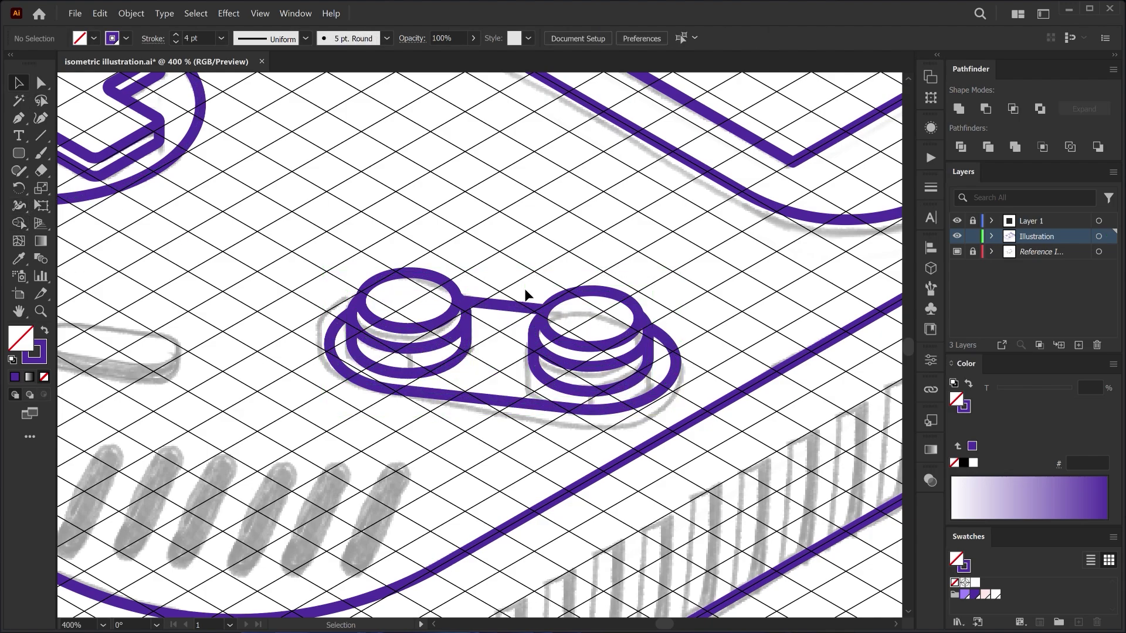
Draw a rounded rectangle about 53 by 17 px over the upper sketched pill button and rotate it to slope upward.
scroll(526, 293, "down", 1)
left_click_drag(275, 306, 445, 337)
scroll(281, 304, "up", 1)
left_click_drag(215, 285, 327, 333)
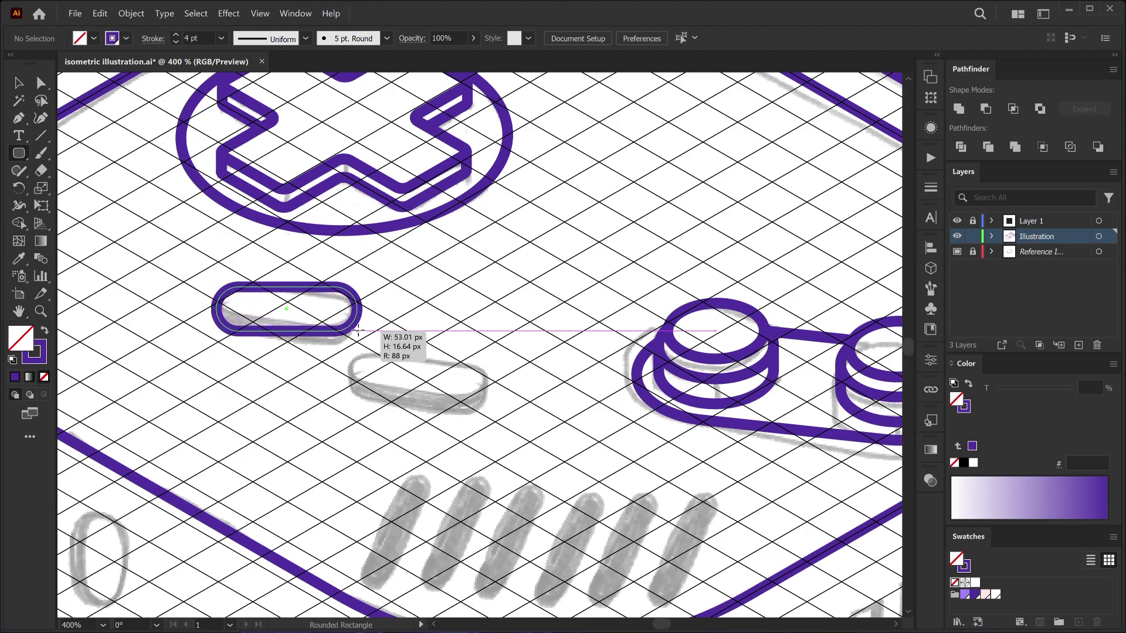
key("v")
left_click_drag(355, 283, 378, 238)
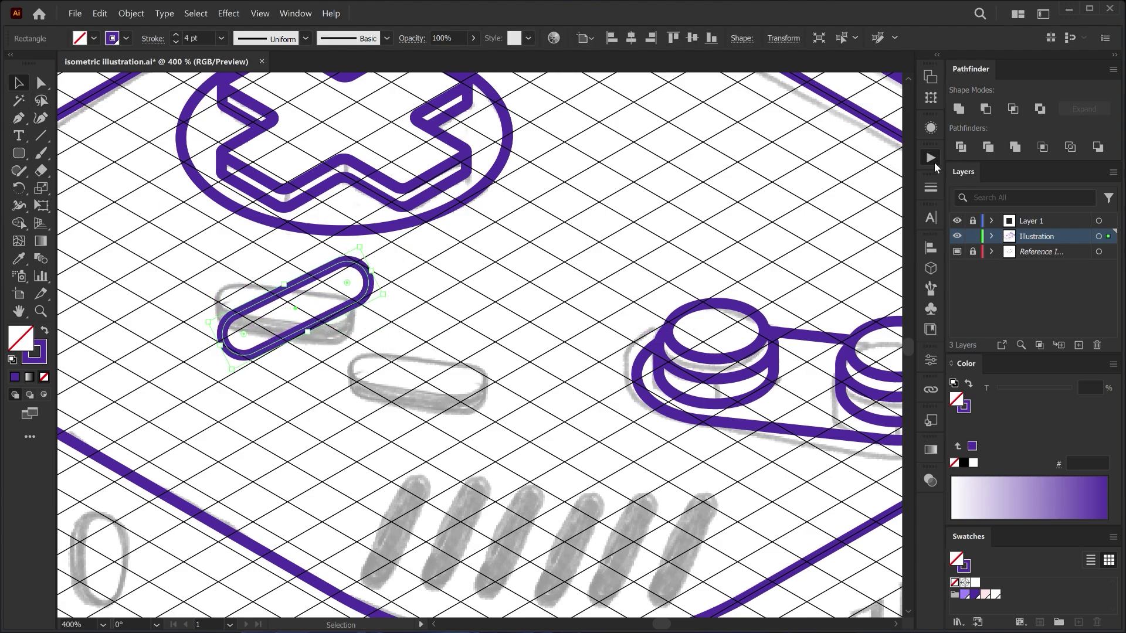
Apply the Top Facing action to the pill shape, fit it to the sketch and duplicate it directly below.
left_click(932, 159)
left_click(829, 495)
left_click_drag(271, 322, 275, 337)
scroll(218, 295, "up", 4)
left_click_drag(220, 296, 259, 264)
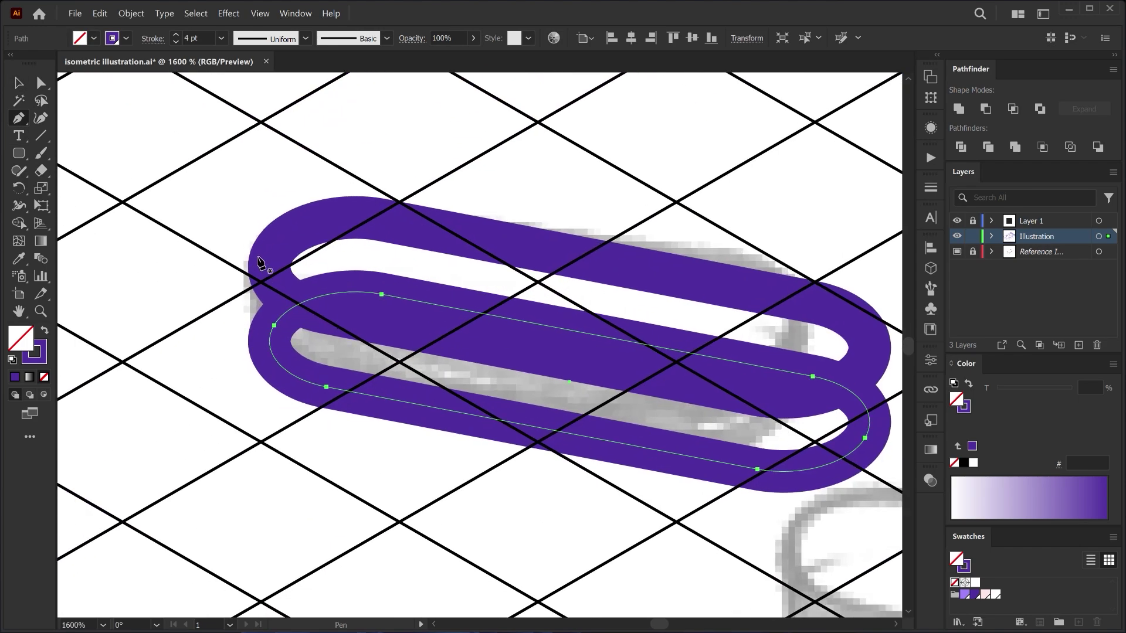
Draw a vertical line beside each end of the two stacked pill shapes.
key("ctrl+shift+a")
left_click(264, 241)
left_click(264, 425, "shift")
key("Escape")
scroll(276, 433, "right", 3)
left_click(765, 298)
left_click(764, 483, "shift")
Align both vertical lines to the outer edges of the pill shape, using the pill as key object.
left_click(15, 87)
left_click_drag(795, 306, 680, 443)
left_click(744, 352)
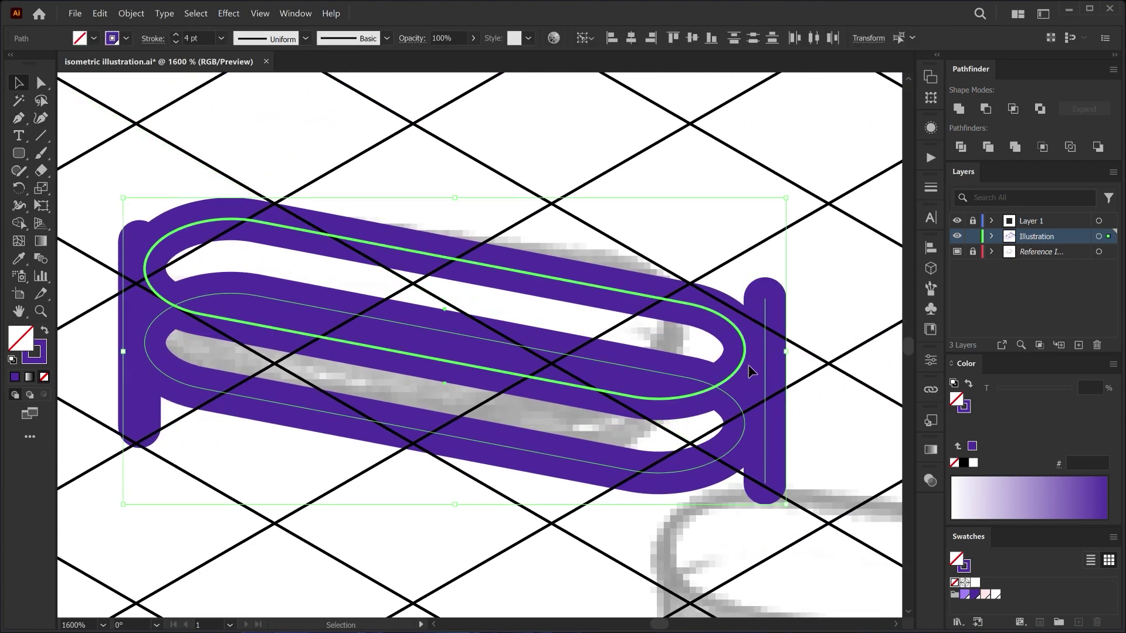
left_click(651, 37)
left_click_drag(94, 216, 158, 253)
left_click(165, 306)
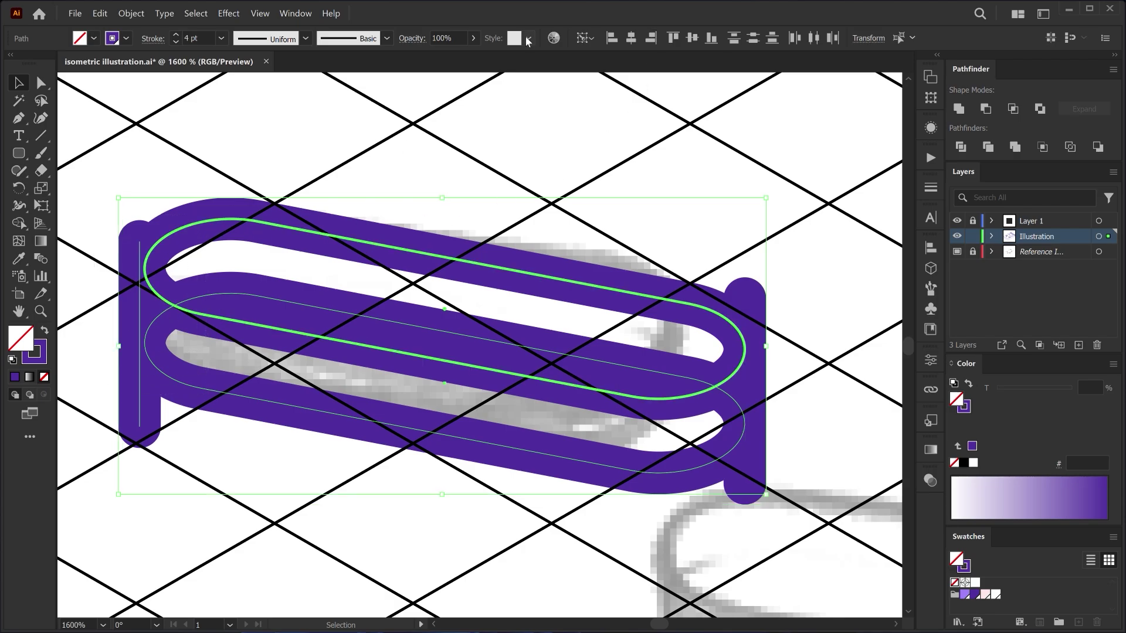
left_click(613, 37)
Remove the pill button's protruding line ends and hidden inner outline with Shape Builder.
left_click_drag(104, 206, 805, 510)
left_click(20, 223)
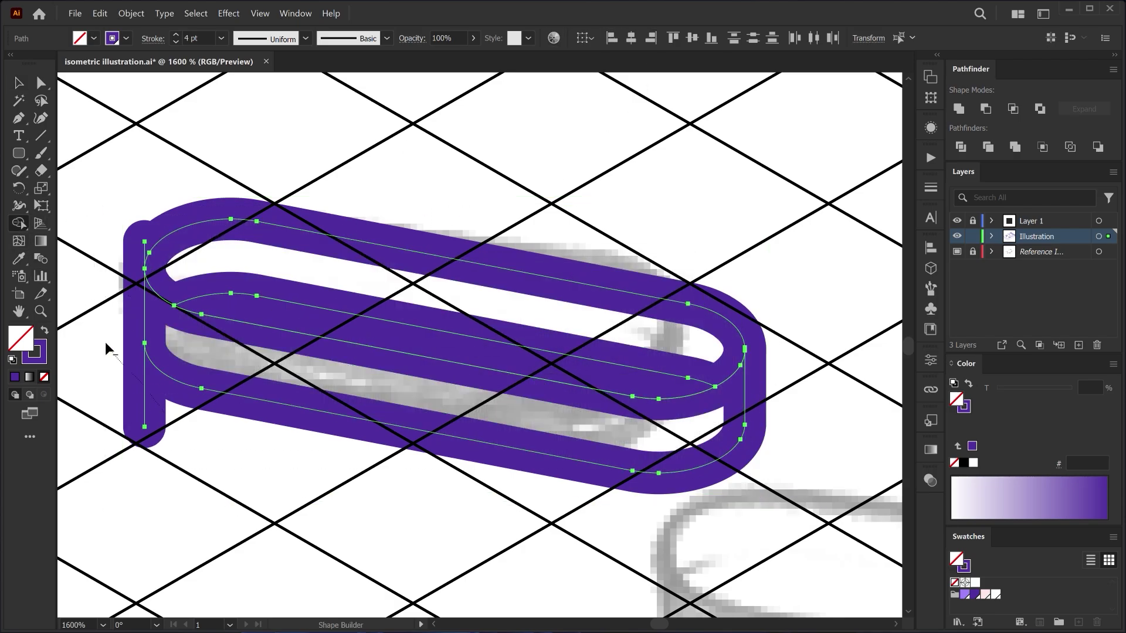
left_click_drag(105, 343, 103, 341)
left_click_drag(254, 309, 246, 261)
Duplicate the finished pill button onto the second sketched pill button.
left_click(19, 83)
scroll(261, 359, "down", 4)
left_click_drag(333, 362, 463, 436)
left_click(617, 478)
Draw a rounded rectangle for the first slanted speaker slot, duplicate it and repeat the transformation four times along the row.
left_click_drag(617, 477, 594, 279)
left_click(23, 155)
left_click_drag(385, 312, 424, 438)
key("v")
mouse_move(428, 310)
left_mouse_down()
mouse_move(420, 348)
mouse_move(470, 354)
mouse_move(465, 362)
left_mouse_up()
key("ctrl+d")
key("ctrl+d")
key("ctrl+d")
key("ctrl+d")
Draw a closed flat port outline with two cut-off lower corners in the empty area below the console's front edge.
left_click(467, 468)
scroll(468, 467, "down", 3)
left_click_drag(467, 468, 193, 482)
scroll(755, 283, "up", 2)
left_click_drag(755, 283, 718, 335)
scroll(718, 335, "up", 2)
key("p")
left_click(442, 420)
left_click(790, 419)
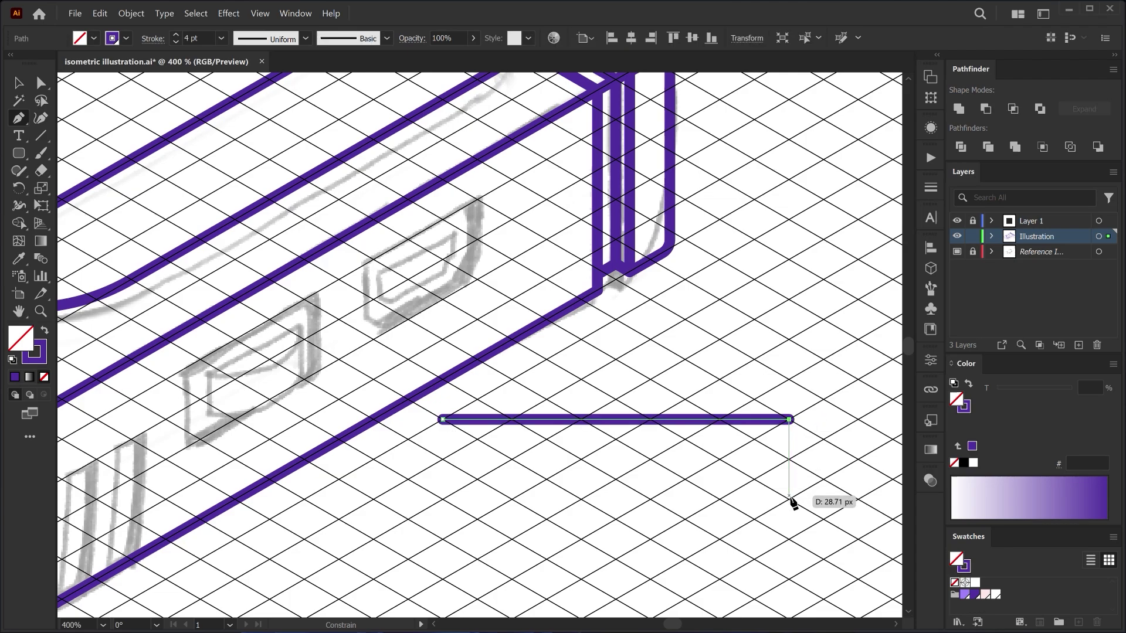
left_click(789, 539)
left_click(720, 579)
left_click(512, 579)
left_click(442, 539)
left_click(443, 419)
key("v")
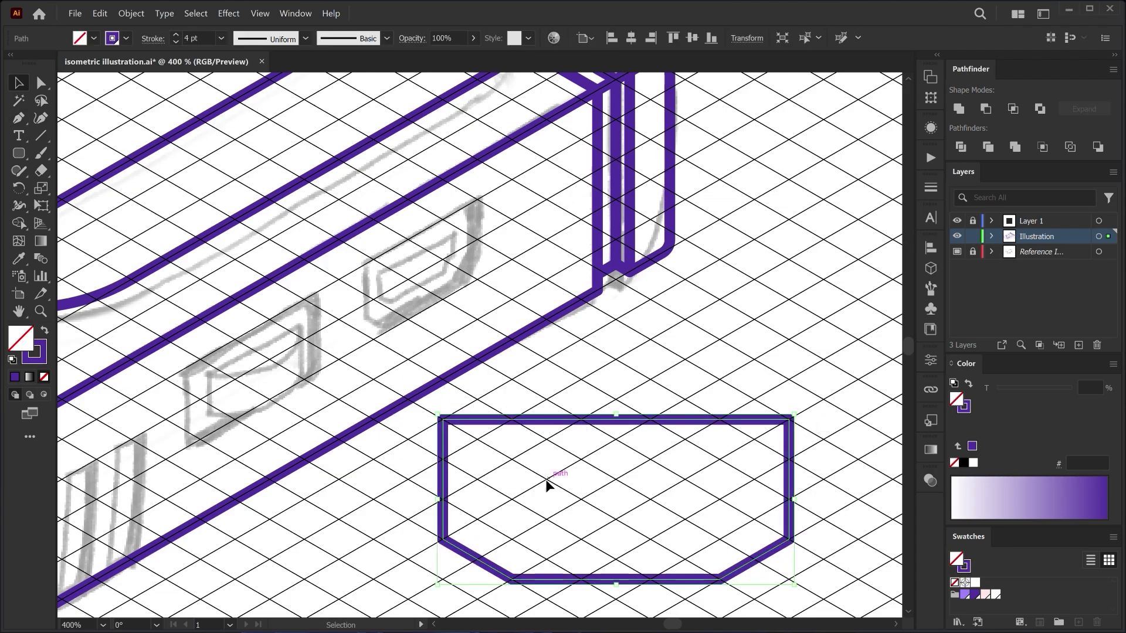
Create an inward offset copy of the port outline with Offset Path.
left_click(131, 12)
mouse_move(164, 308)
left_click(315, 348)
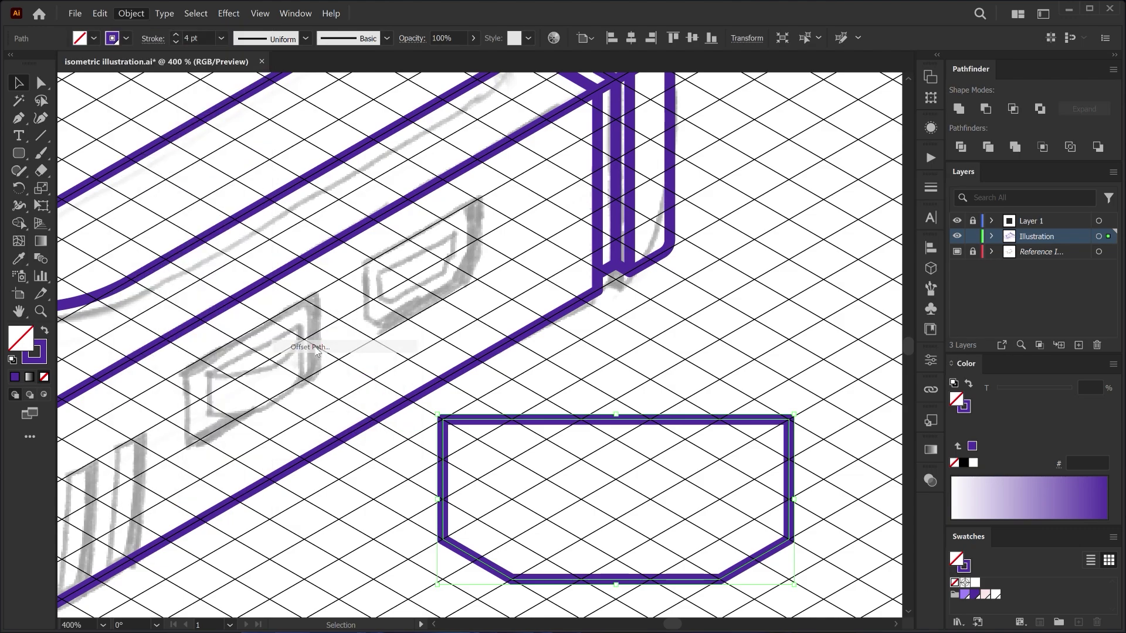
left_click(413, 238)
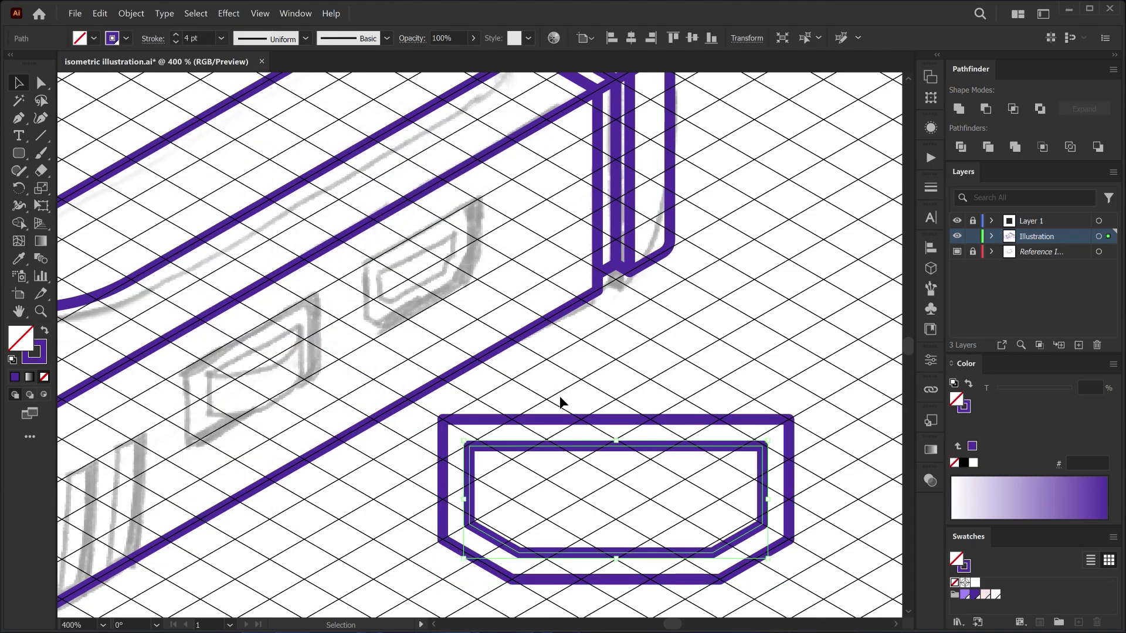
Apply the Right Facing action to both port outlines, then scale and place them on the right-hand port sketch.
left_click(930, 157)
left_click(774, 258)
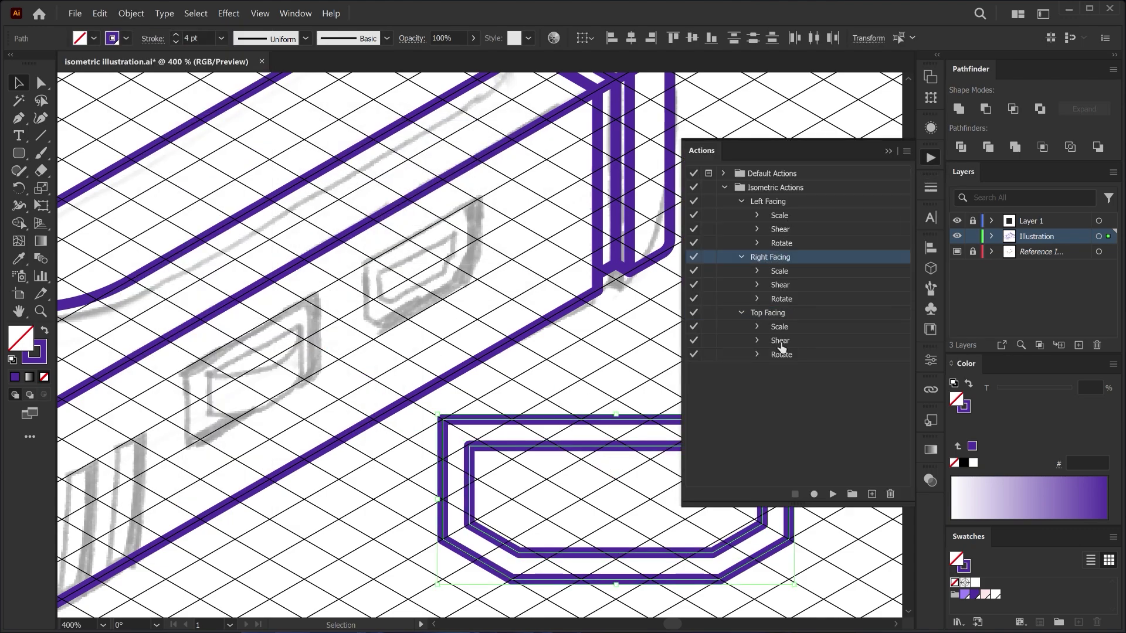
left_click(828, 496)
left_click_drag(738, 362, 738, 399)
left_click_drag(647, 443, 465, 204)
Draw a closed parallelogram along the isometric grid over the left-hand port sketch.
left_click(304, 300)
left_click(166, 380)
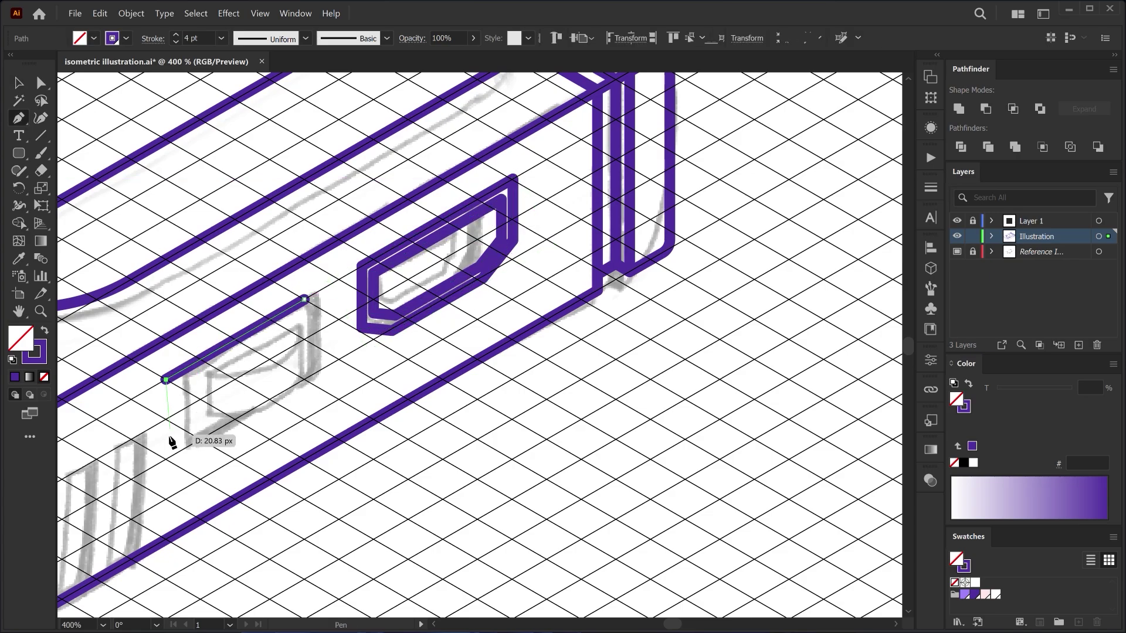
left_click(166, 459)
left_click(305, 380)
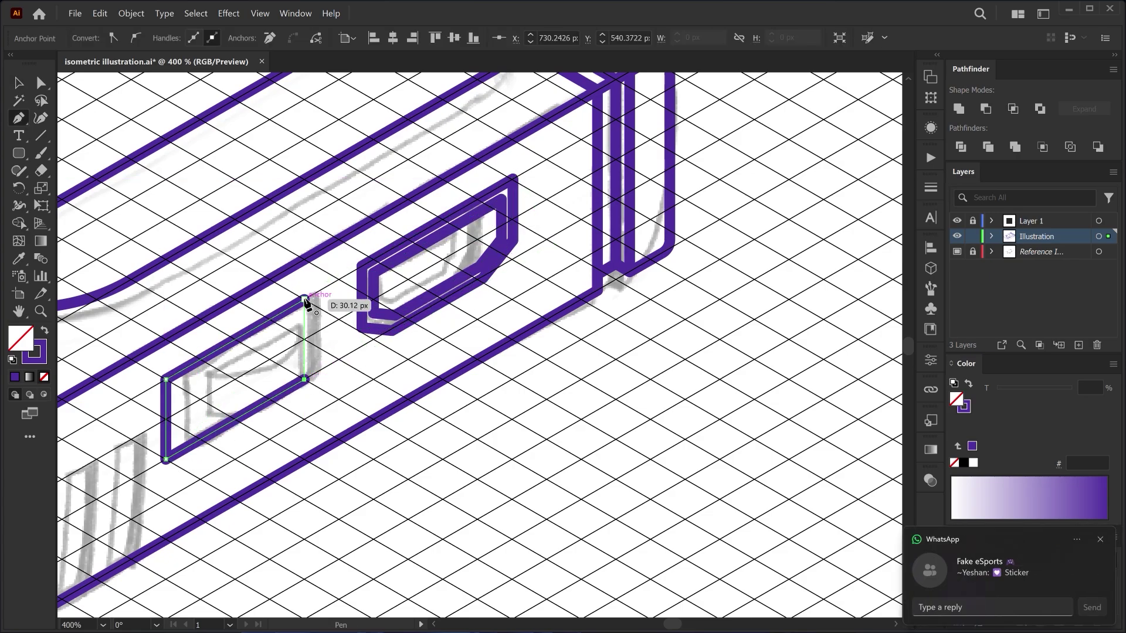
Draw a large circle in the empty area below the ports and cross it with a vertical line right of its centre.
right_click(19, 153)
left_click(80, 187)
left_click_drag(591, 447, 712, 504)
left_click(19, 118)
left_click(657, 318)
left_click(658, 565)
Remove the larger part of the circle and the protruding line ends with Shape Builder, keeping only the narrow right segment.
left_click(18, 83)
left_click(703, 392, "shift")
key("shift+m")
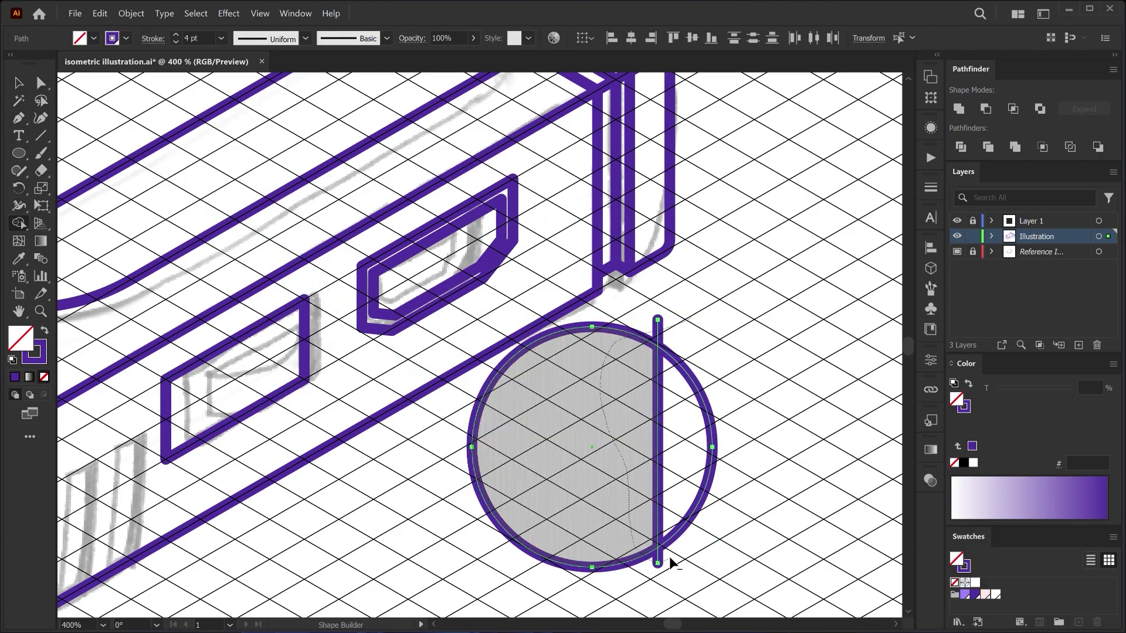
left_click(668, 560, "alt")
key("v")
Apply the Top Facing action to the circle segment and fit it inside the left-hand port parallelogram.
left_click(931, 158)
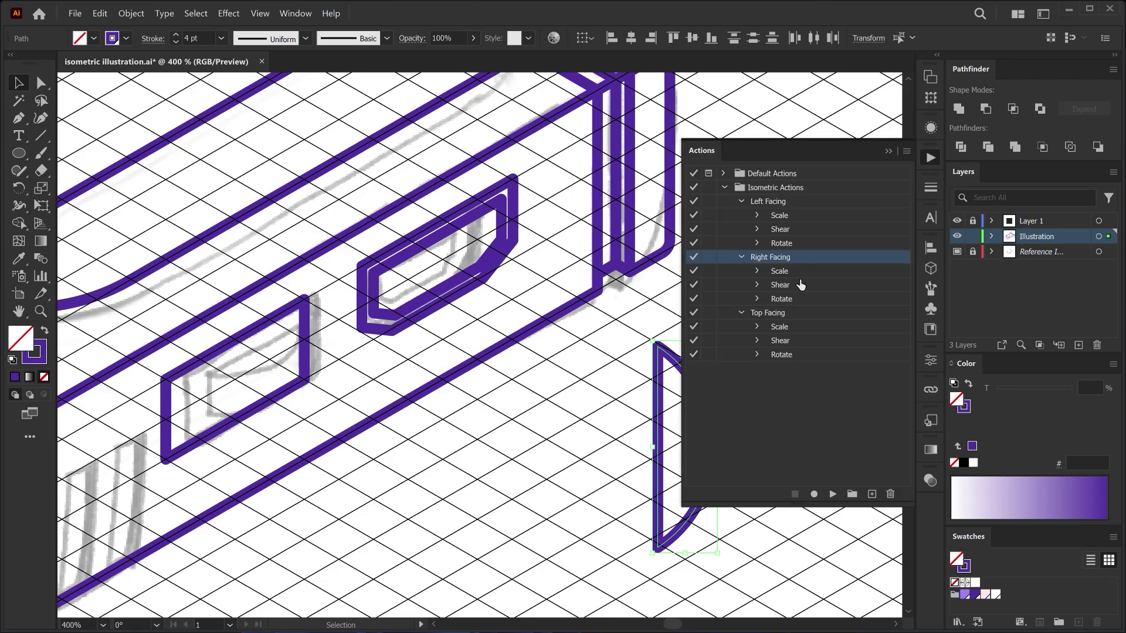
left_click(769, 314)
left_click(831, 494)
left_click(931, 158)
left_click_drag(740, 396, 288, 336)
scroll(238, 376, "up", 1)
left_click_drag(284, 294, 278, 304)
left_click_drag(269, 341, 401, 310)
Duplicate the circle segment directly below and connect the two copies with vertical lines at both ends.
left_click_drag(377, 323, 376, 379)
left_click(291, 364)
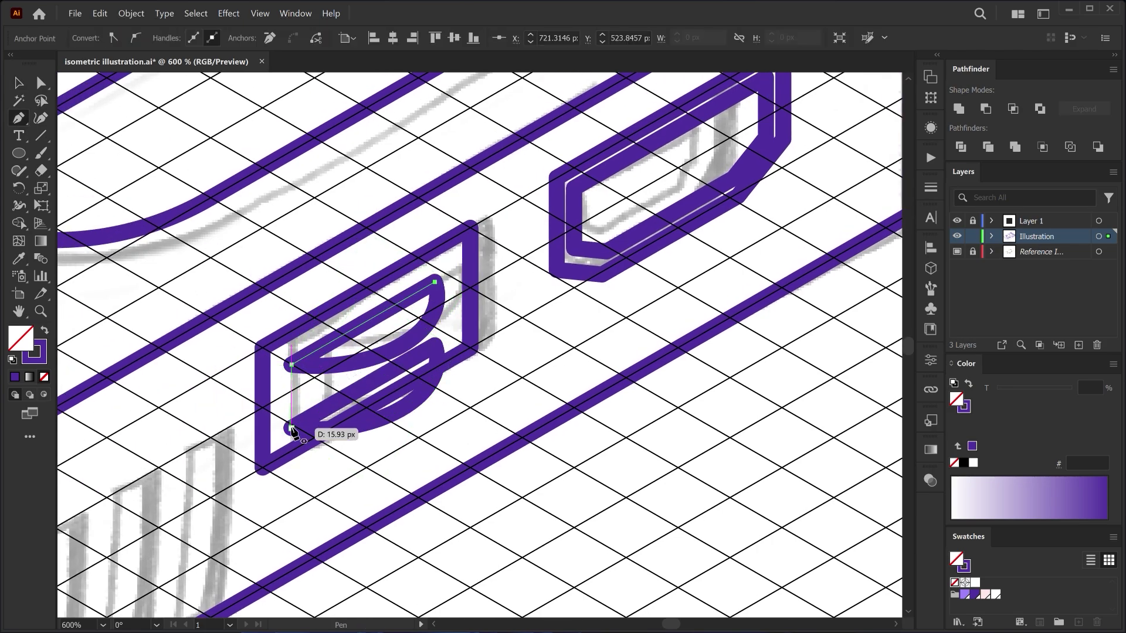
left_click(291, 428)
left_click(435, 345)
left_click(437, 272)
left_click(437, 384)
Combine the segments and connecting lines into a solid curved switch with Shape Builder, clearing the hidden lines.
left_click(16, 84)
left_click(378, 364, "shift")
left_click(313, 409, "shift")
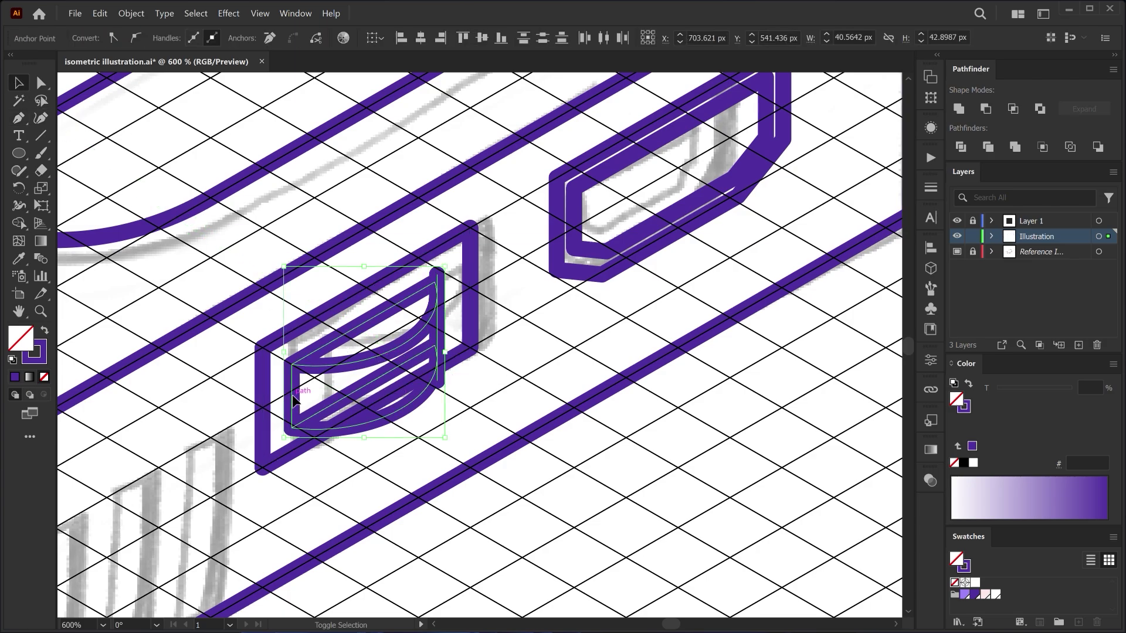
left_click(19, 222)
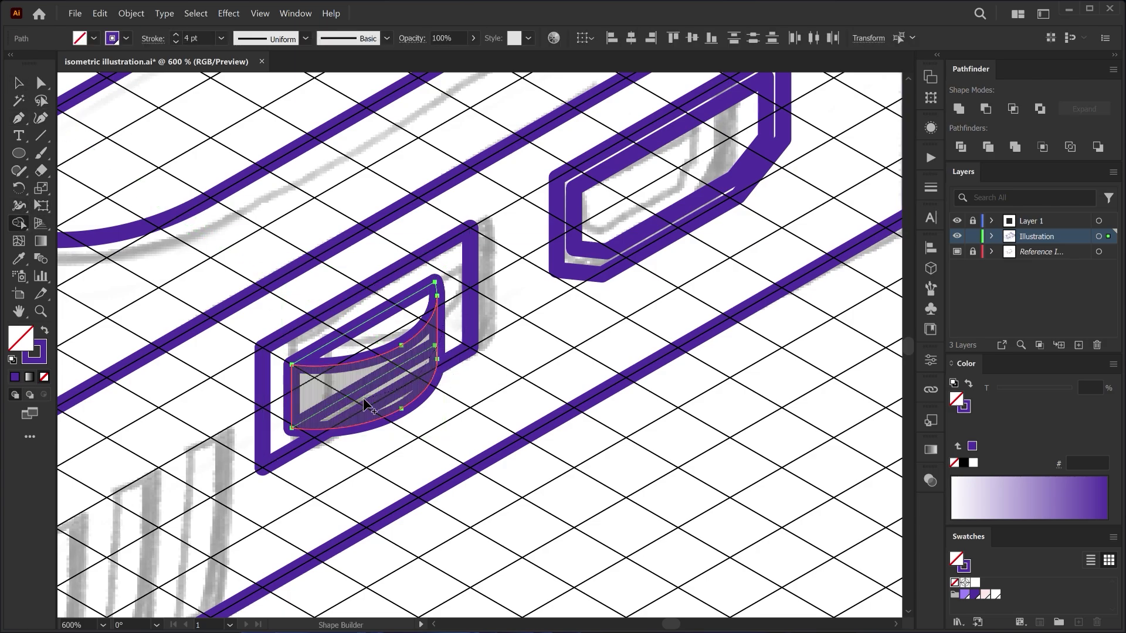
left_click(389, 341)
Remove the part of the port parallelogram's lower edge that crosses the curved switch with Shape Builder.
left_click(463, 350, "shift")
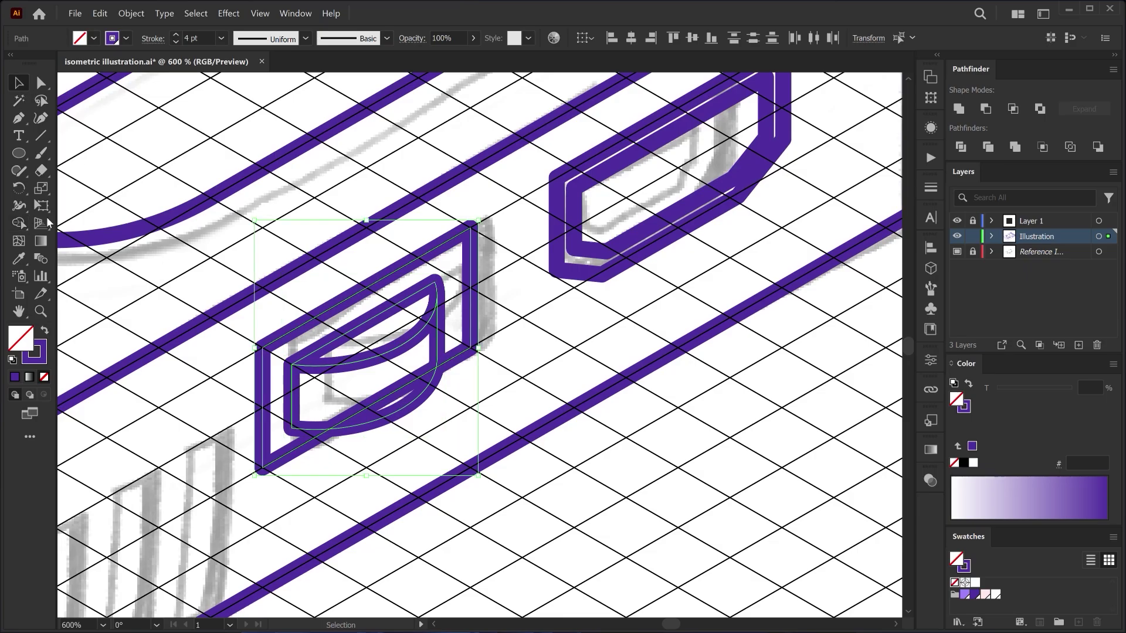
left_click(18, 223)
key("ctrl+z")
left_click(376, 402, "alt")
left_click(19, 83)
left_click(517, 295)
Draw the top edge and curved left side of the rightmost vent slat along the sketch.
scroll(518, 294, "down", 3)
scroll(517, 294, "down", 1)
left_click_drag(469, 335, 616, 255)
scroll(593, 266, "up", 4)
left_click(567, 217)
left_click(533, 236)
left_click_drag(518, 424, 506, 449)
key("a")
Duplicate the slat's curved line onto its right side and join the two paths.
key("v")
left_click_drag(536, 252, 568, 235, "alt")
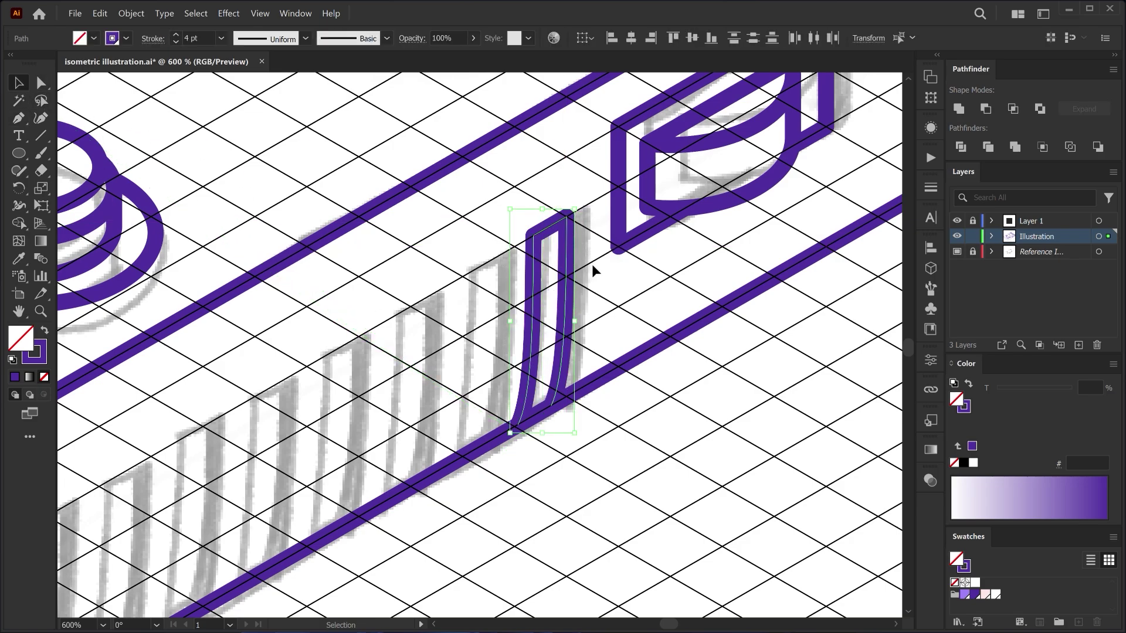
right_click(567, 239)
left_click(599, 382)
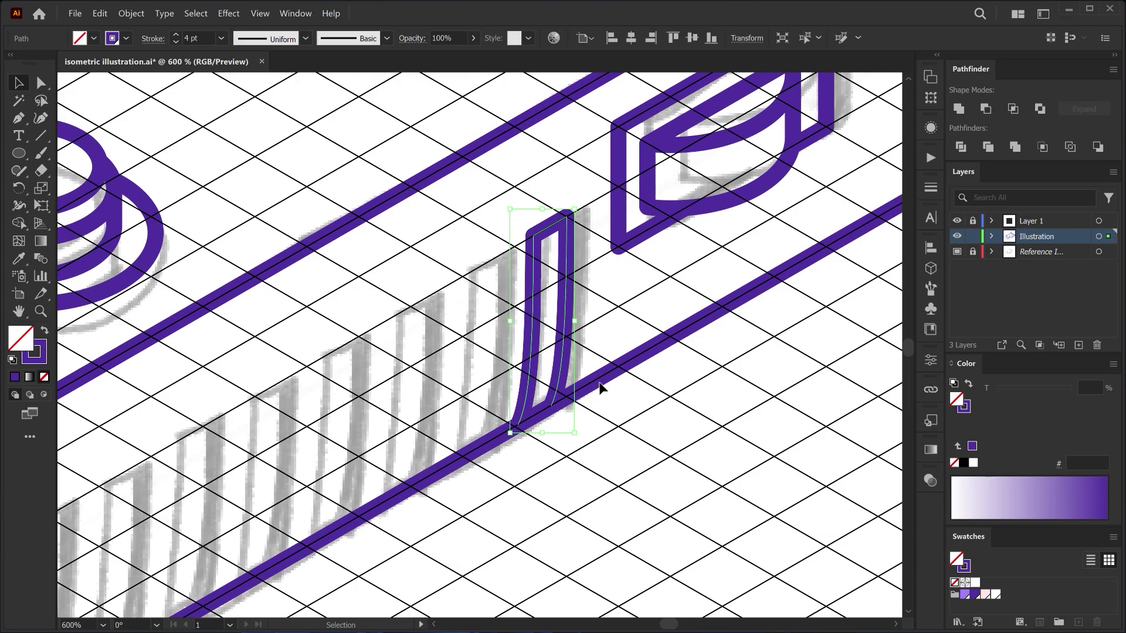
Try to move the vent slat by a distance of -16 px at a 30° angle, then undo it.
key("Return")
type("0")
key("Tab")
type("0")
key("Tab")
type("0")
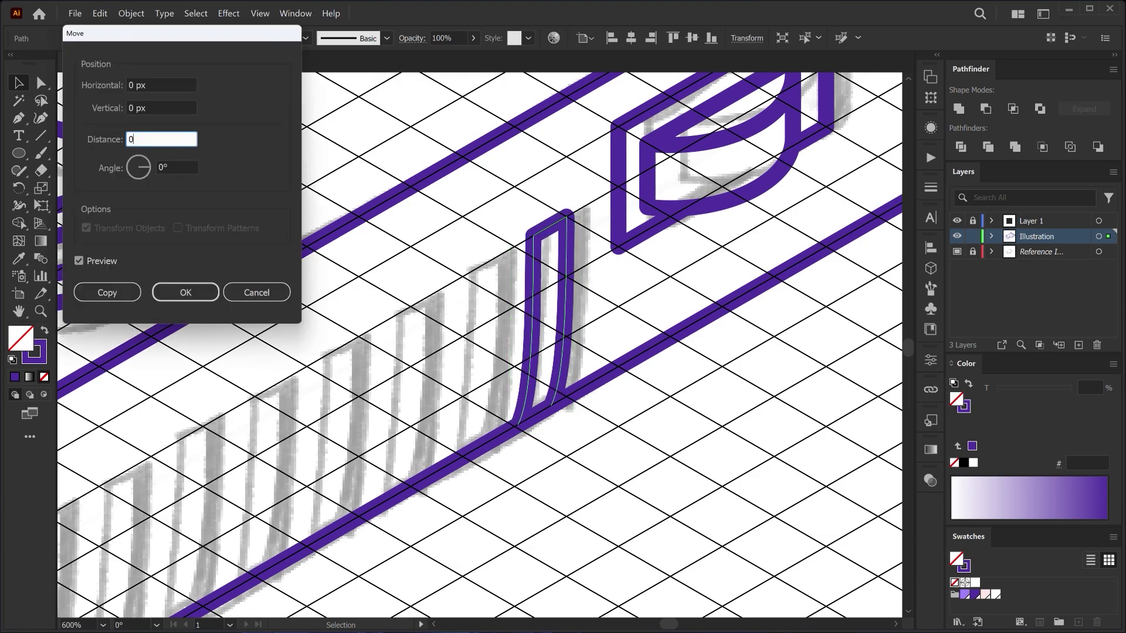
key("shift+Tab")
key("Up")
key("Down")
key("Down")
key("Down")
key("Down")
key("Down")
key("Down")
key("Down")
key("Down")
key("Down")
key("Down")
key("Down")
key("Down")
key("Down")
key("Down")
key("Down")
key("Down")
key("Down")
key("Down")
key("Down")
key("Down")
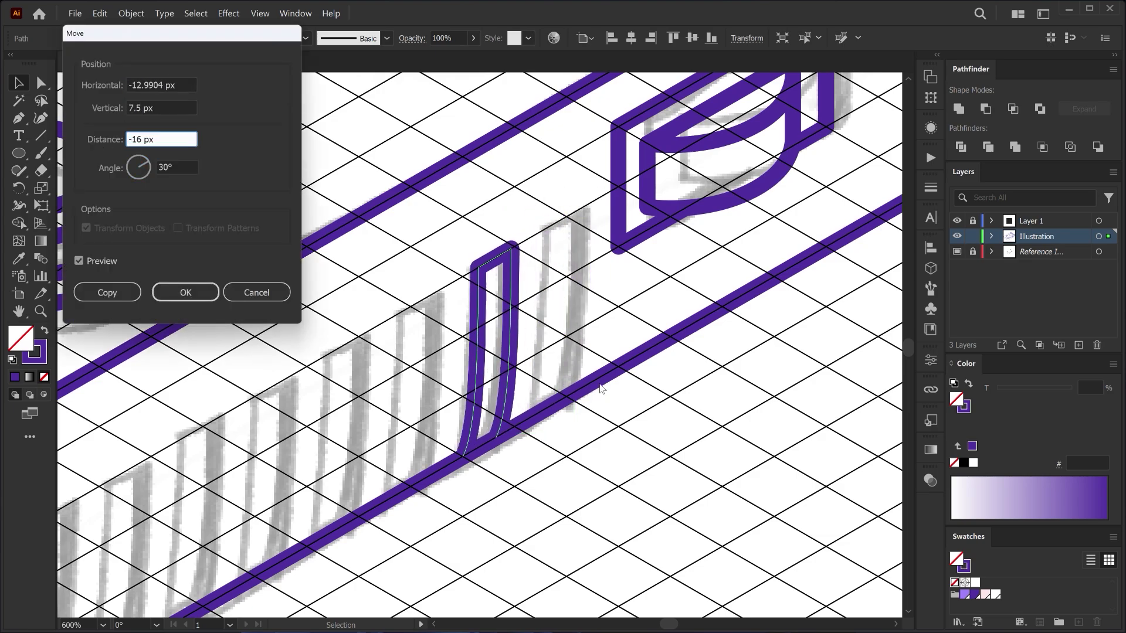
key("Return")
key("ctrl+z")
Copy the rightmost vent slat by a distance of -20 px at a 30° angle.
key("Return")
type("0")
key("Tab")
type("0")
key("Tab")
type("0")
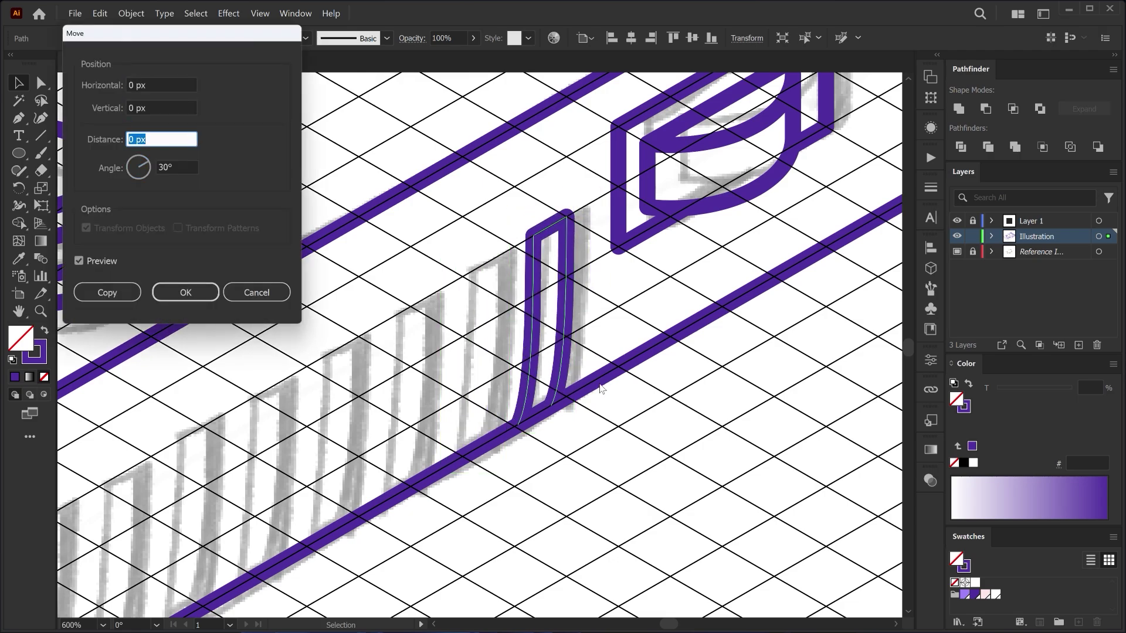
key("Down")
key("Down")
key("Down")
key("Down")
key("Down")
key("Down")
key("Down")
key("Down")
key("Down")
key("Down")
key("Down")
key("Down")
key("Down")
key("Down")
key("Down")
key("Down")
key("Down")
key("Down")
key("Down")
key("Down")
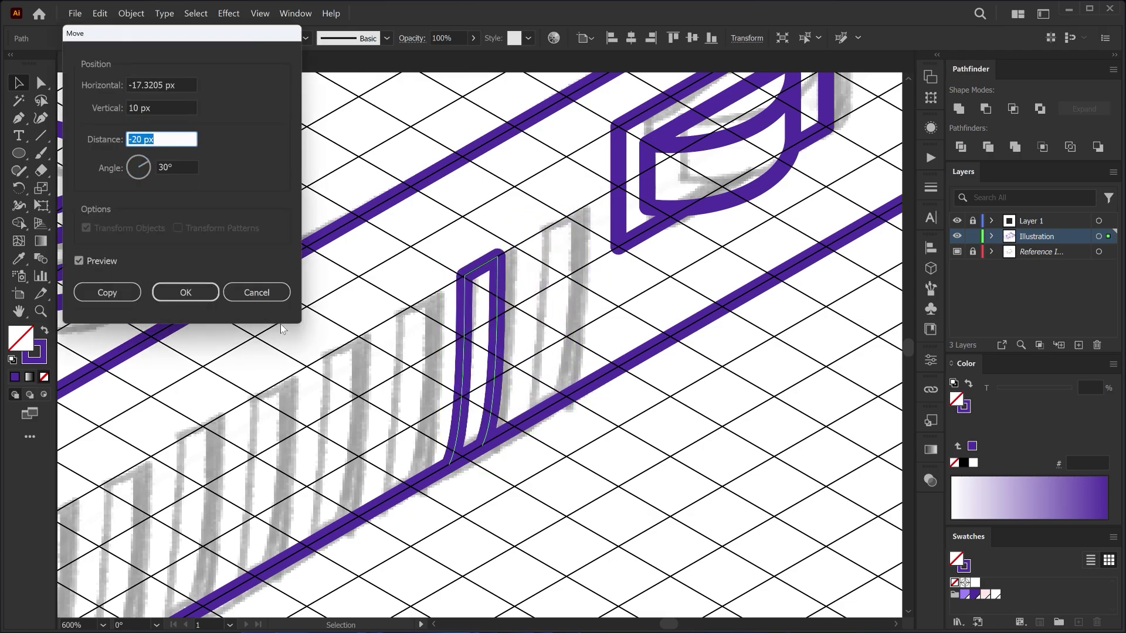
left_click(107, 296)
Repeat the slat duplication along the sketched vent row, undoing the surplus copy at its end.
key("ctrl+d")
key("ctrl+d")
key("ctrl+d")
key("ctrl+d")
key("ctrl+d")
key("ctrl+d")
key("ctrl+d")
key("ctrl+minus")
key("ctrl+minus")
key("ctrl+d")
key("ctrl+d")
key("ctrl+d")
scroll(247, 540, "up", 3)
key("ctrl+z")
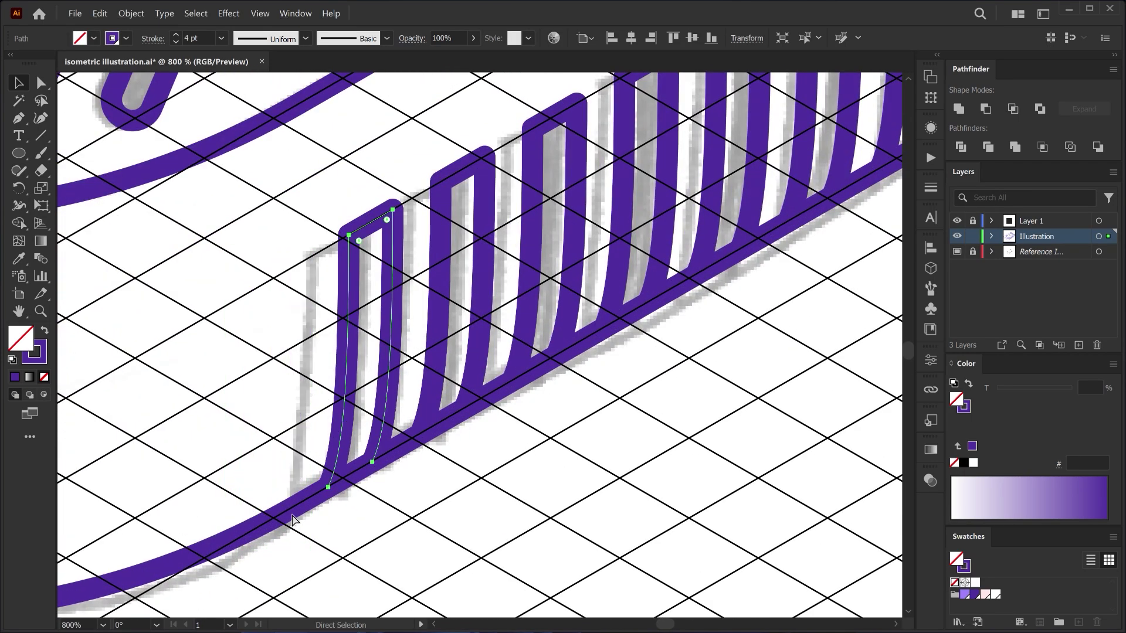
Draw a circle over the sketched round port on the console's front side and apply the Left Facing isometric action.
scroll(292, 520, "down", 5)
key("v")
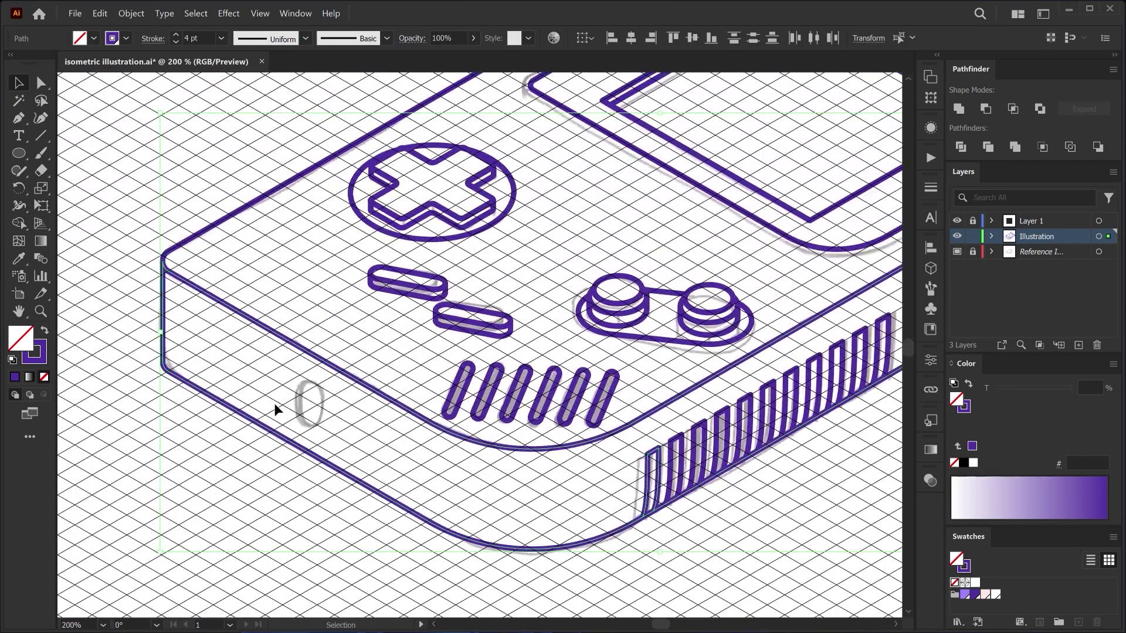
scroll(275, 409, "up", 2)
left_click_drag(326, 402, 376, 451)
left_click(930, 157)
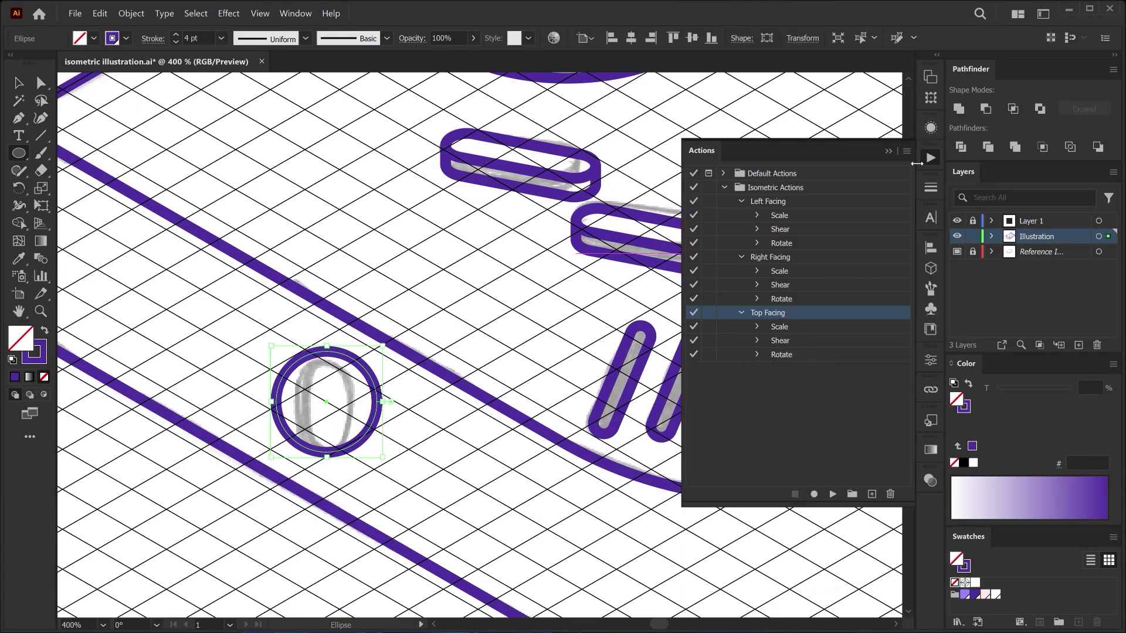
left_click(768, 201)
left_click(832, 494)
left_click(889, 151)
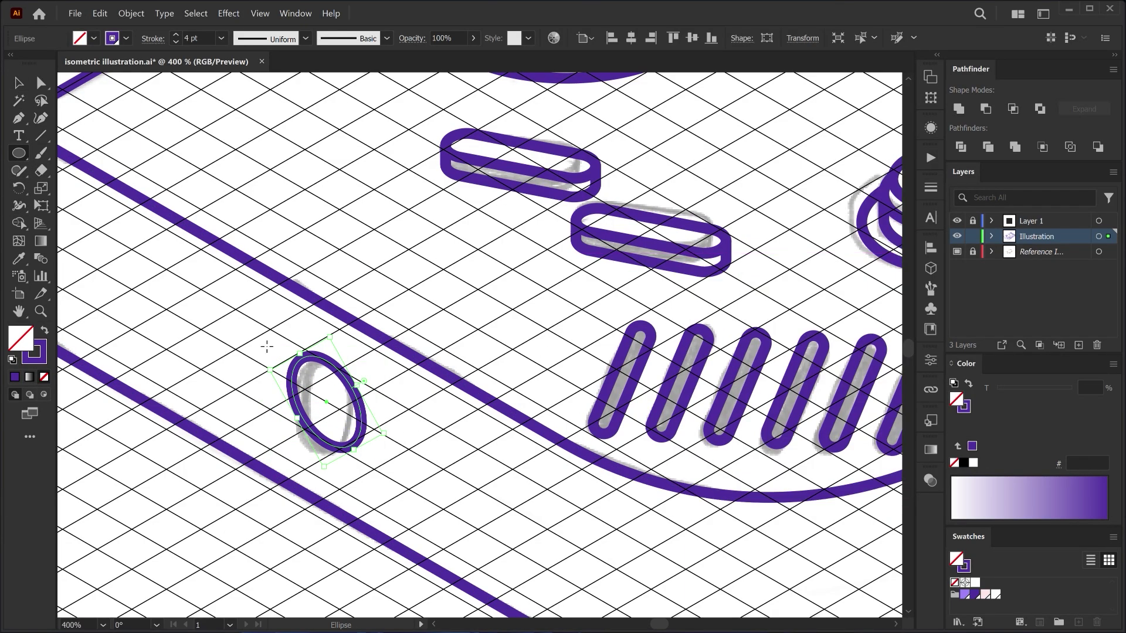
Copy the round port's ellipse a short distance along a 30° angle to give the hole depth.
key("v")
key("Return")
key("Tab")
key("Tab")
key("Tab")
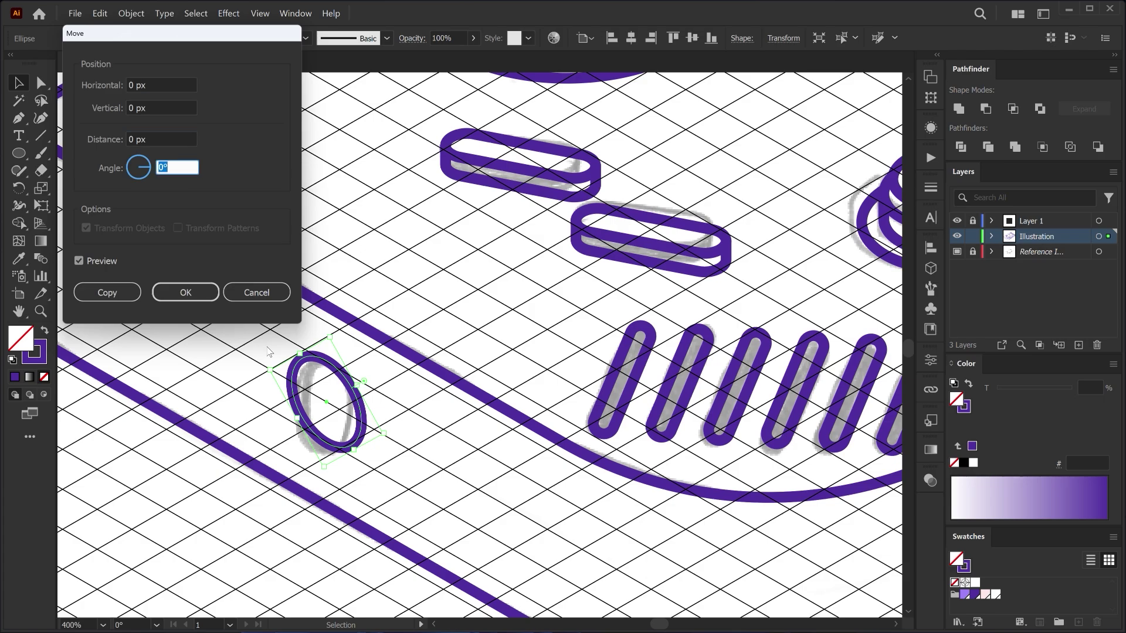
key("Up")
key("Up")
key("Up")
key("Up")
key("Up")
key("Up")
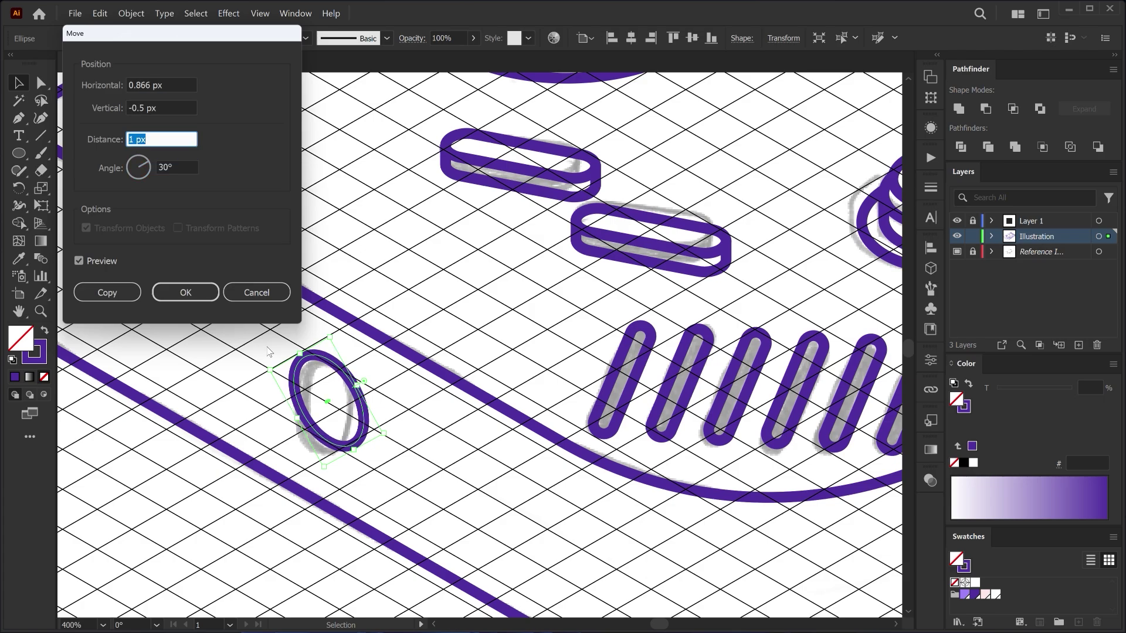
left_click(113, 296)
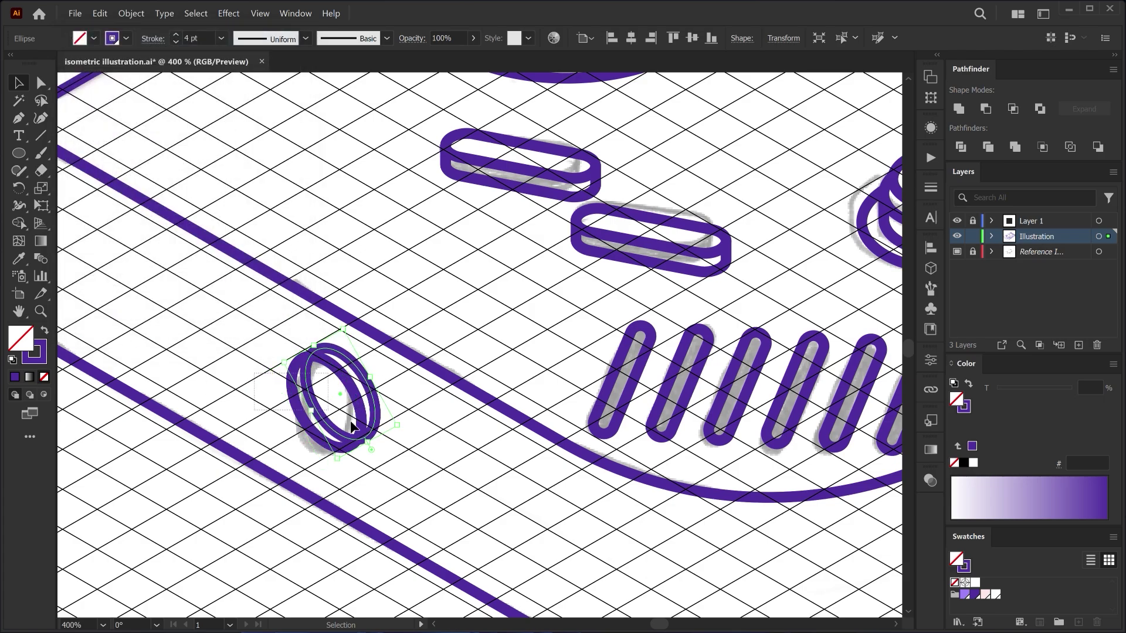
Trim the copied ellipse outside the port's outline with Shape Builder.
left_click(19, 223)
left_click(19, 83)
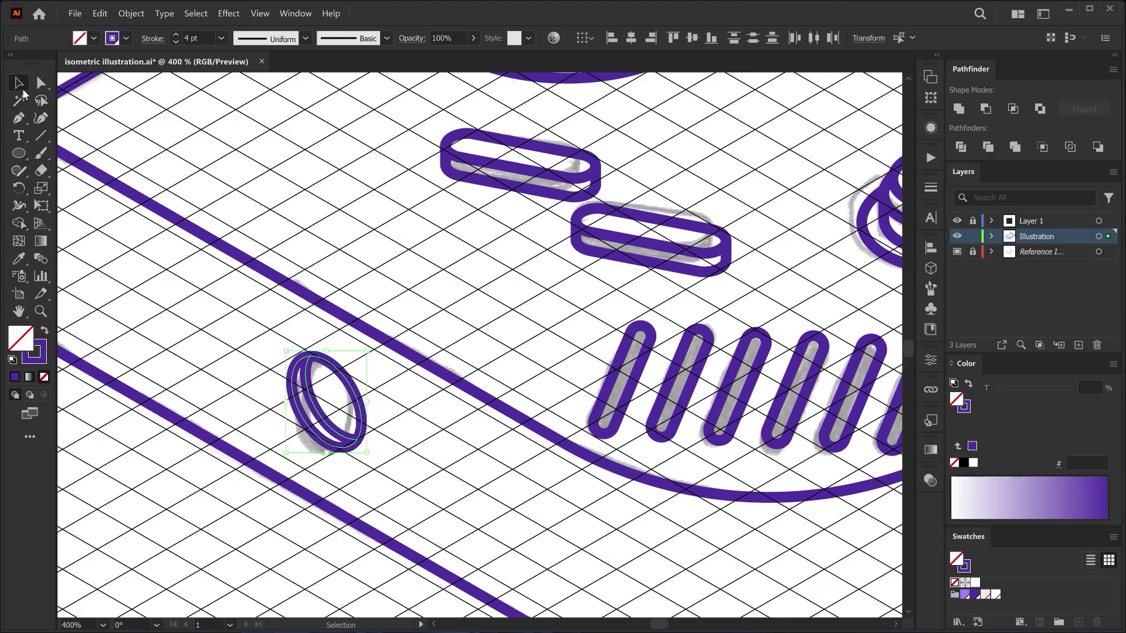
left_click(258, 408)
Draw a straight stripe parallel to the sketched lines above the screen's top corner and shift it slightly outward.
scroll(259, 409, "down", 4)
scroll(594, 175, "up", 1)
scroll(594, 175, "up", 4)
key("p")
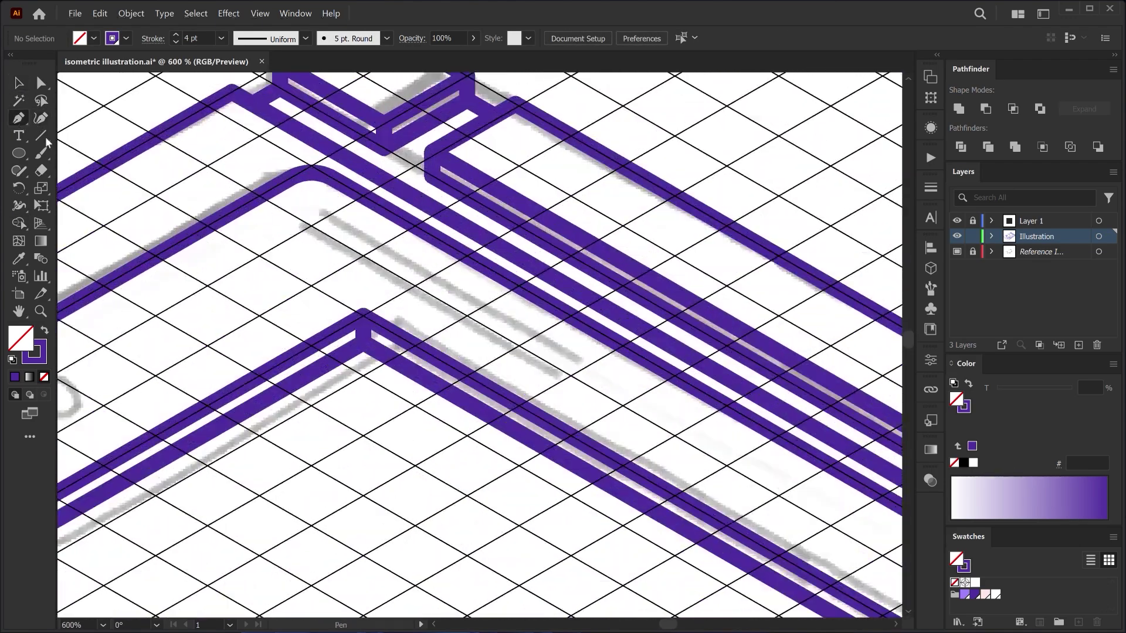
left_click(311, 228)
left_click(572, 377)
key("v")
left_click_drag(333, 246, 319, 254)
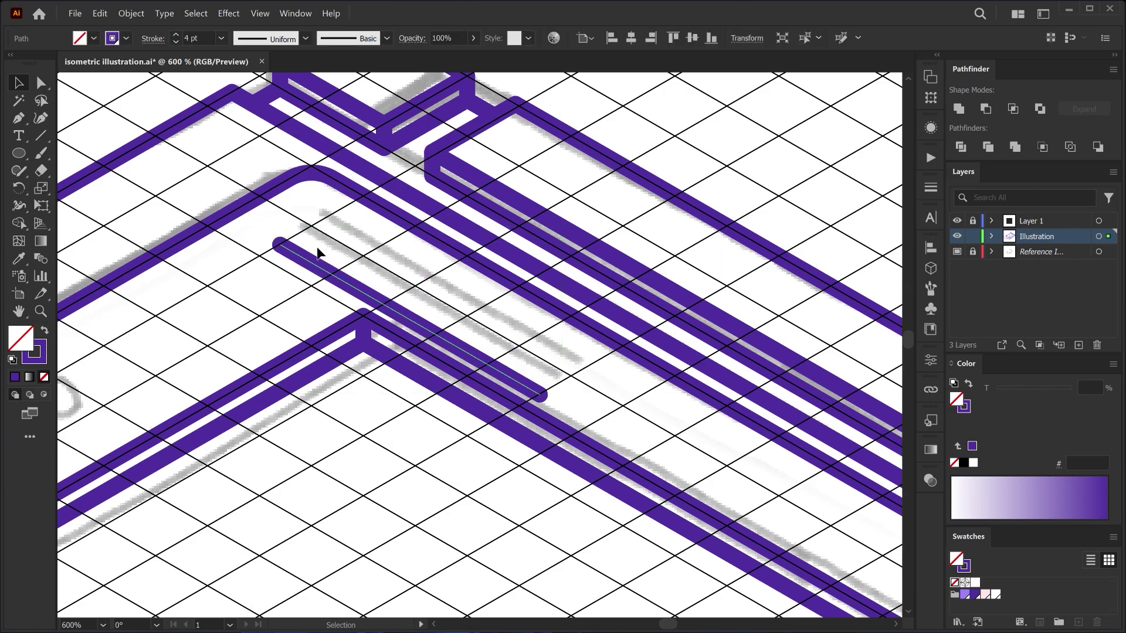
Try to move the stripe by a distance of 8 px at a 30° angle, then undo it.
key("Return")
type("0")
key("Tab")
type("0")
key("Tab")
type("0")
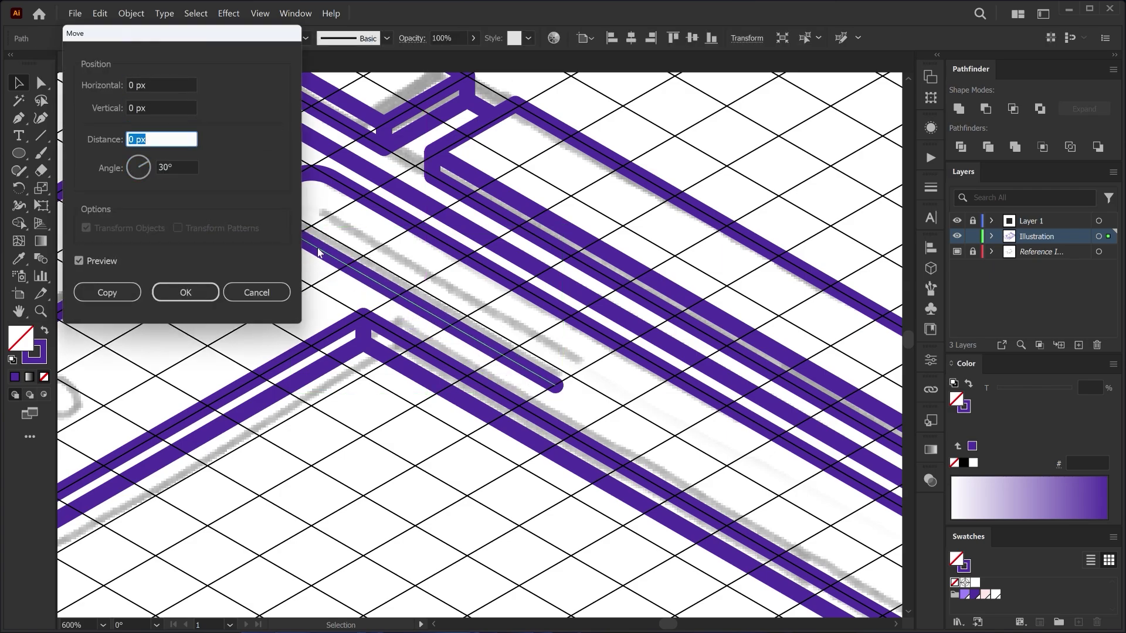
key("Up")
key("Up")
key("Up")
key("Up")
key("Up")
key("Up")
key("Up")
key("Up")
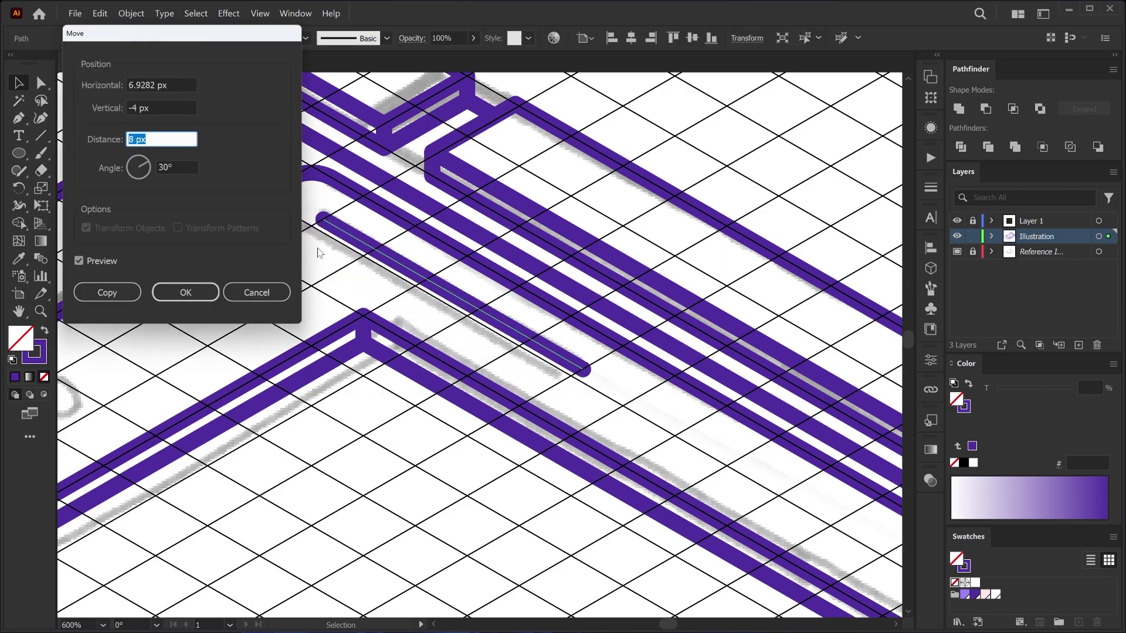
key("Return")
key("ctrl+z")
Copy the stripe along a 30° angle to make a parallel pair above the screen.
key("Return")
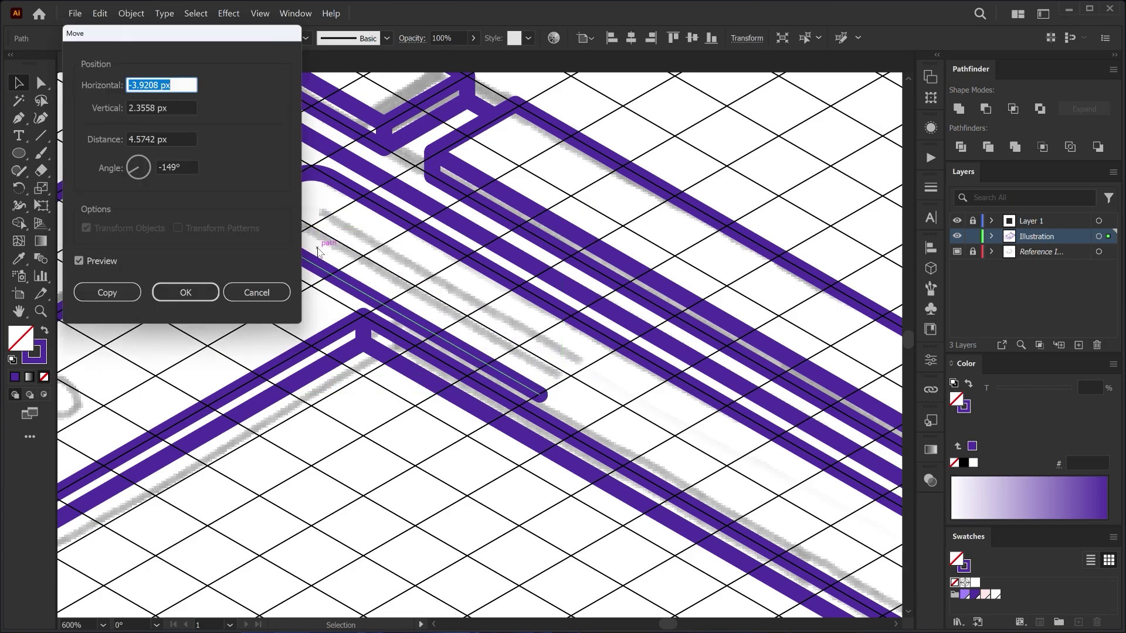
type("0")
key("Tab")
type("0")
key("Tab")
key("Tab")
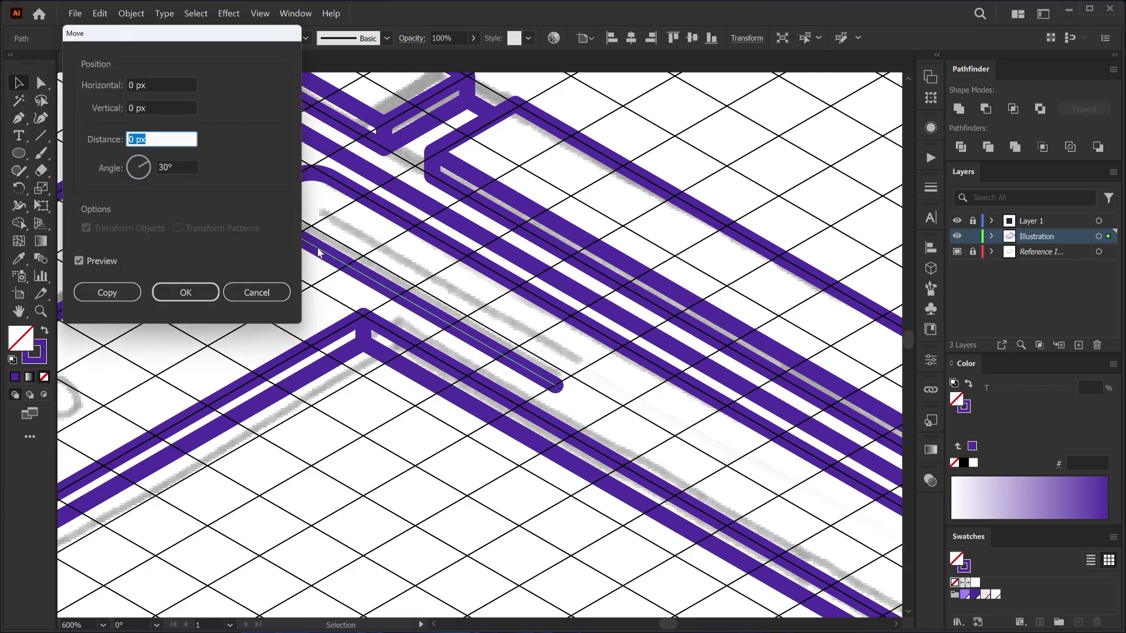
key("Up")
key("Up")
key("Up")
key("Up")
key("Up")
key("Up")
key("Up")
key("Up")
key("Up")
key("Up")
left_click(99, 293)
Select both stripes and copy them by a distance of 160 px at a -30° angle.
left_click(337, 263, "shift")
scroll(301, 254, "down", 2)
left_click_drag(491, 356, 389, 302)
scroll(389, 303, "up", 1)
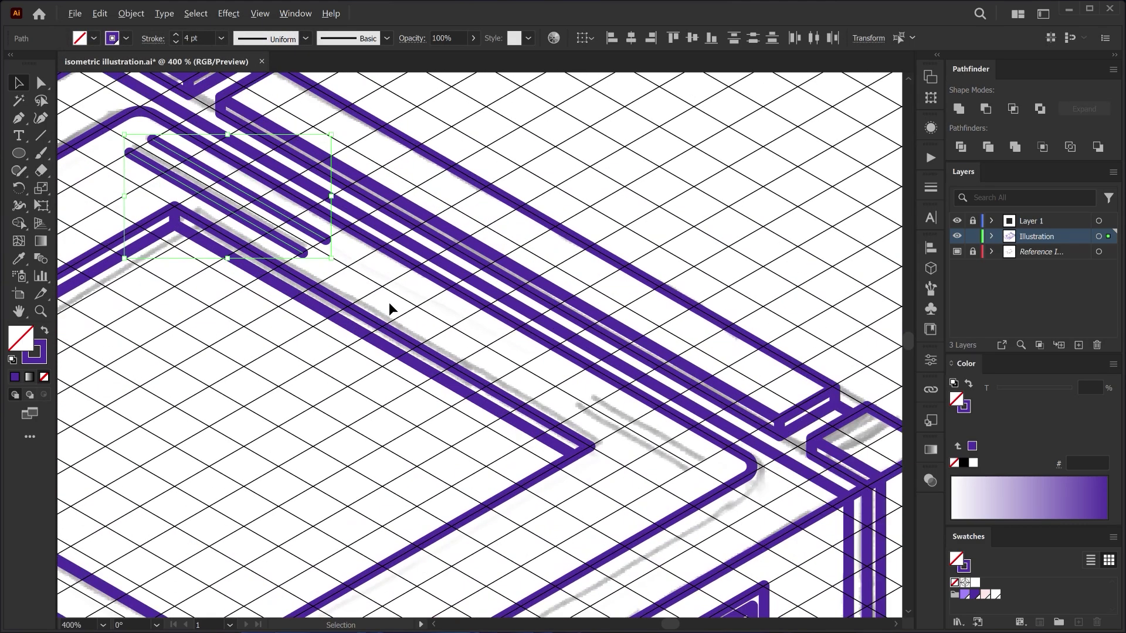
key("Return")
type("0")
key("Tab")
type("0")
key("Tab")
type("0")
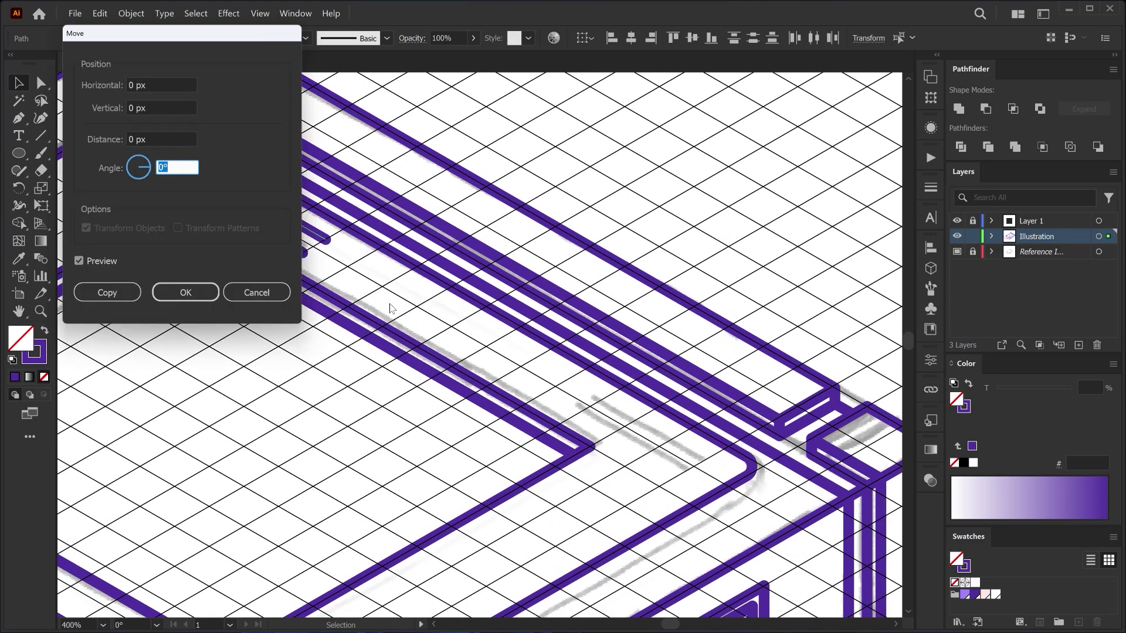
key("shift+Up")
key("shift+Up")
key("shift+Up")
key("shift+Up")
key("shift+Up")
key("shift+Up")
key("shift+Up")
key("shift+Up")
key("shift+Up")
key("shift+Up")
key("shift+Up")
key("shift+Up")
key("shift+Up")
key("shift+Up")
key("shift+Up")
key("shift+Up")
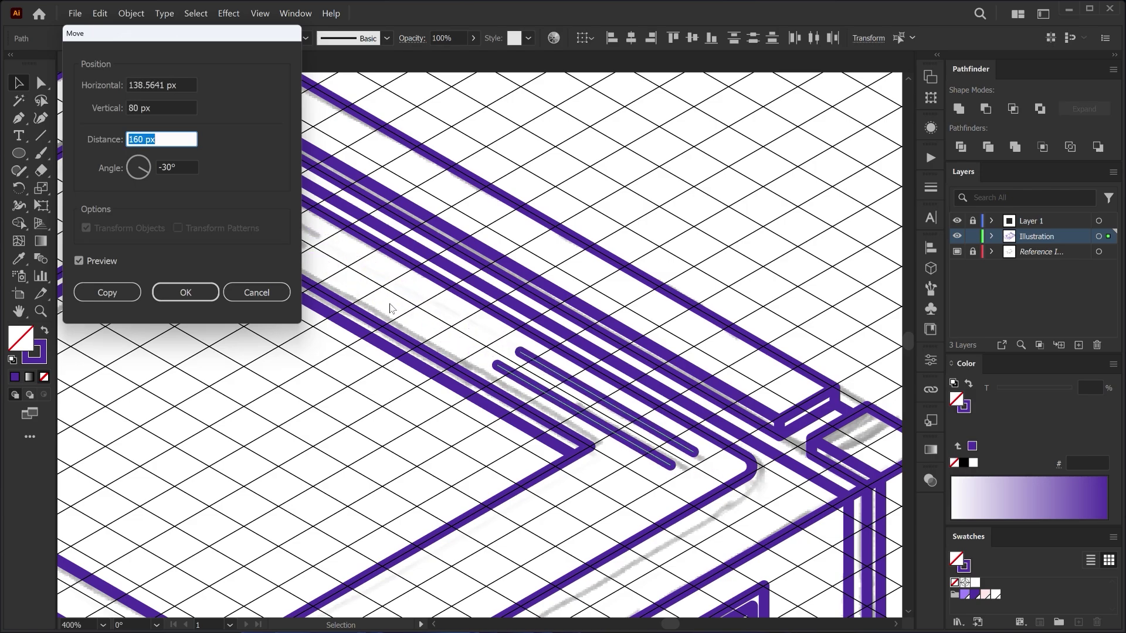
left_click(106, 292)
Adjust the end points of the copied stripes to shorten them to the sketched length.
key("a")
scroll(582, 387, "up", 2)
left_click_drag(453, 343, 482, 358)
left_click_drag(462, 322, 620, 414)
key("ctrl+z")
left_click_drag(808, 522, 767, 499)
left_click_drag(763, 548, 719, 523)
Draw a circle over the sketched indicator light beside the screen and apply the Top Facing isometric action.
scroll(624, 468, "down", 5)
scroll(628, 475, "down", 2)
scroll(481, 270, "up", 6)
left_click_drag(481, 280, 524, 321)
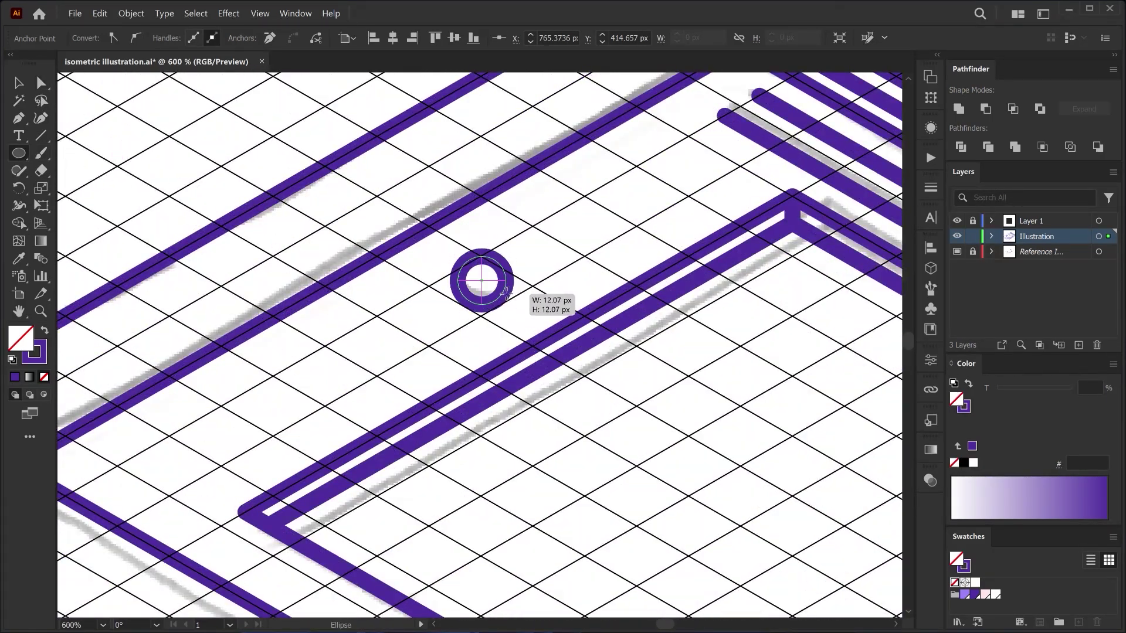
left_click(931, 157)
left_click(786, 313)
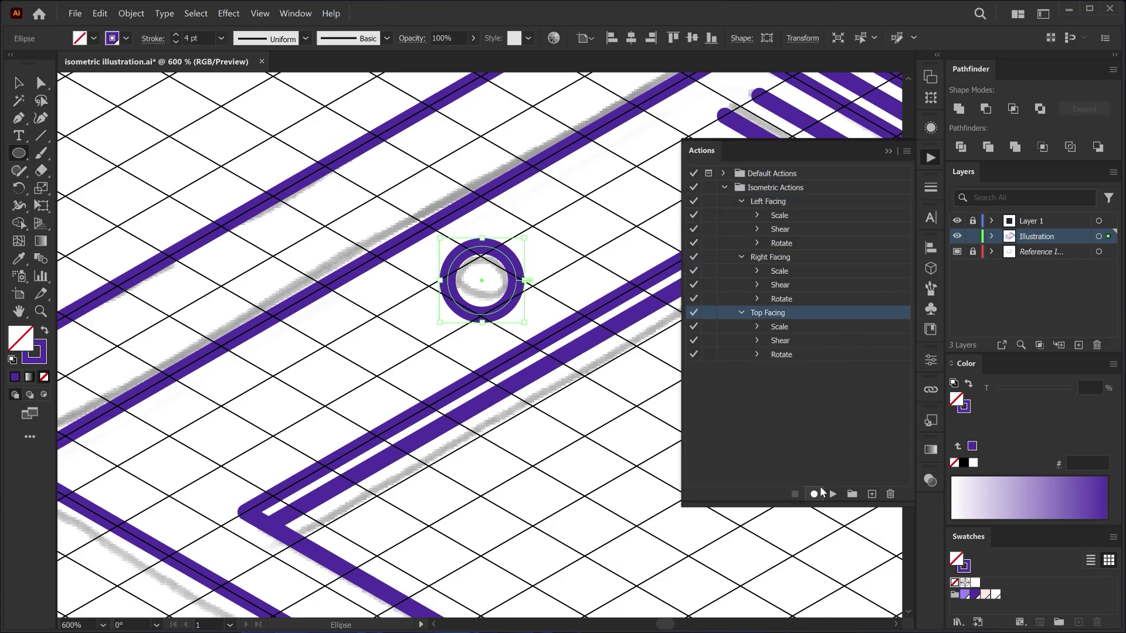
left_click(832, 494)
left_click(888, 150)
Draw a circle centred on the indicator light's ellipse and select both shapes.
left_click(482, 275, "ctrl")
left_click_drag(482, 275, 524, 316)
left_click(505, 252, "shift")
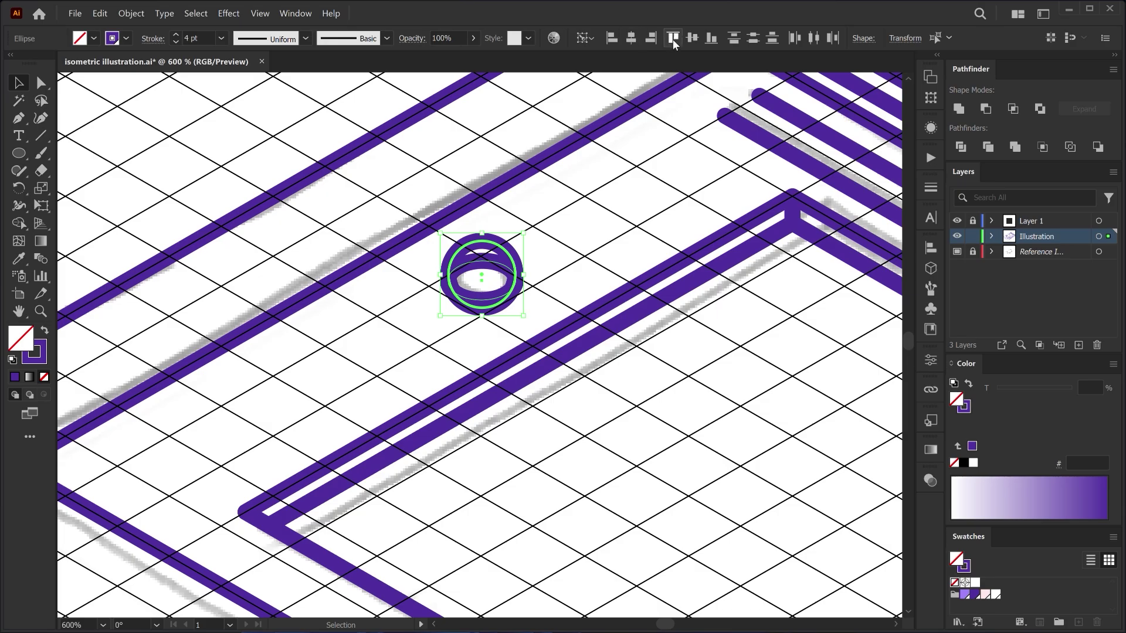
Merge the indicator light's circle and ellipse into a dome with Shape Builder and nudge it down onto the sketch.
key("shift+m")
left_click_drag(478, 283, 475, 251)
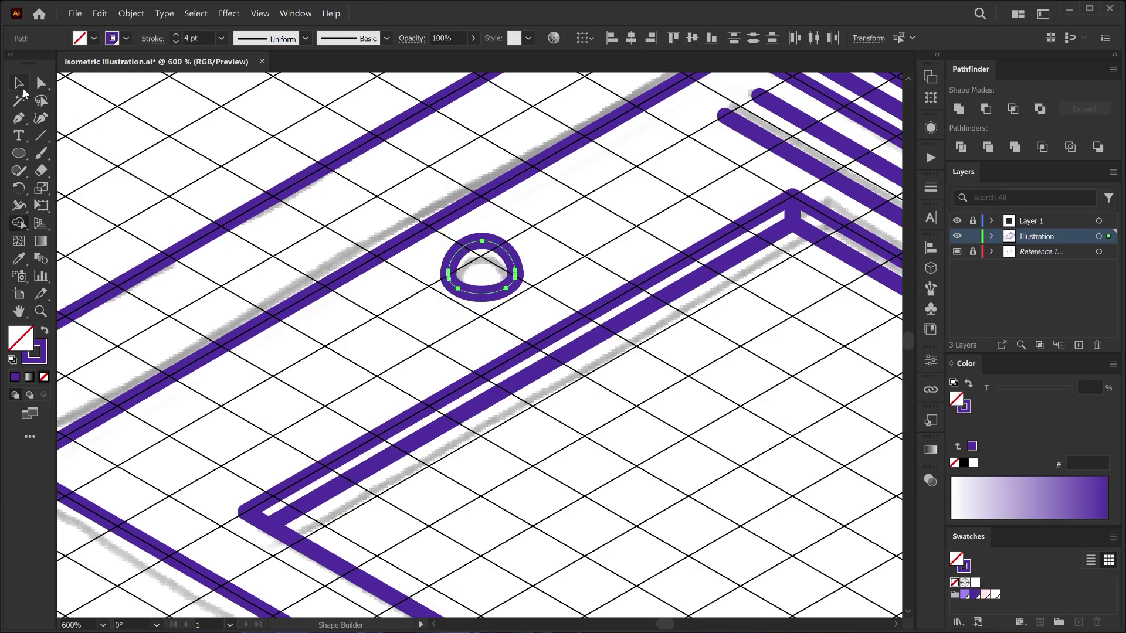
left_click(19, 84)
left_click_drag(494, 292, 493, 300)
left_click(610, 277)
Hide the grid layer (Layer 1) and the reference sketch layer, leaving only the Illustration layer displayed.
scroll(592, 278, "down", 5)
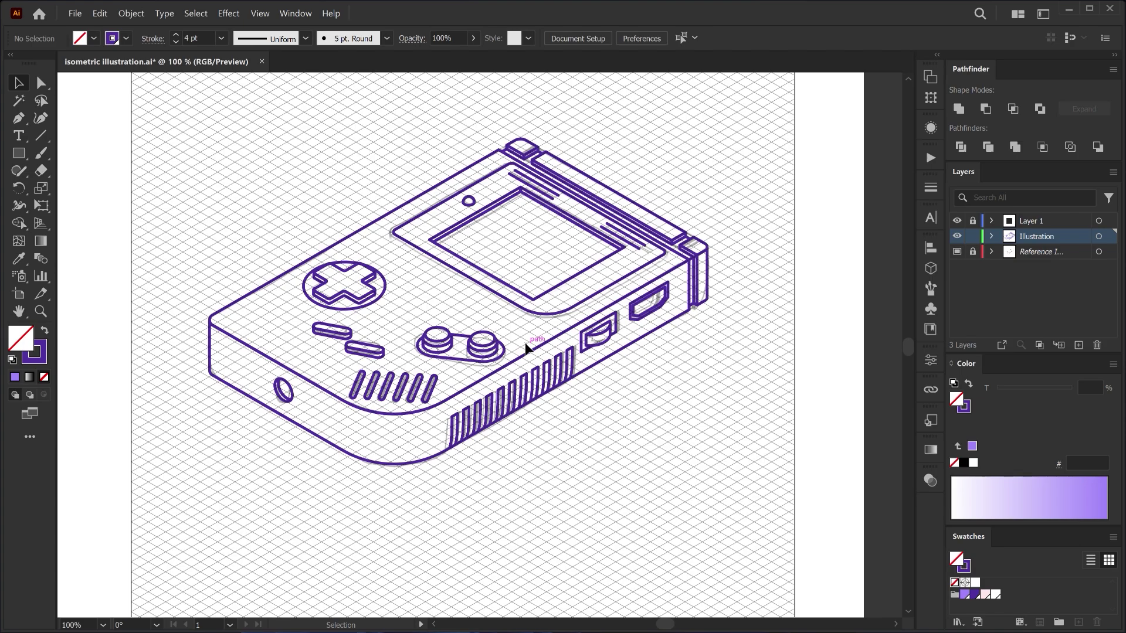
left_click(957, 221)
left_click(956, 253)
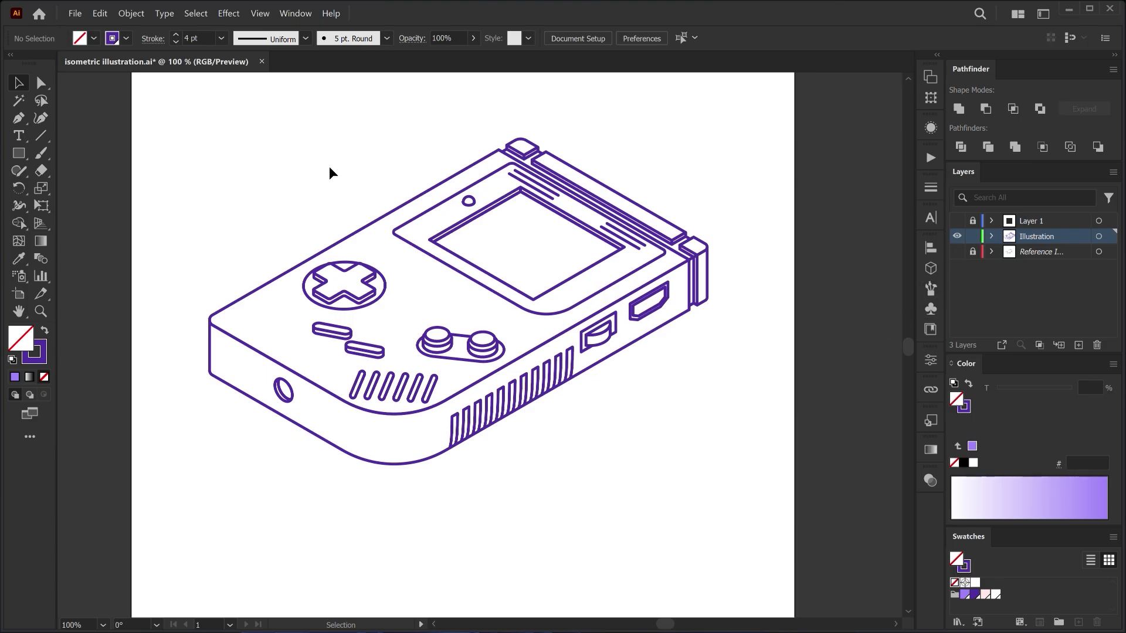
Make the whole line drawing a Live Paint group and fill the console's side wall with light purple (9E81FA).
mouse_move(163, 123)
left_mouse_down()
mouse_move(760, 476)
mouse_move(814, 496)
left_mouse_up()
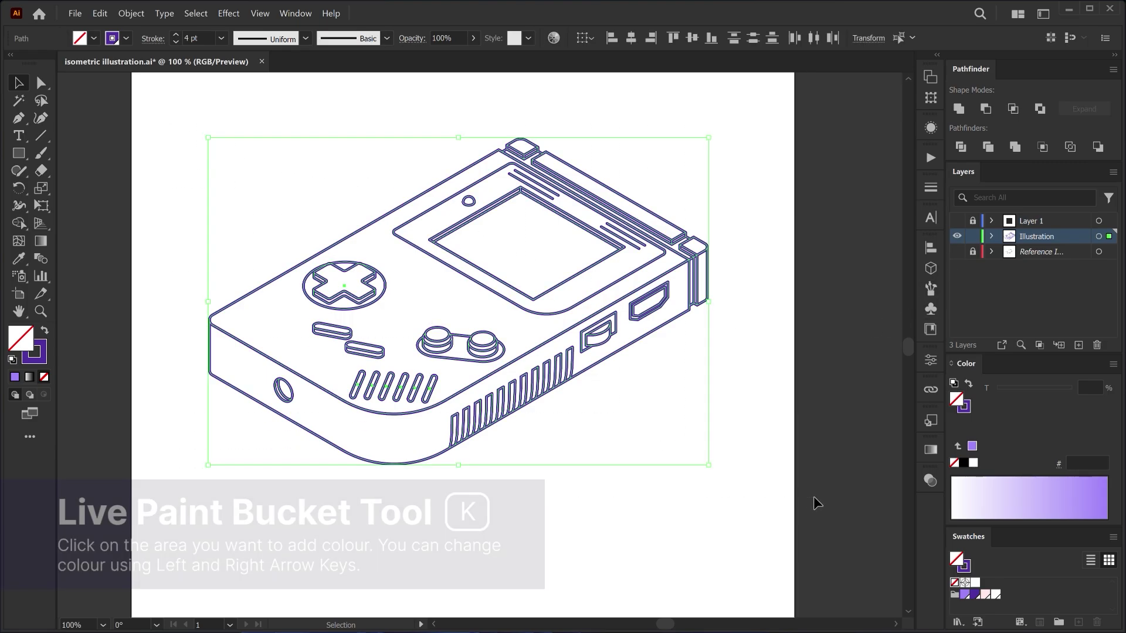
left_click(19, 224)
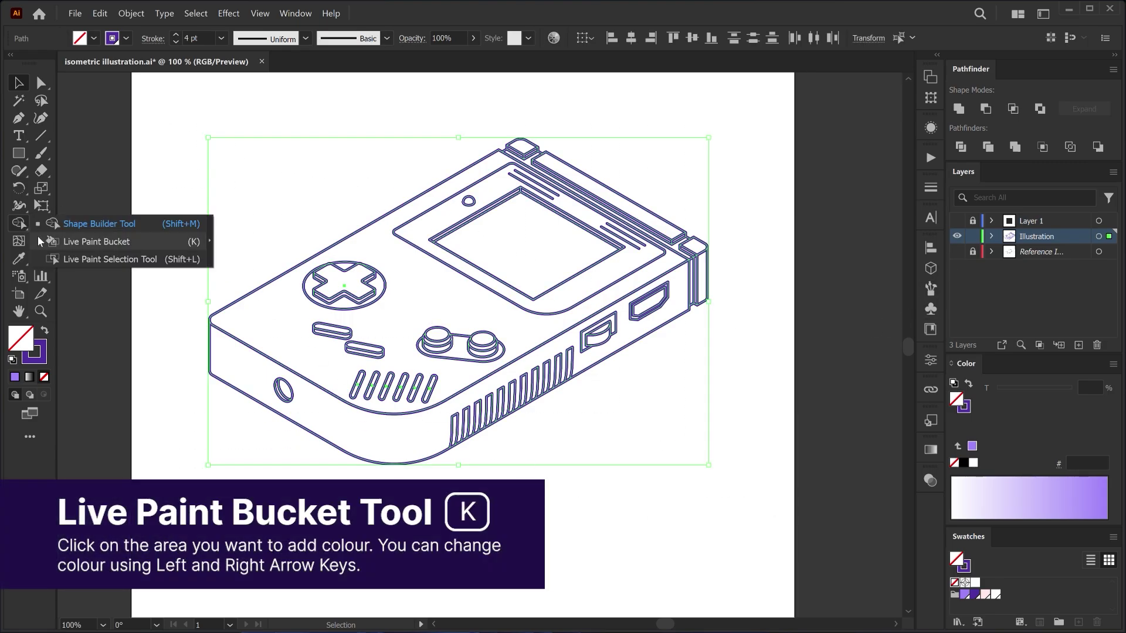
left_click(97, 241)
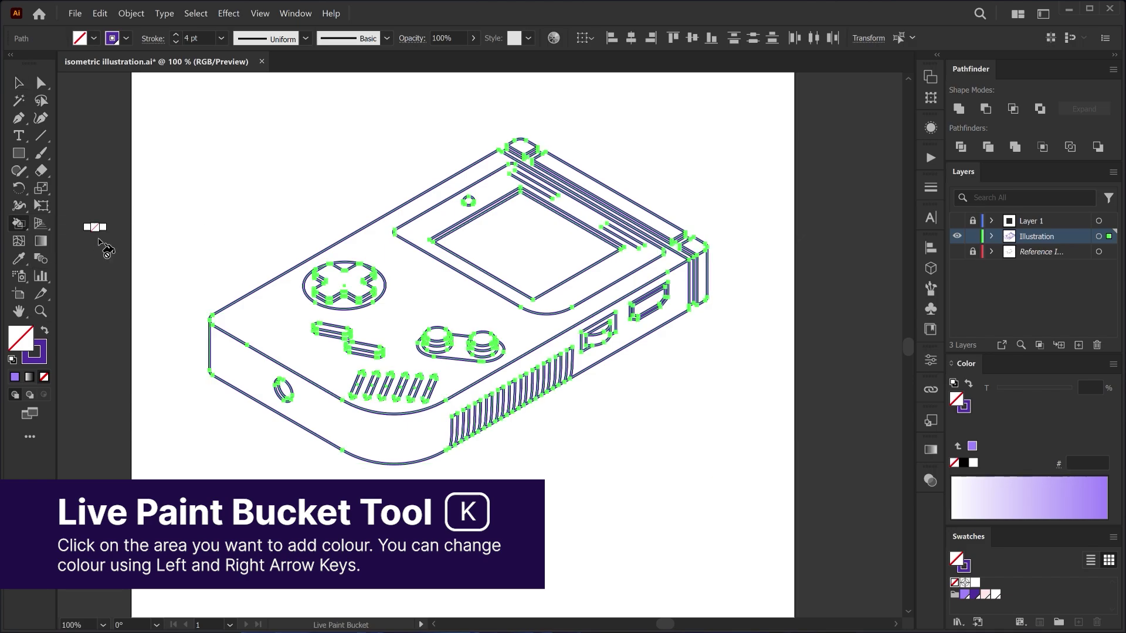
left_click(964, 595)
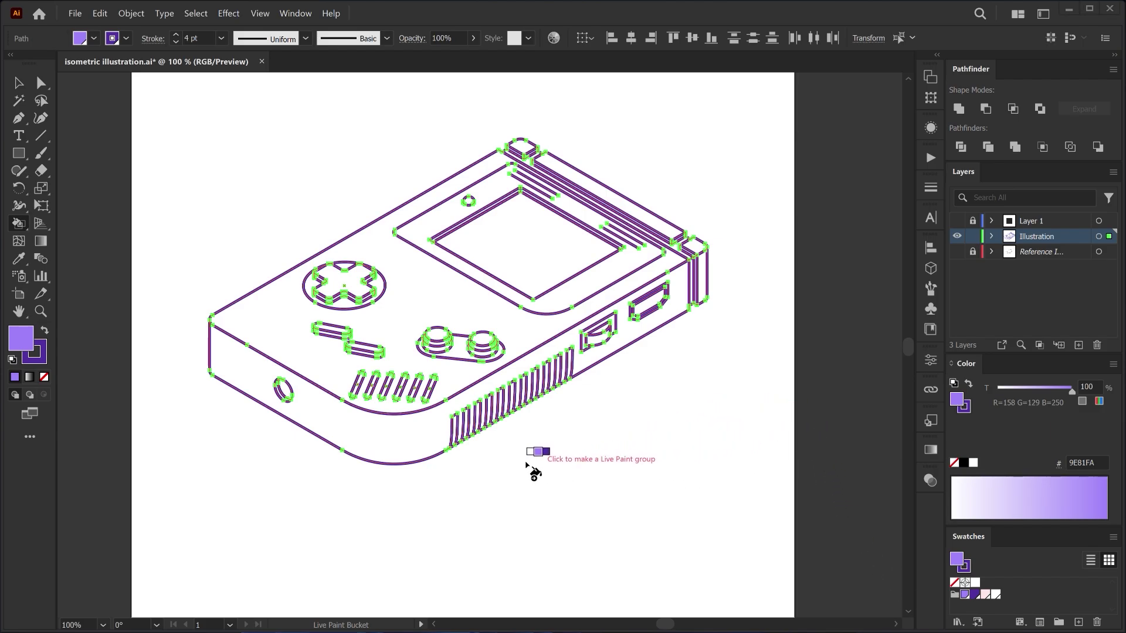
left_click(416, 434)
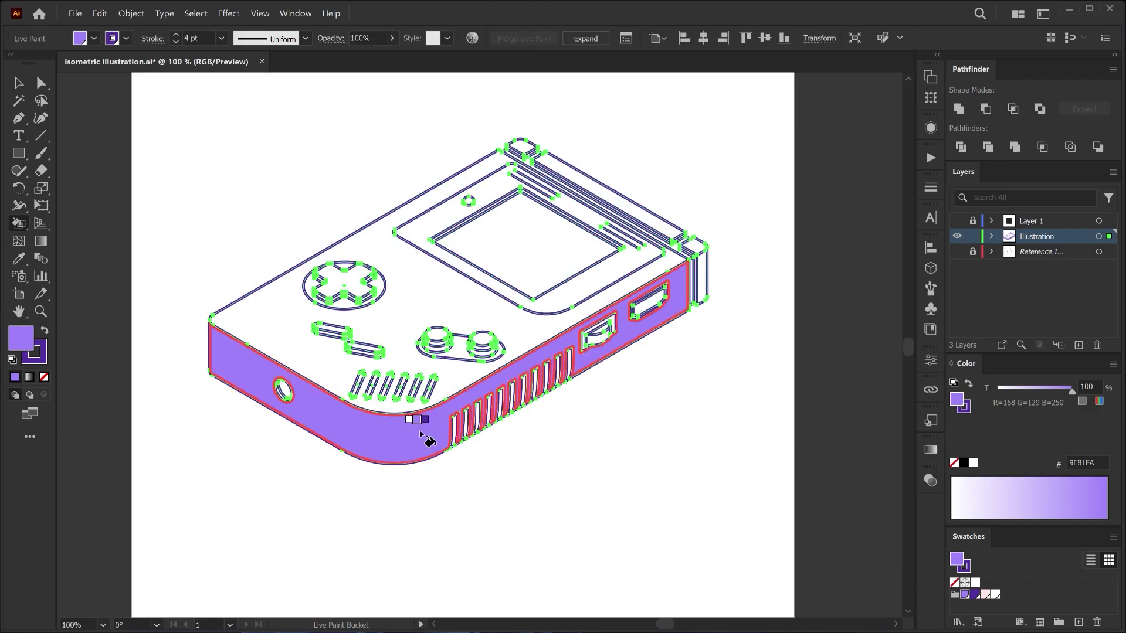
Fill the round buttons' tops, the D-pad's top, the screen and the groove along the upper bar with light purple.
scroll(425, 351, "up", 3)
left_click(451, 293)
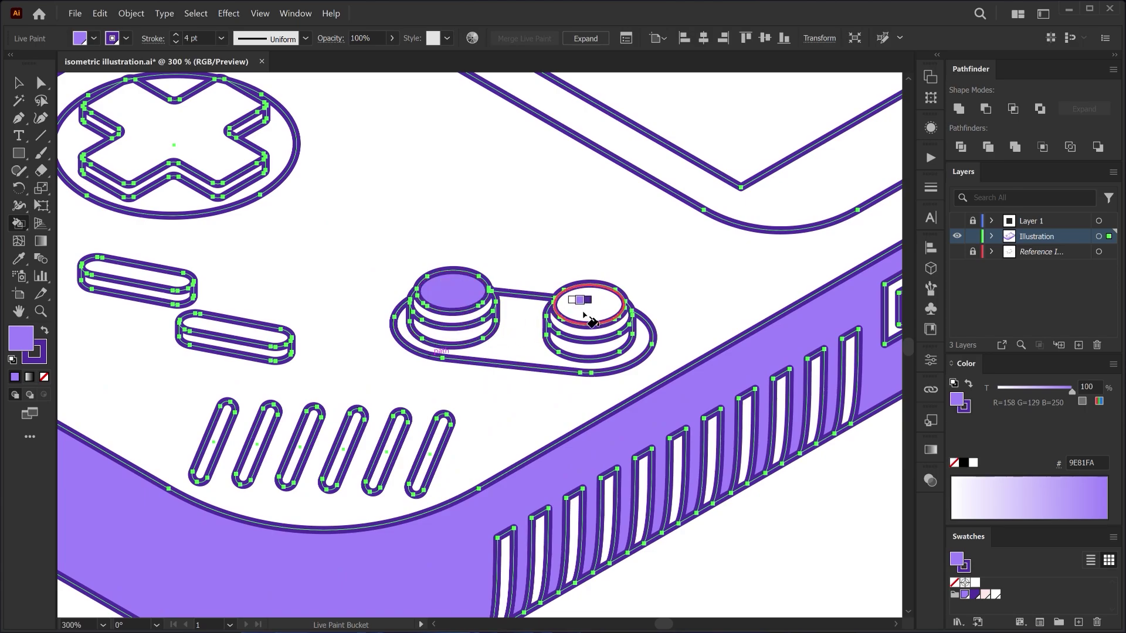
left_click(585, 317)
left_click(214, 166)
scroll(387, 321, "down", 2)
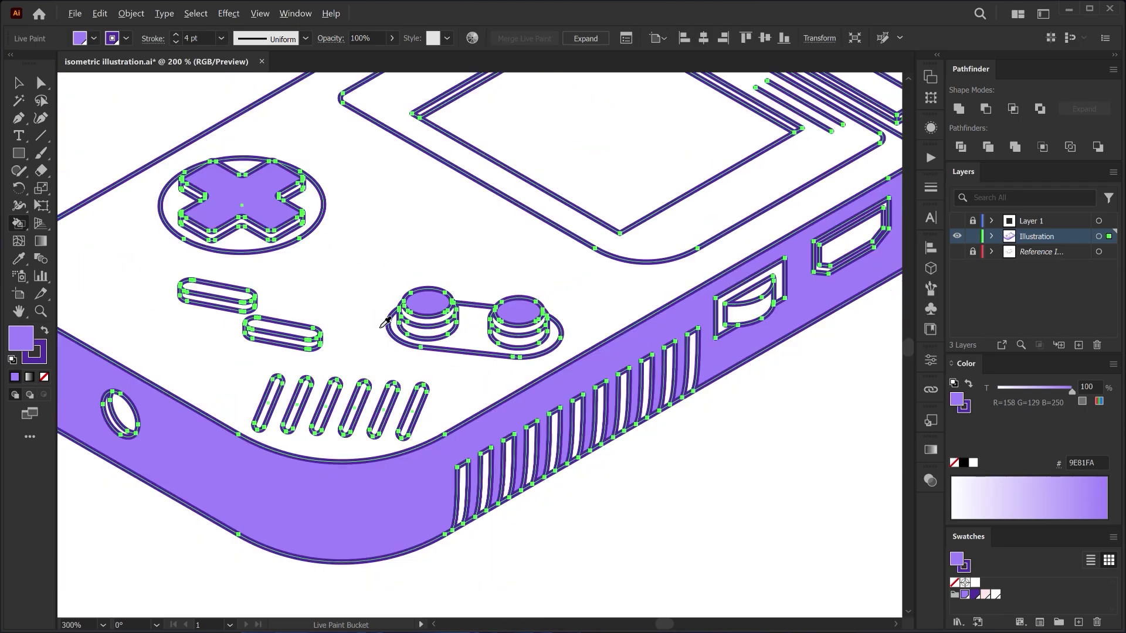
mouse_move(599, 179)
left_mouse_down()
mouse_move(505, 308)
mouse_move(507, 345)
left_mouse_up()
left_click(548, 244)
left_click(556, 260)
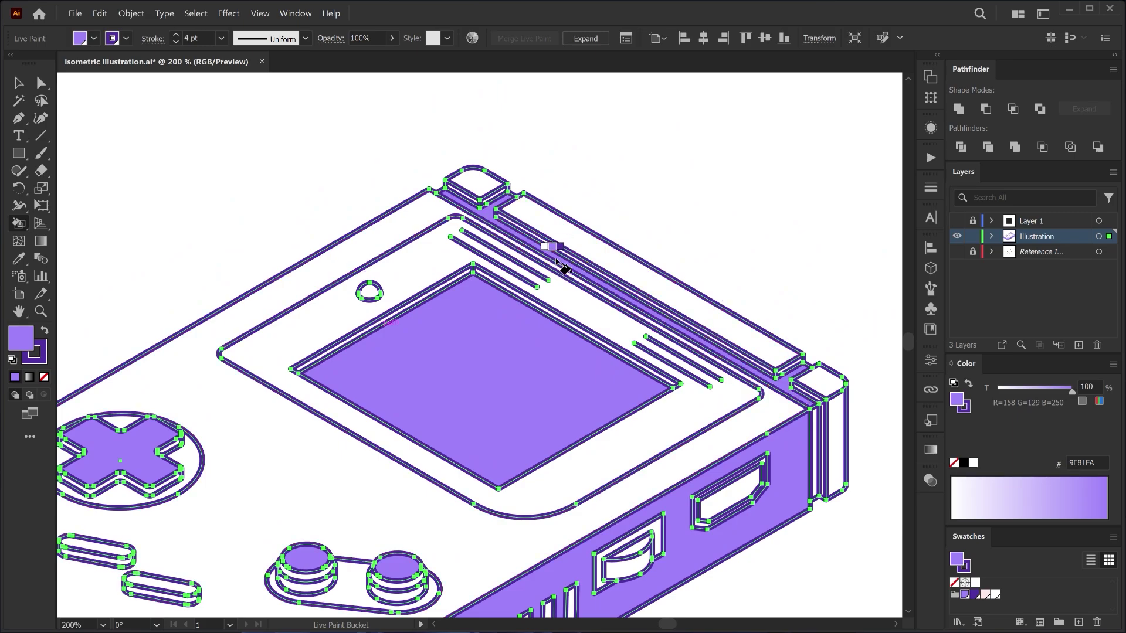
Fill the thin side faces of the upper bar and corner blocks and the frames of both side openings with dark purple (502E9F).
key("Right")
left_click(538, 248)
left_click(497, 206)
left_click(541, 241)
left_click(784, 373)
left_click(729, 482)
left_click(627, 540)
Fill the row of vent slots on the console's side wall with dark purple.
left_click_drag(611, 515, 752, 294)
left_click(712, 394)
left_click(689, 410)
left_click_drag(665, 424, 506, 526)
left_click(505, 522)
left_click(481, 528)
Fill the six slanted speaker slots on the console's front face with dark purple.
left_click(432, 447)
left_click(404, 444)
left_click(375, 443)
left_click(347, 441)
left_click(320, 440)
left_click(288, 440)
Fill the sides of the two pill-shaped buttons, the D-pad and the two round buttons with dark purple.
left_click(304, 371)
left_click(238, 331)
left_click(293, 274)
left_click(448, 367)
left_click(532, 378)
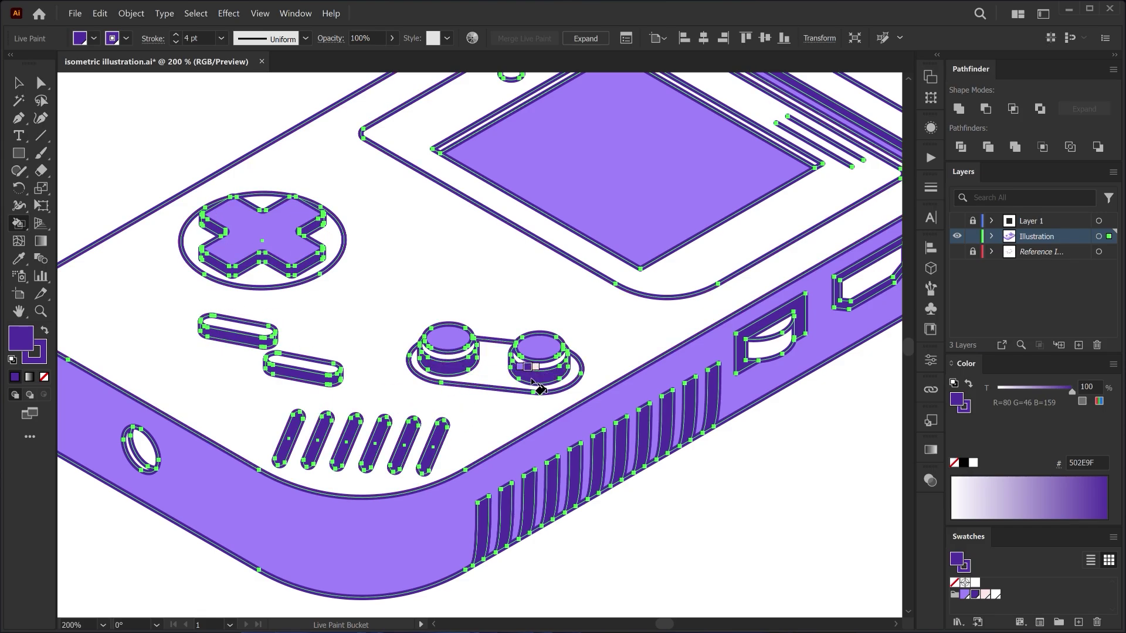
Fill the console's front face, the screen bezel and the upper bar's top face with pale pink (FFE9EA).
key("Right")
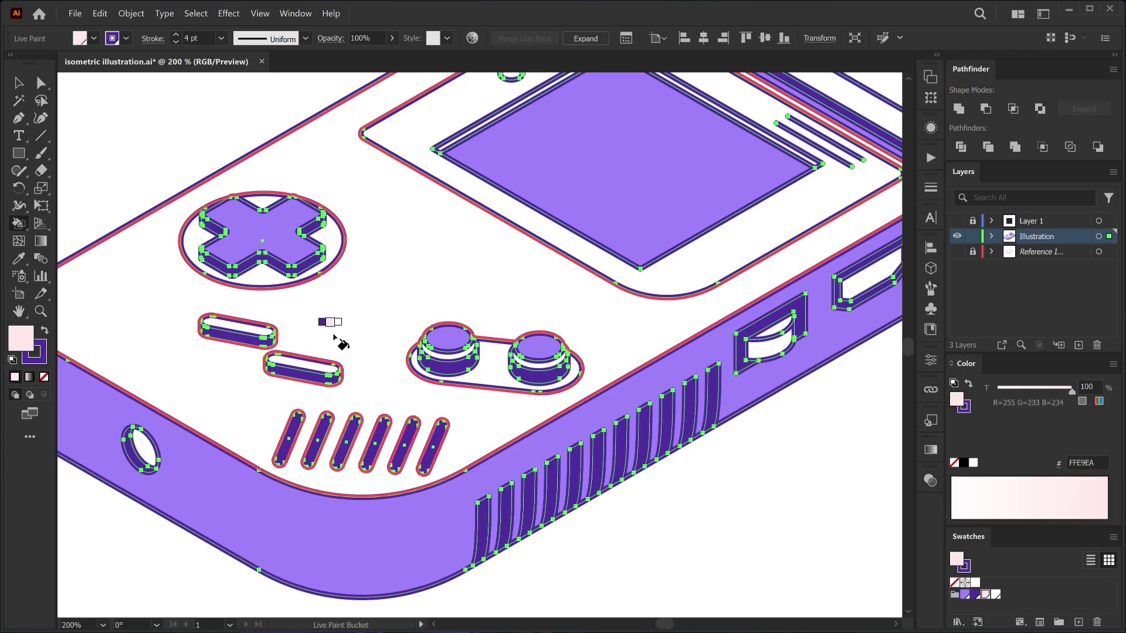
left_click(354, 293)
scroll(480, 276, "up", 4)
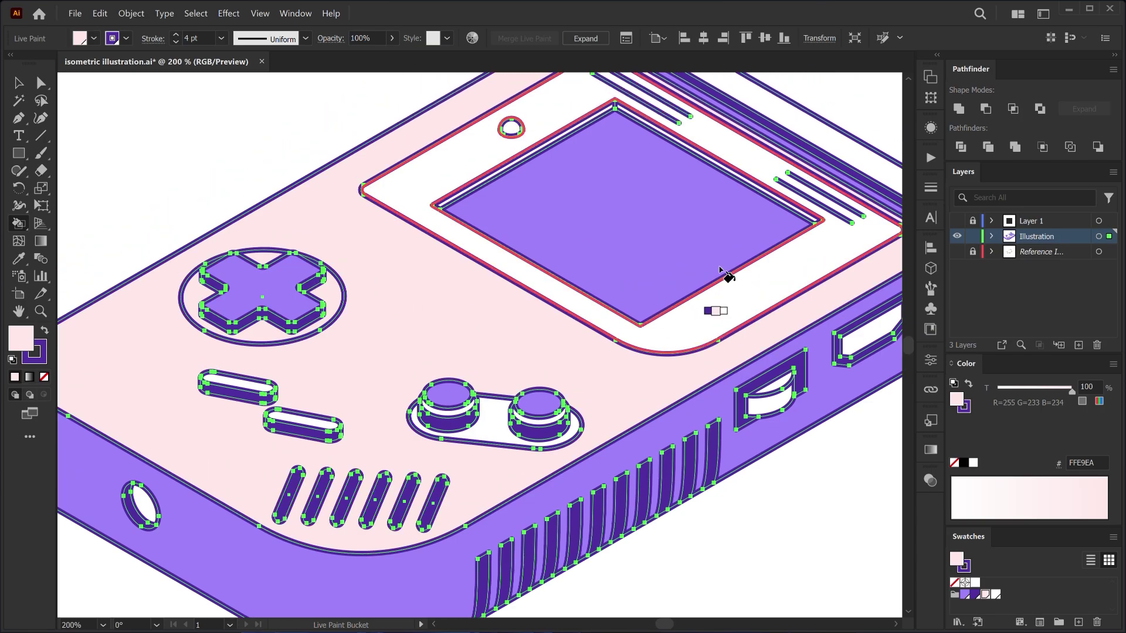
left_click(460, 190)
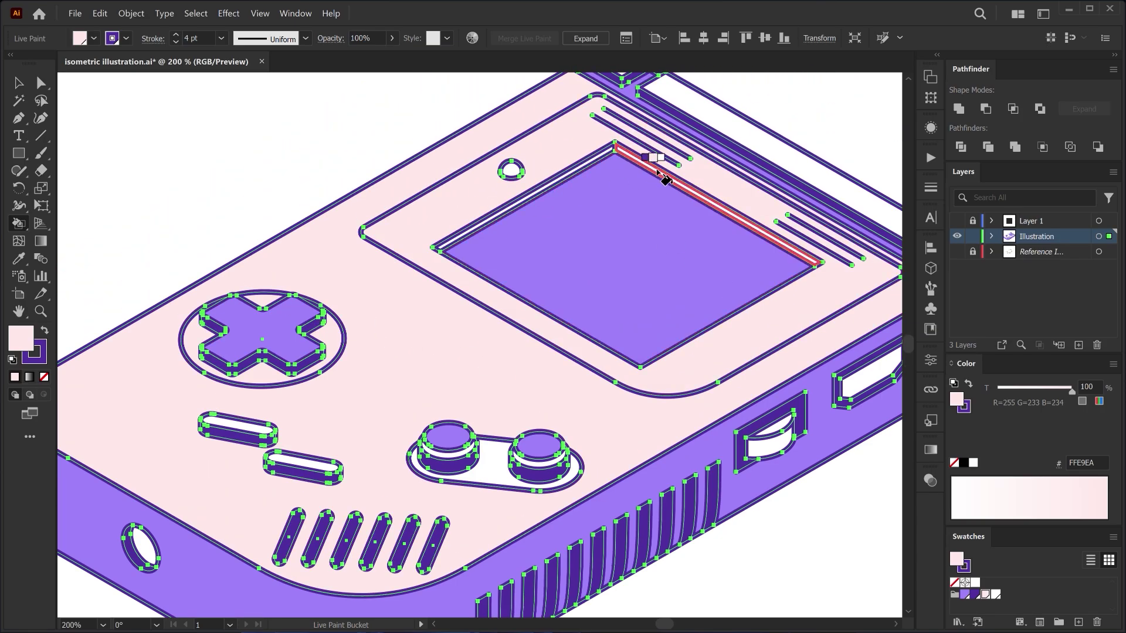
scroll(800, 131, "right", 5)
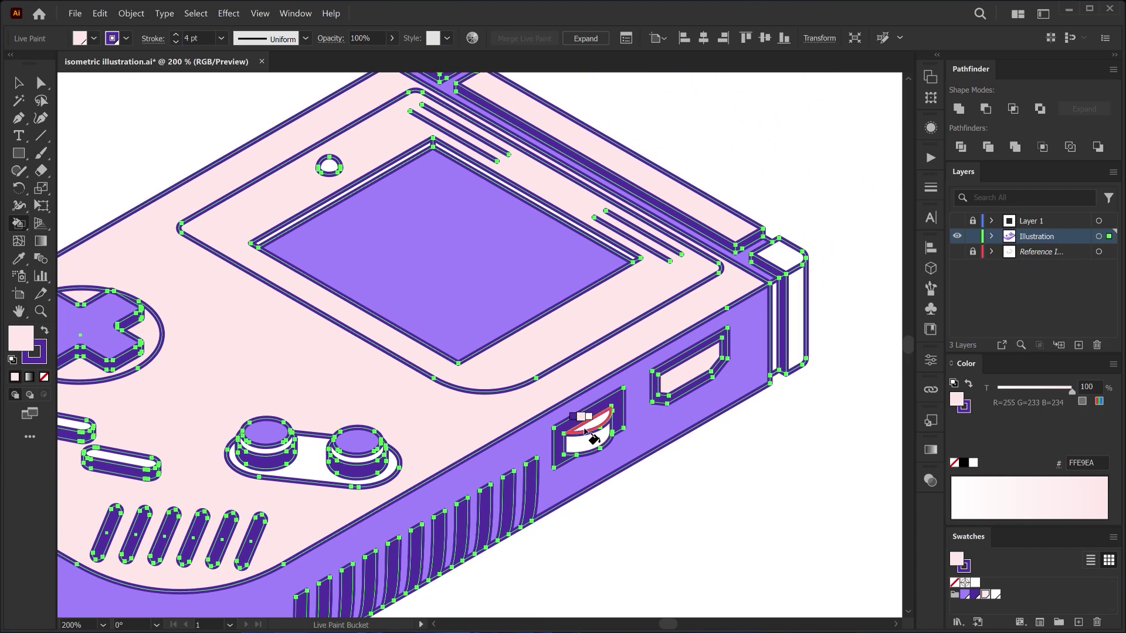
Fill the corner block's outer side, the side switch and the indicator light with light purple (9E81FA).
scroll(780, 252, "up", 4)
key("Left")
key("Left")
left_click(792, 407)
key("Right")
key("Left")
left_click(595, 535)
key("Right")
key("Left")
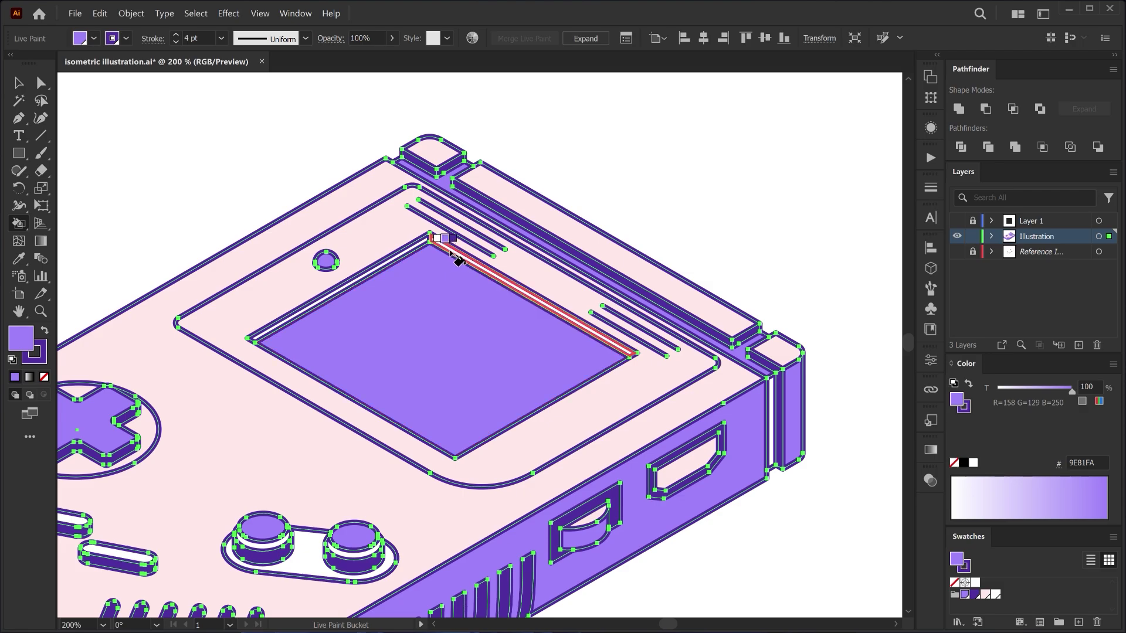
Fill the screen's inset edges with dark purple (502E9F).
key("Right")
left_click(453, 254)
left_click_drag(453, 490, 633, 369)
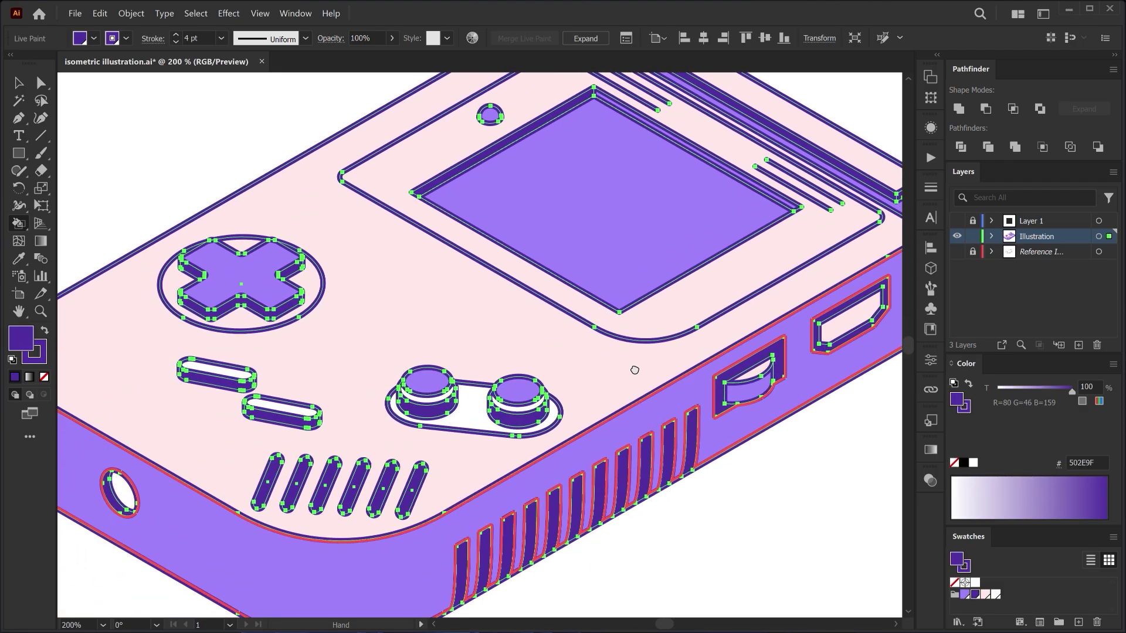
Fill the base plate around the two round buttons and the opening of the round port with pale pink (FFE9EA).
key("Right")
left_click(474, 422)
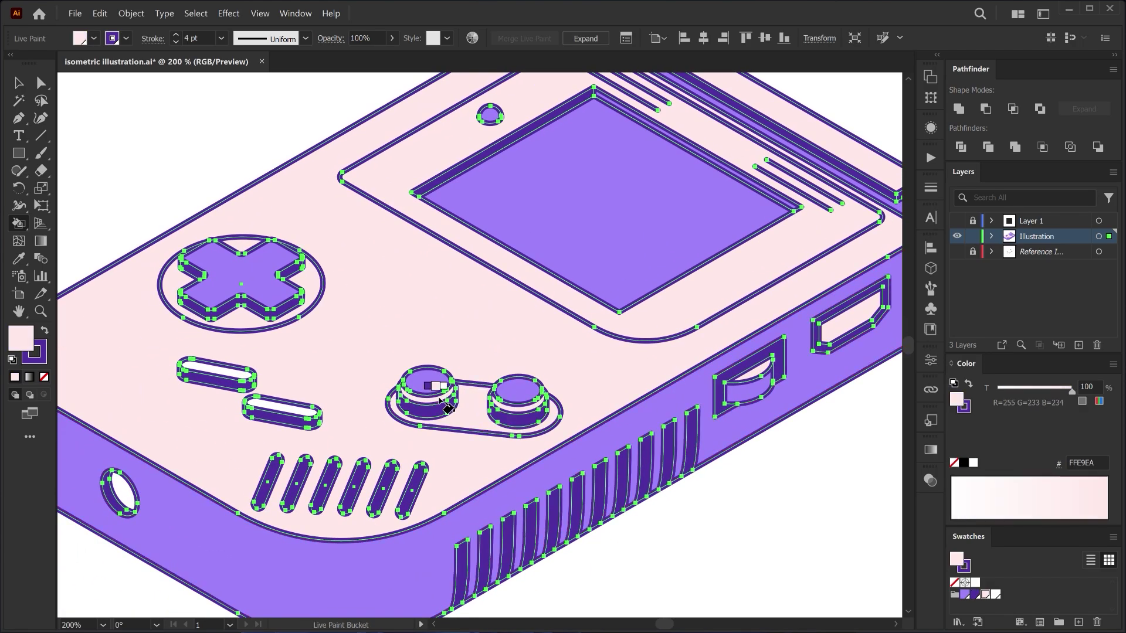
left_click_drag(763, 306, 748, 263)
left_click(105, 451)
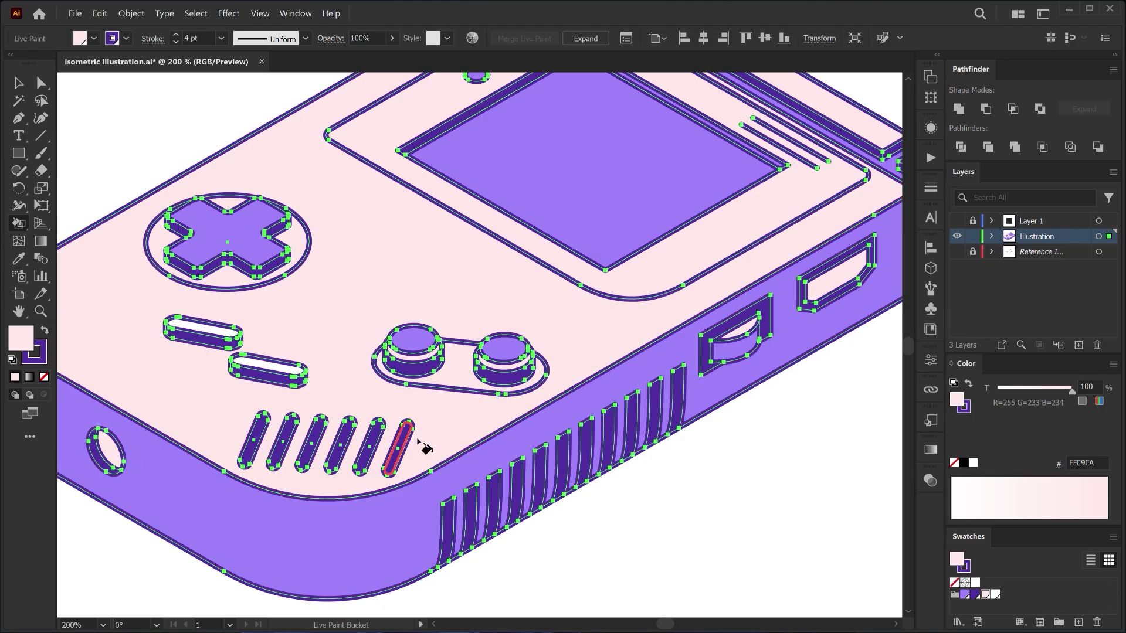
left_click_drag(318, 383, 356, 419)
scroll(339, 349, "down", 2)
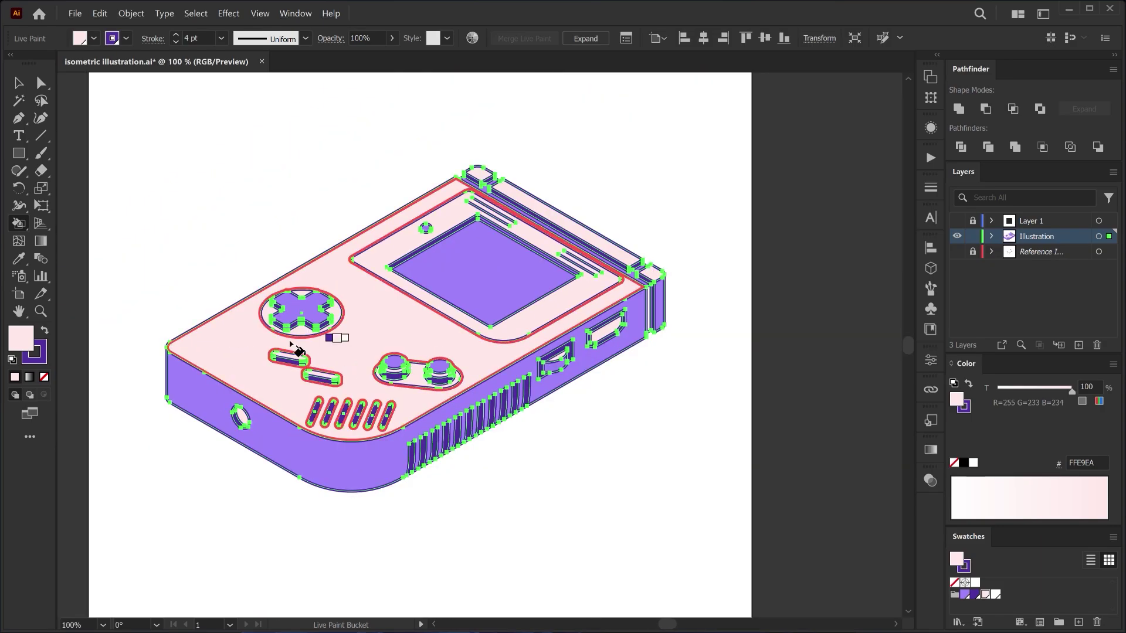
Fill the narrow gap beside the corner block on the side wall with light purple (9E81FA) and deselect the artwork.
scroll(593, 340, "up", 5)
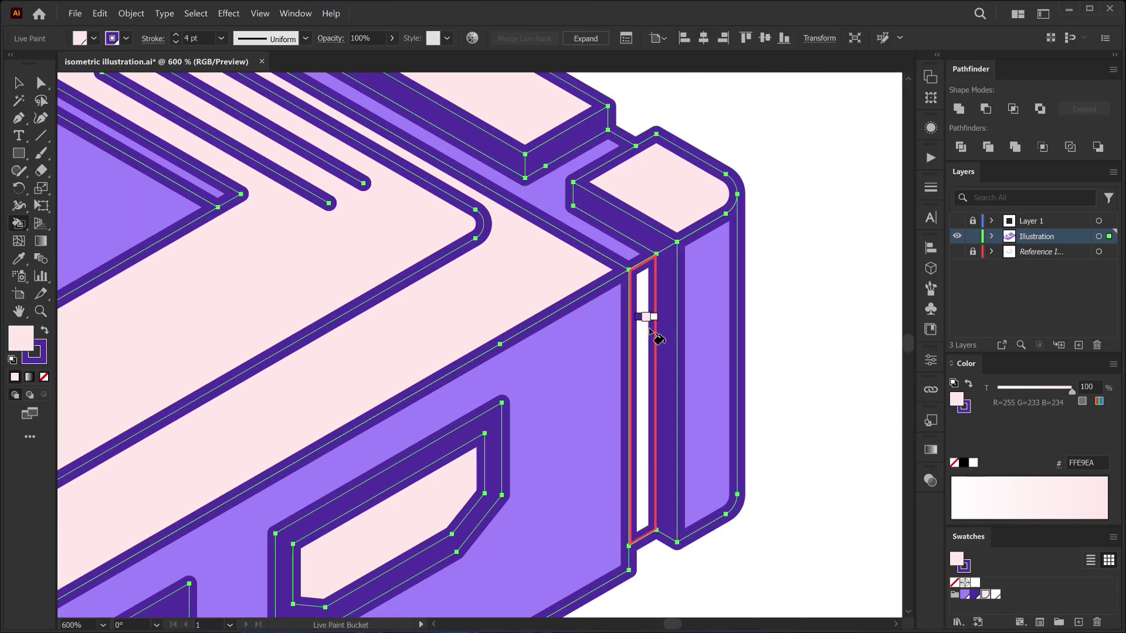
key("Left")
key("Left")
left_click(649, 331)
scroll(651, 332, "down", 4)
left_click_drag(470, 365, 594, 357)
scroll(605, 352, "down", 1)
left_click(19, 83)
left_click(252, 264)
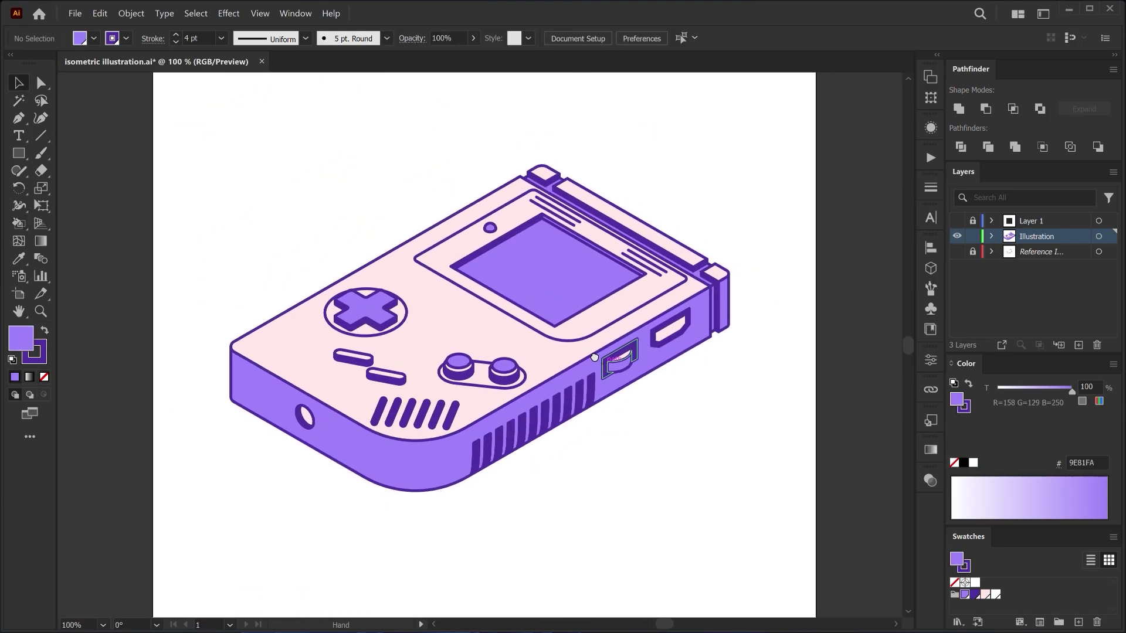